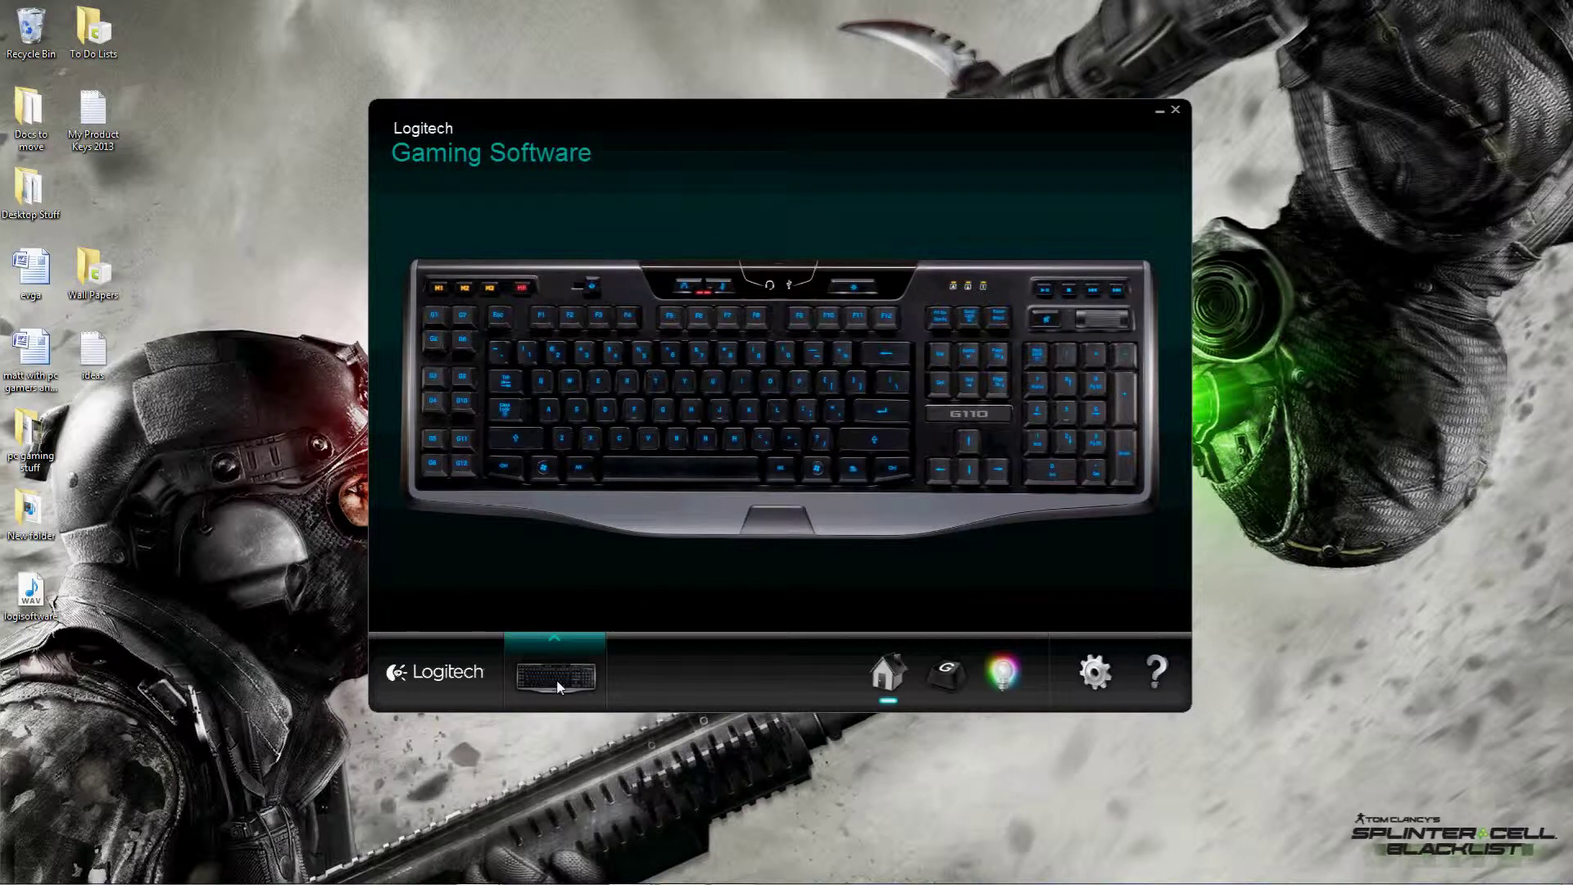
Step: Check the G13 gameboard and the headset, then return to the G110's G-key customisation page
click(555, 639)
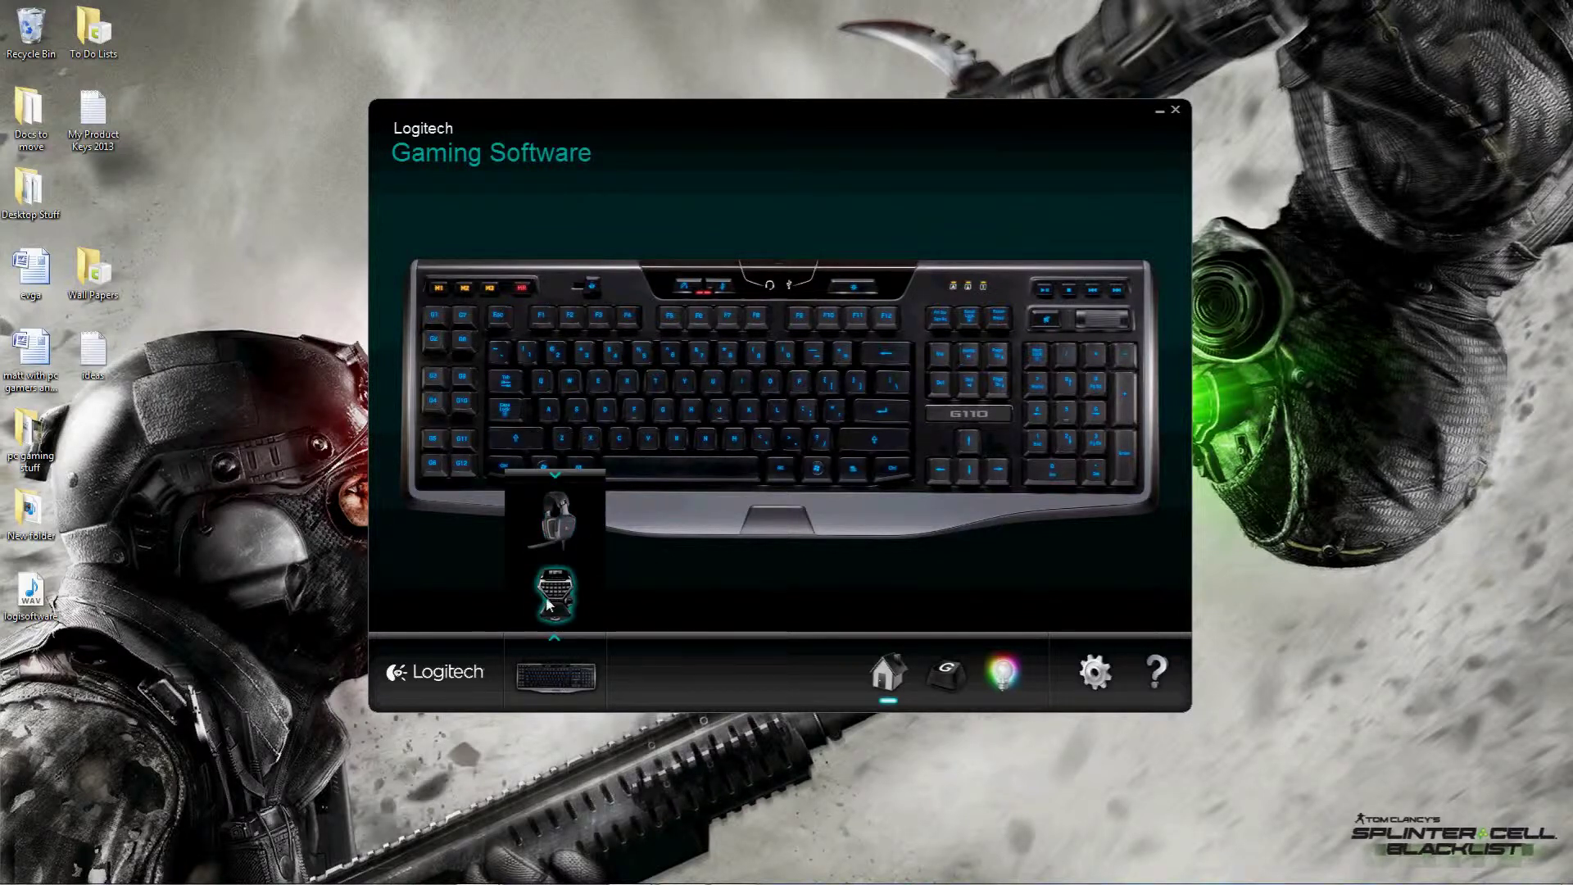
click(547, 605)
click(575, 674)
click(551, 528)
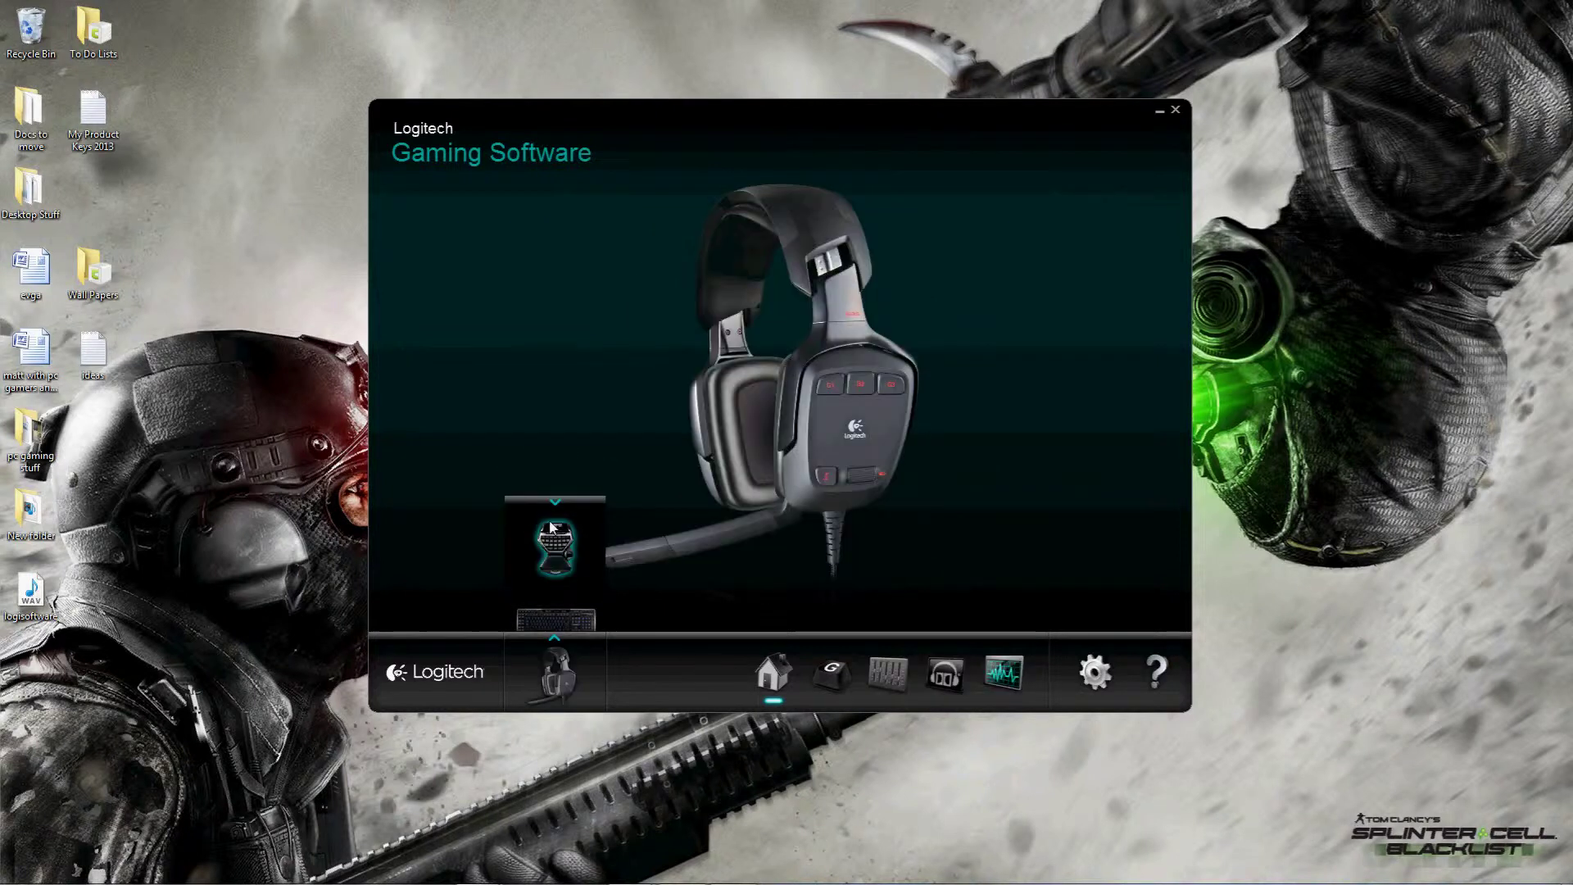
click(570, 680)
click(559, 599)
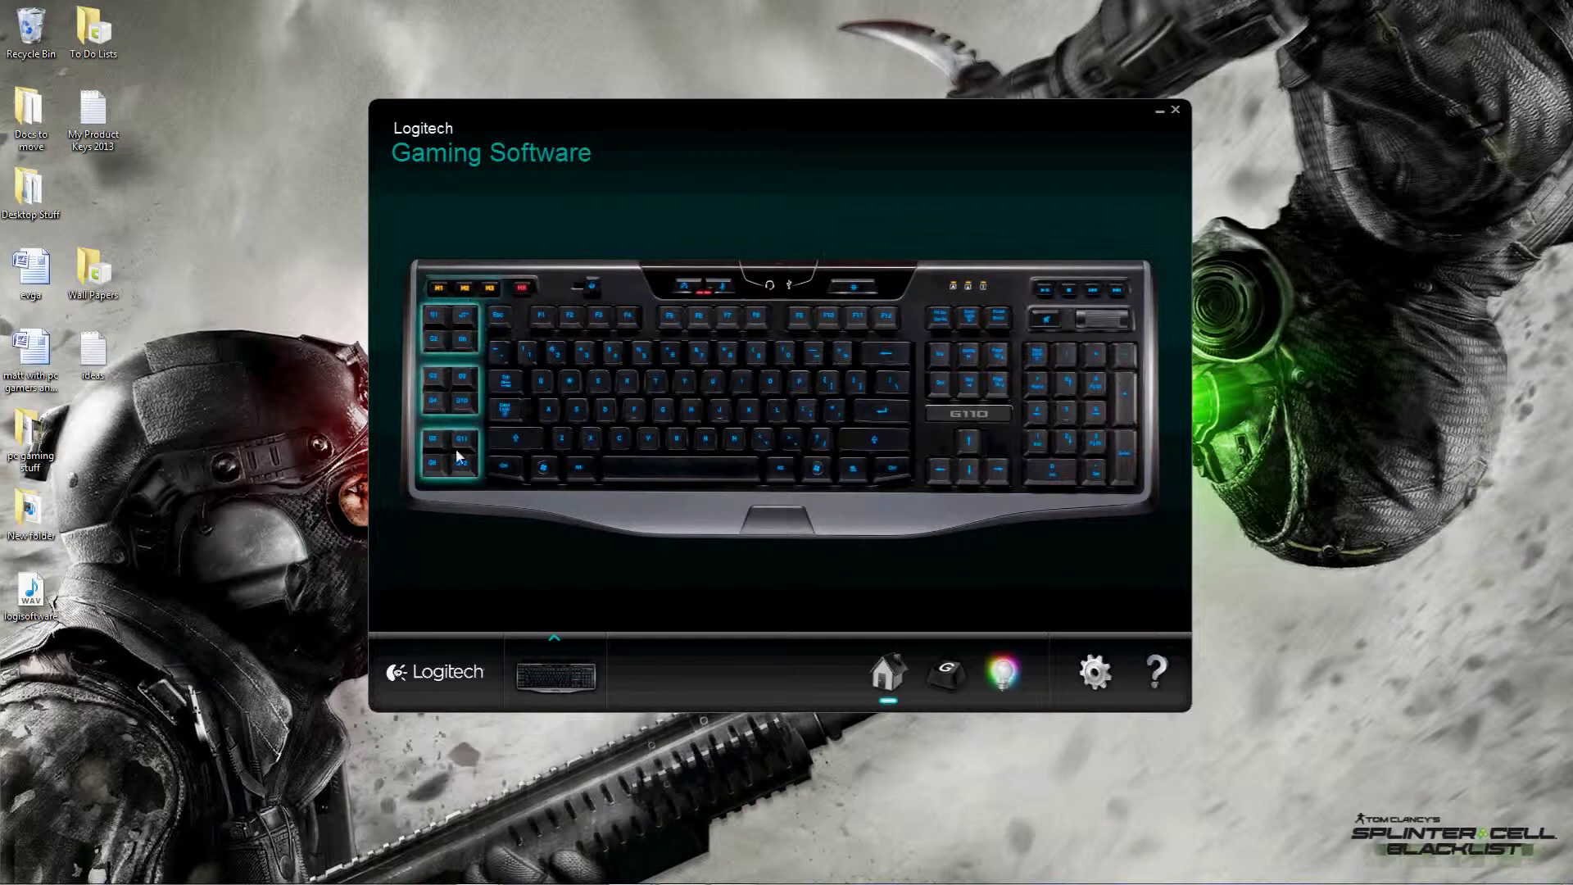
click(457, 359)
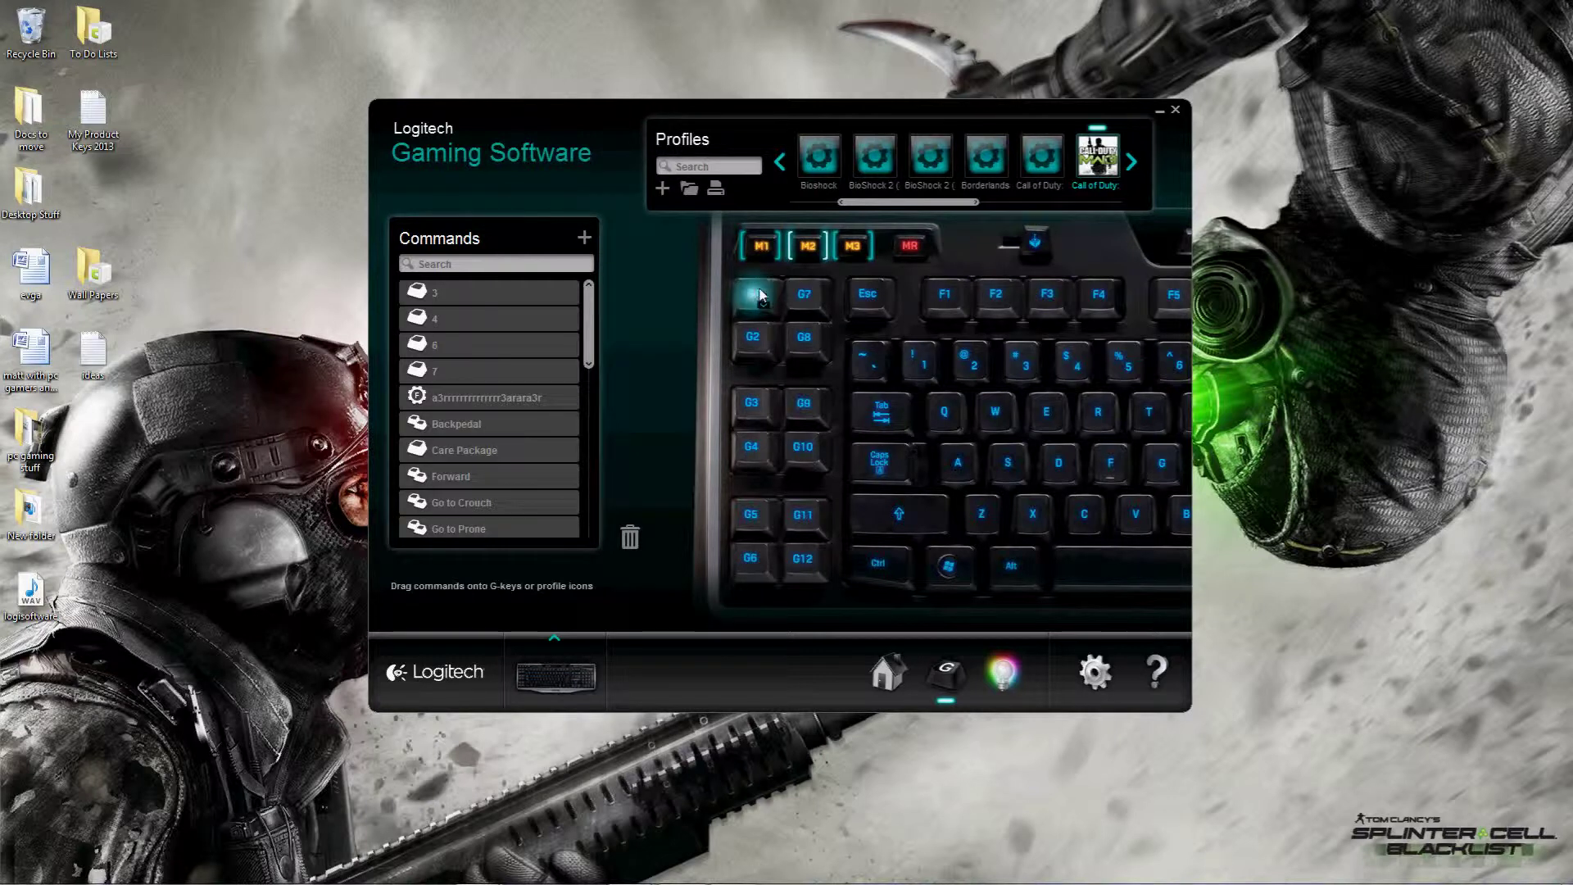
Step: Compare the M1 and empty M3 banks, then put Go to Prone on G7 in M1
click(762, 246)
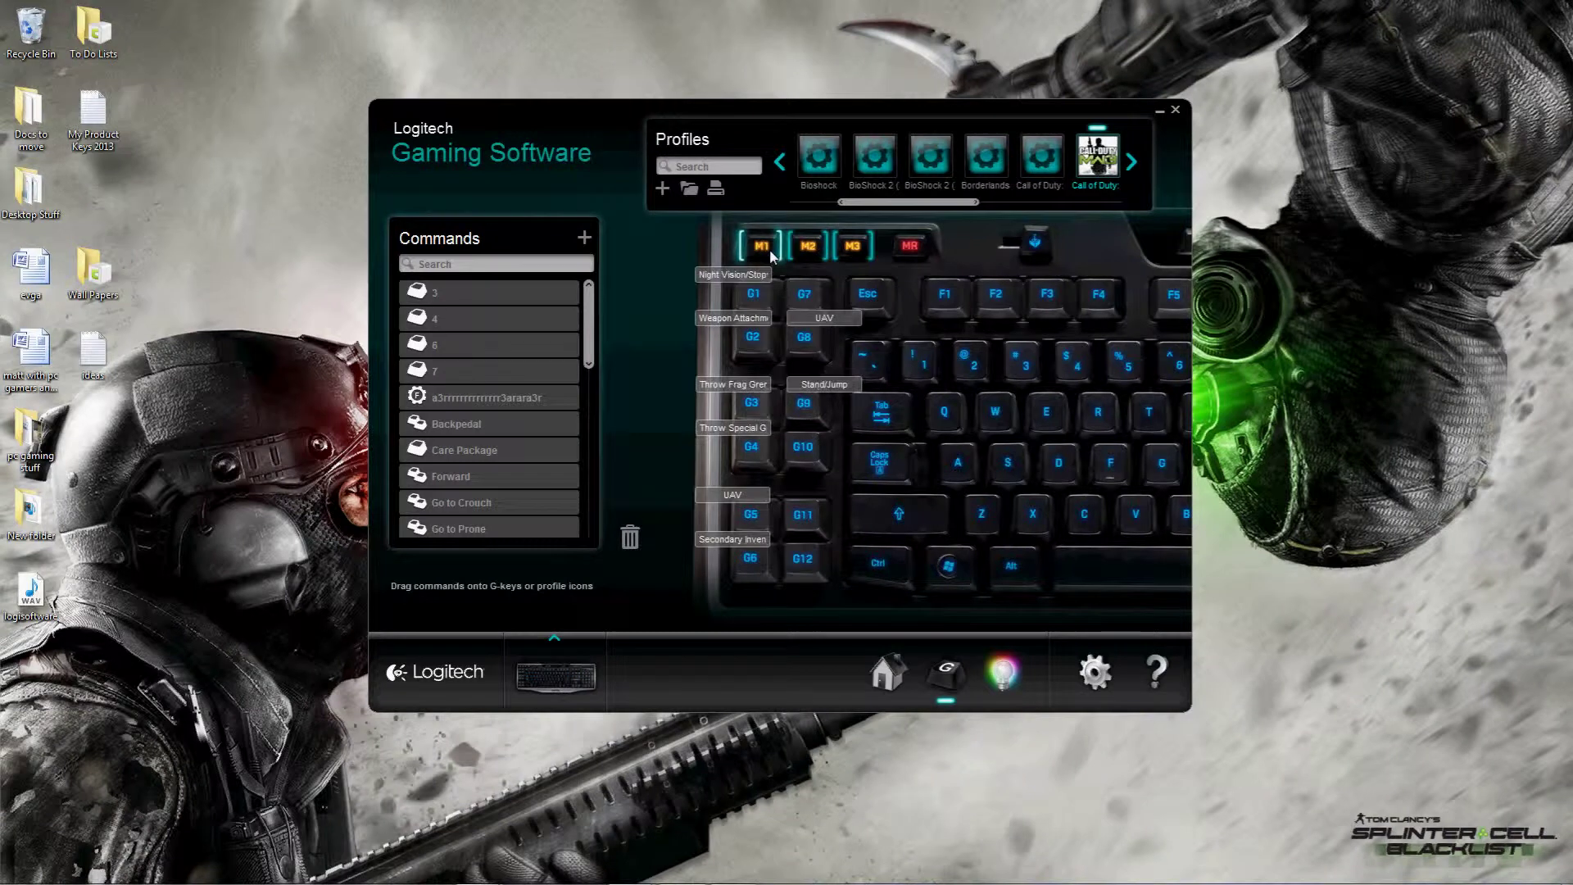
click(850, 247)
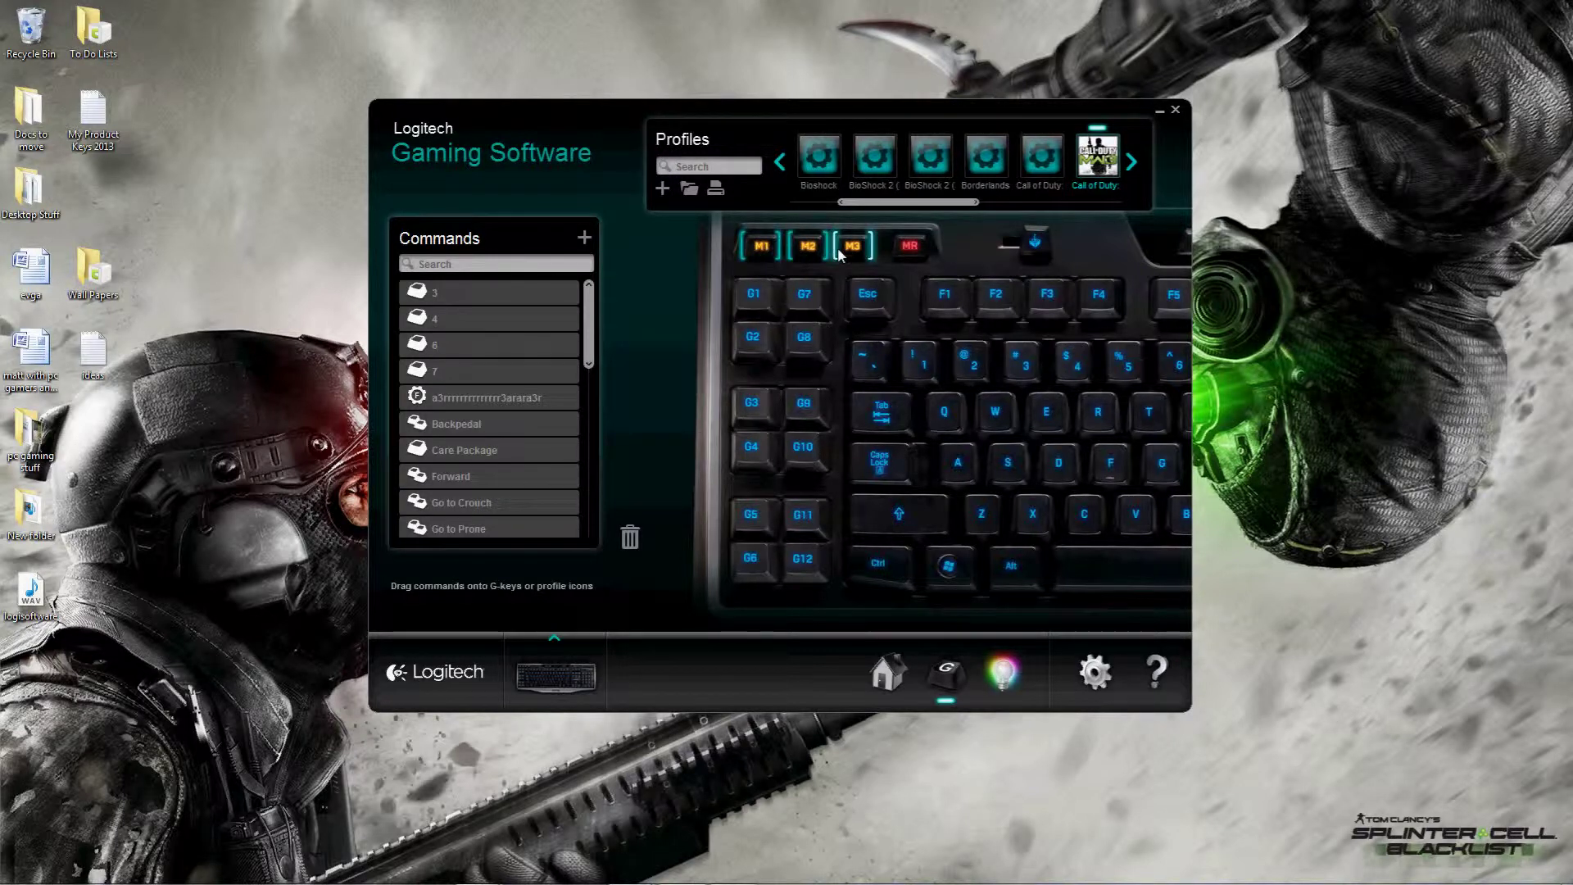
click(757, 248)
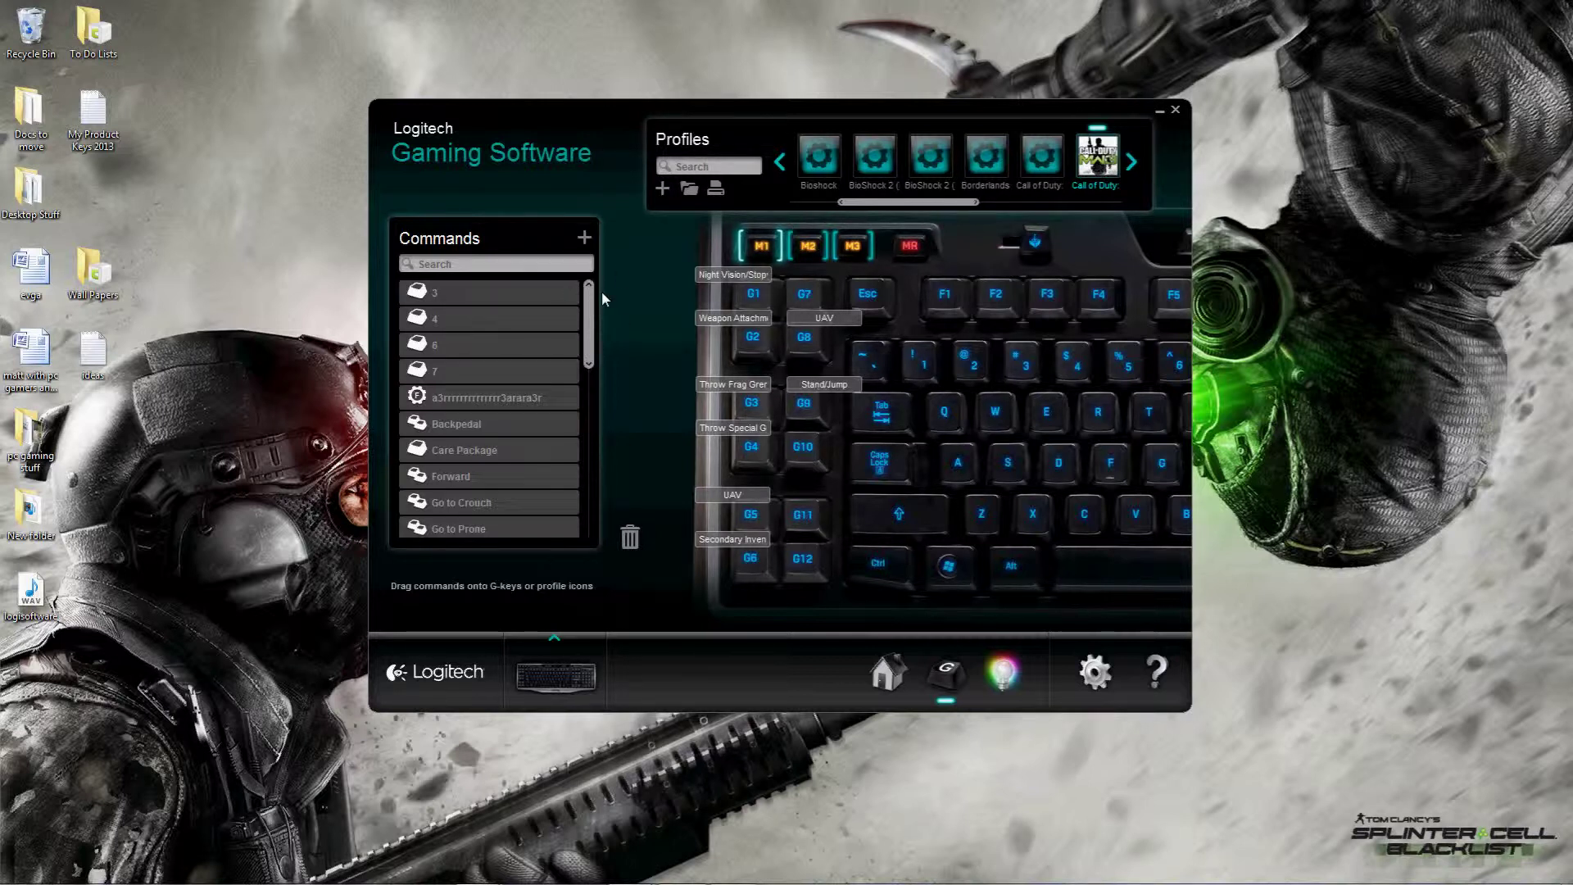
drag(588, 299, 591, 357)
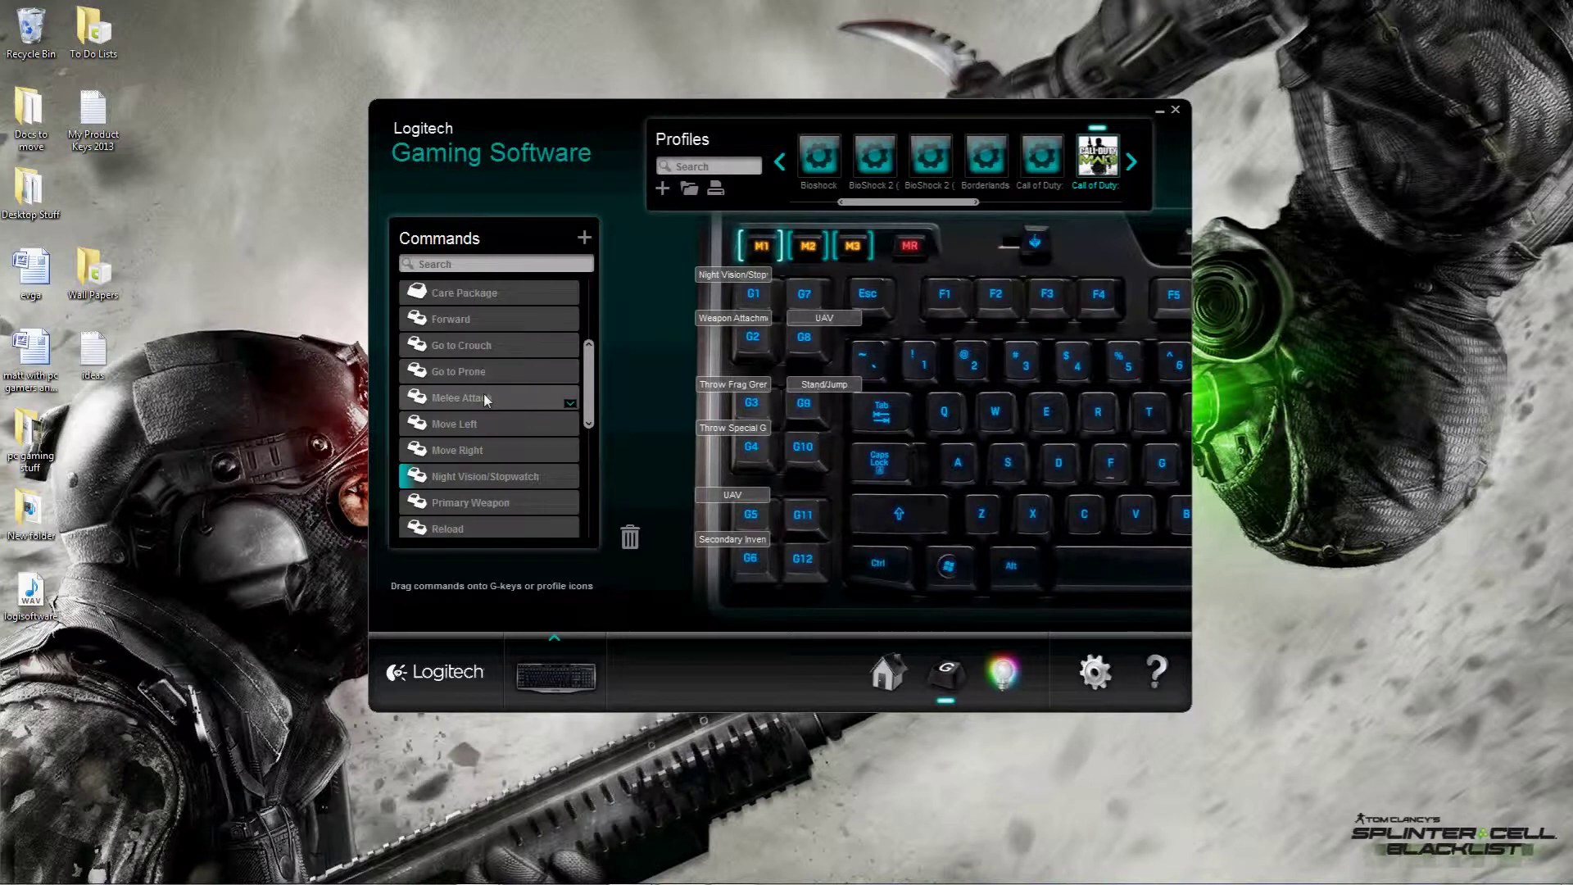
drag(460, 374, 793, 287)
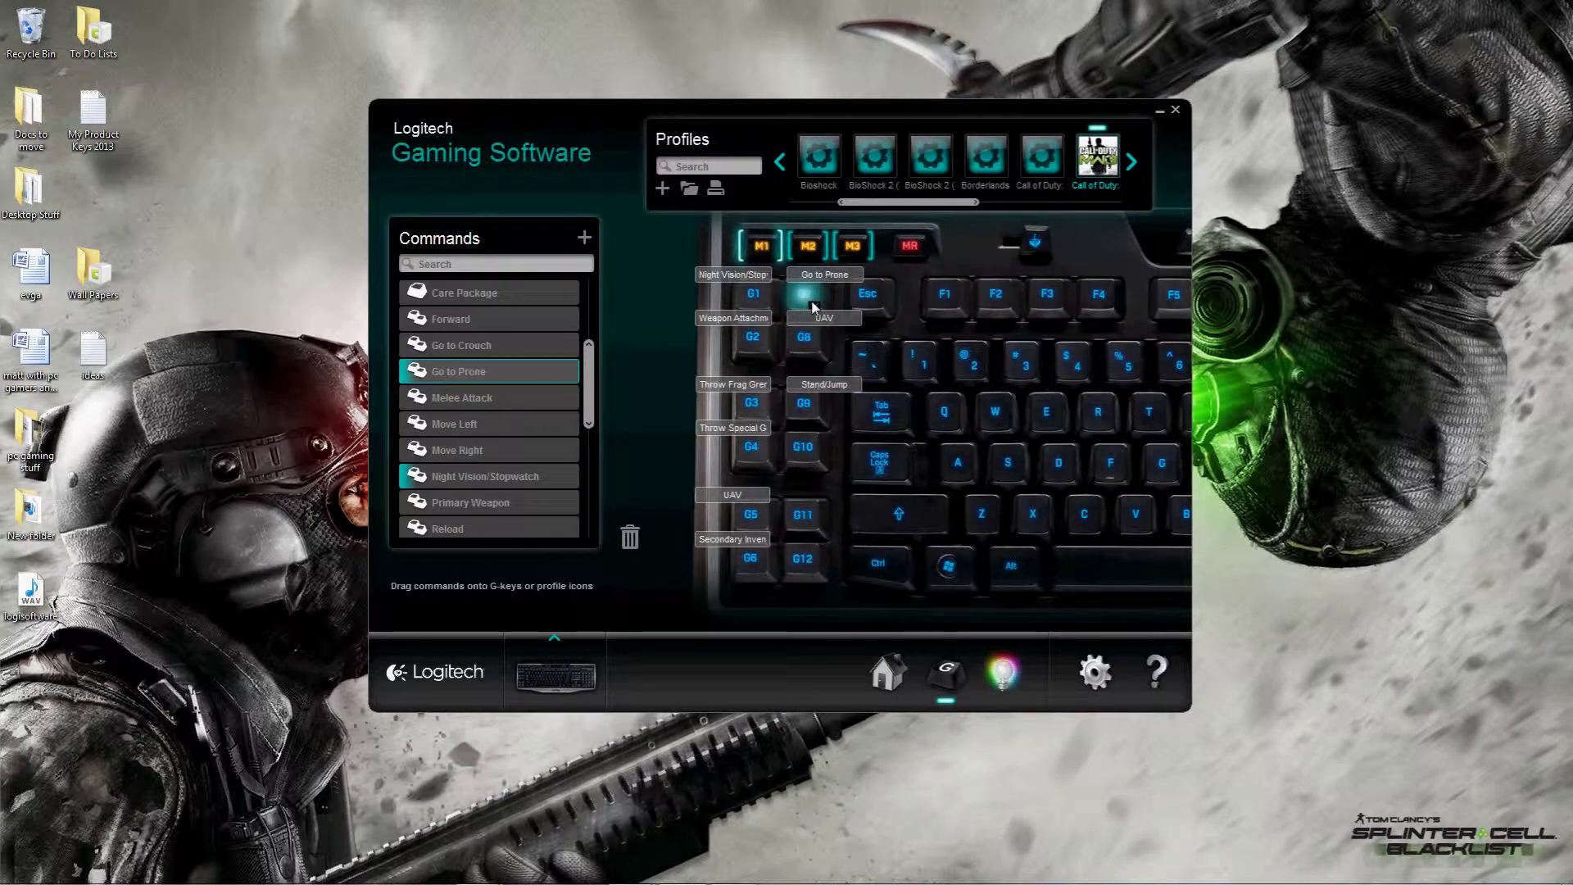
Step: Open the Command Editor for G7's Go to Prone command and move it lower on screen
click(813, 307)
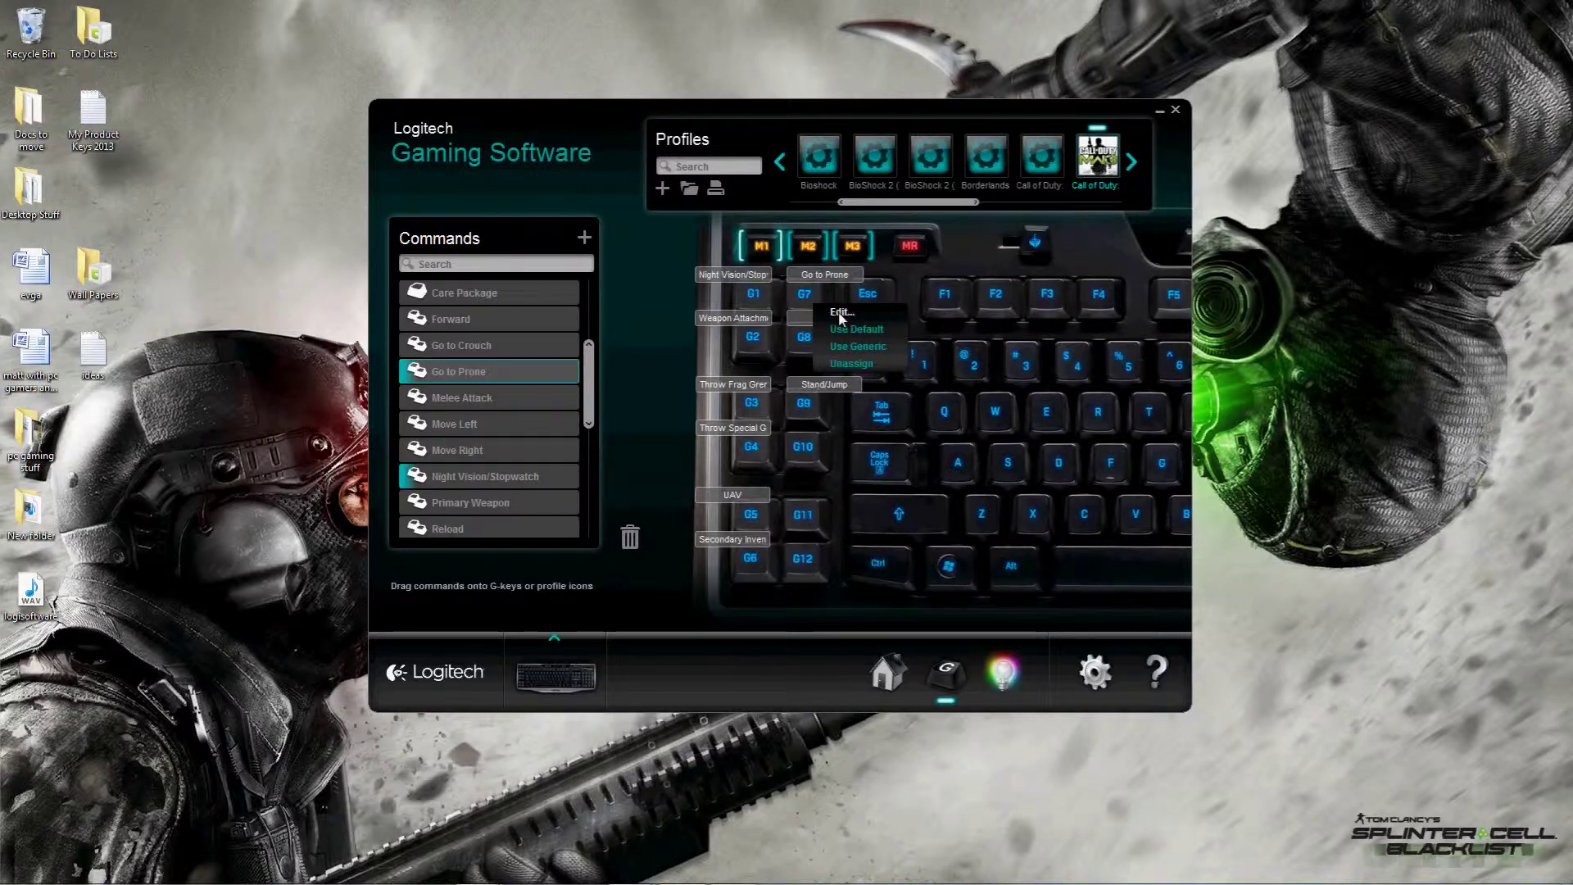
click(840, 314)
drag(790, 120, 832, 187)
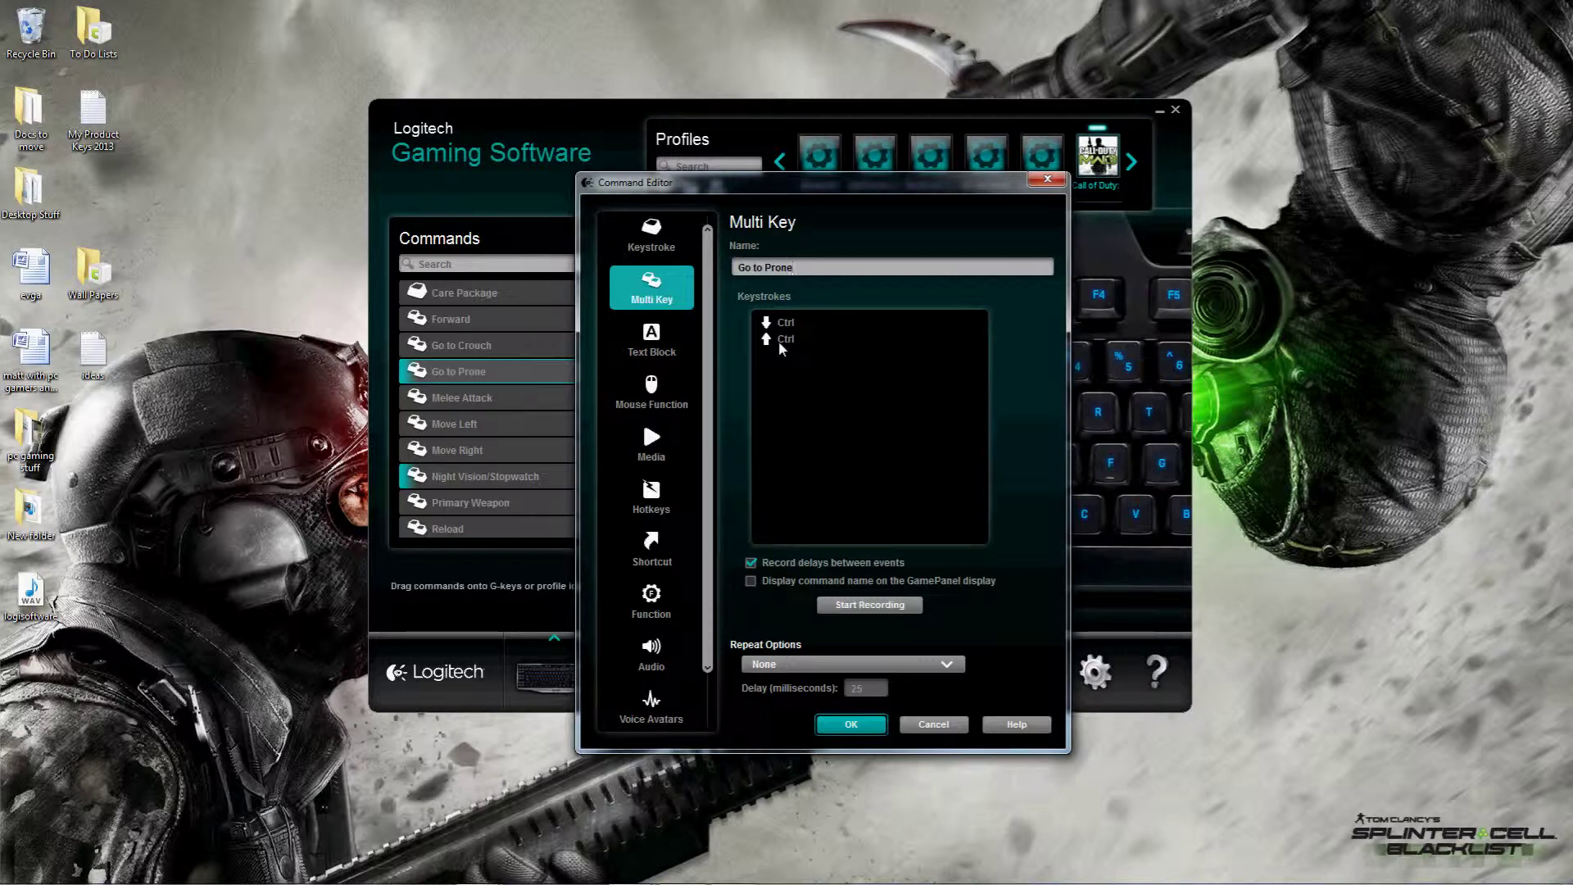
Step: Look at the Keystroke command type, then go back to Multi Key
click(653, 234)
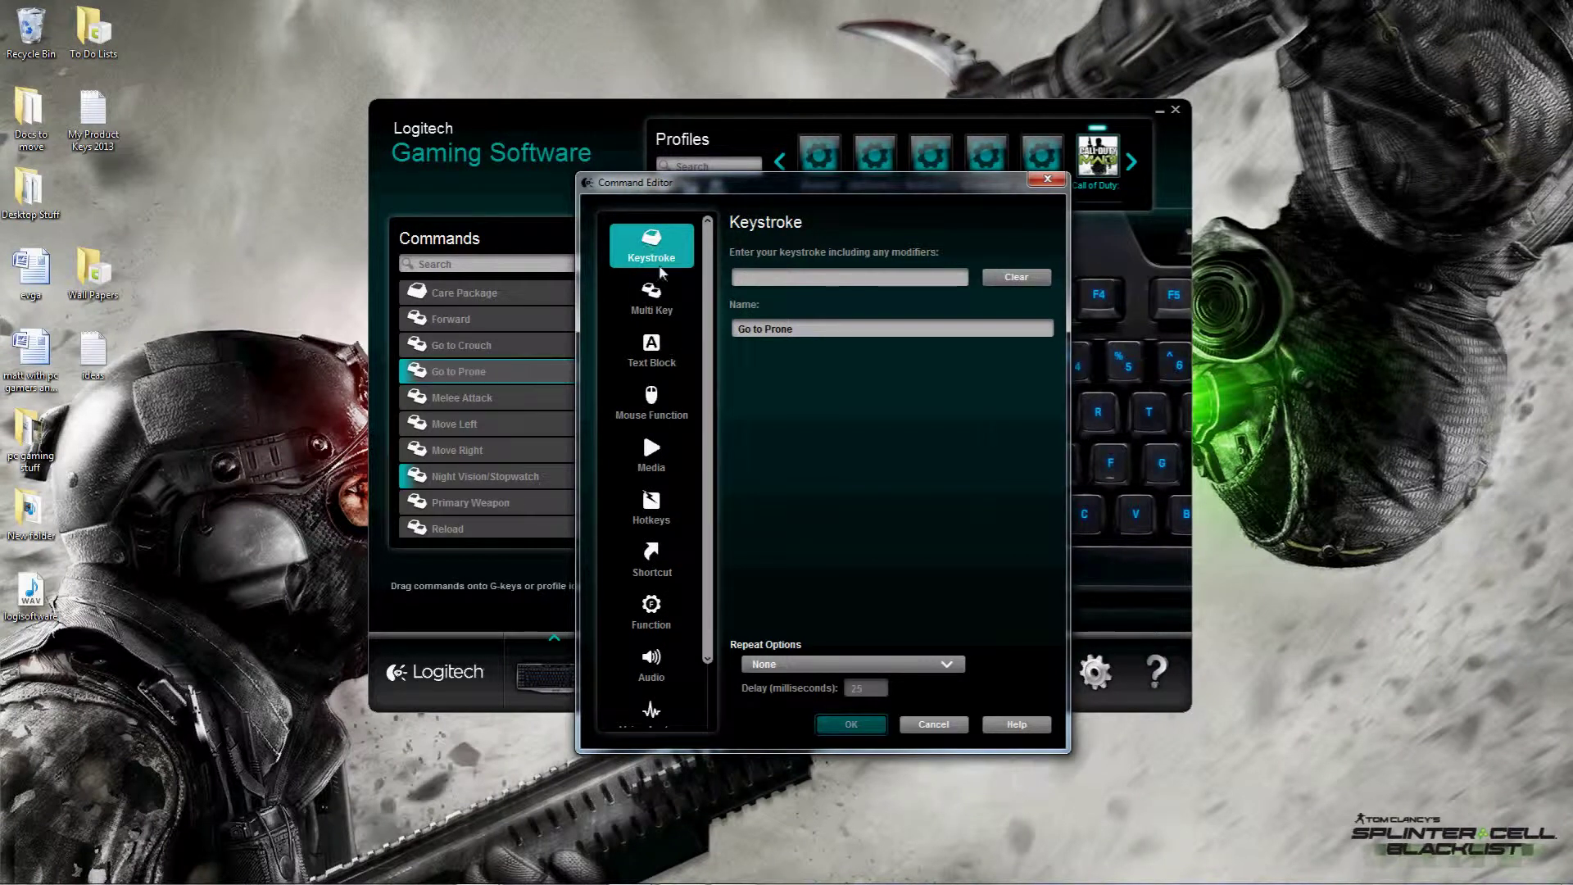
click(801, 278)
click(661, 305)
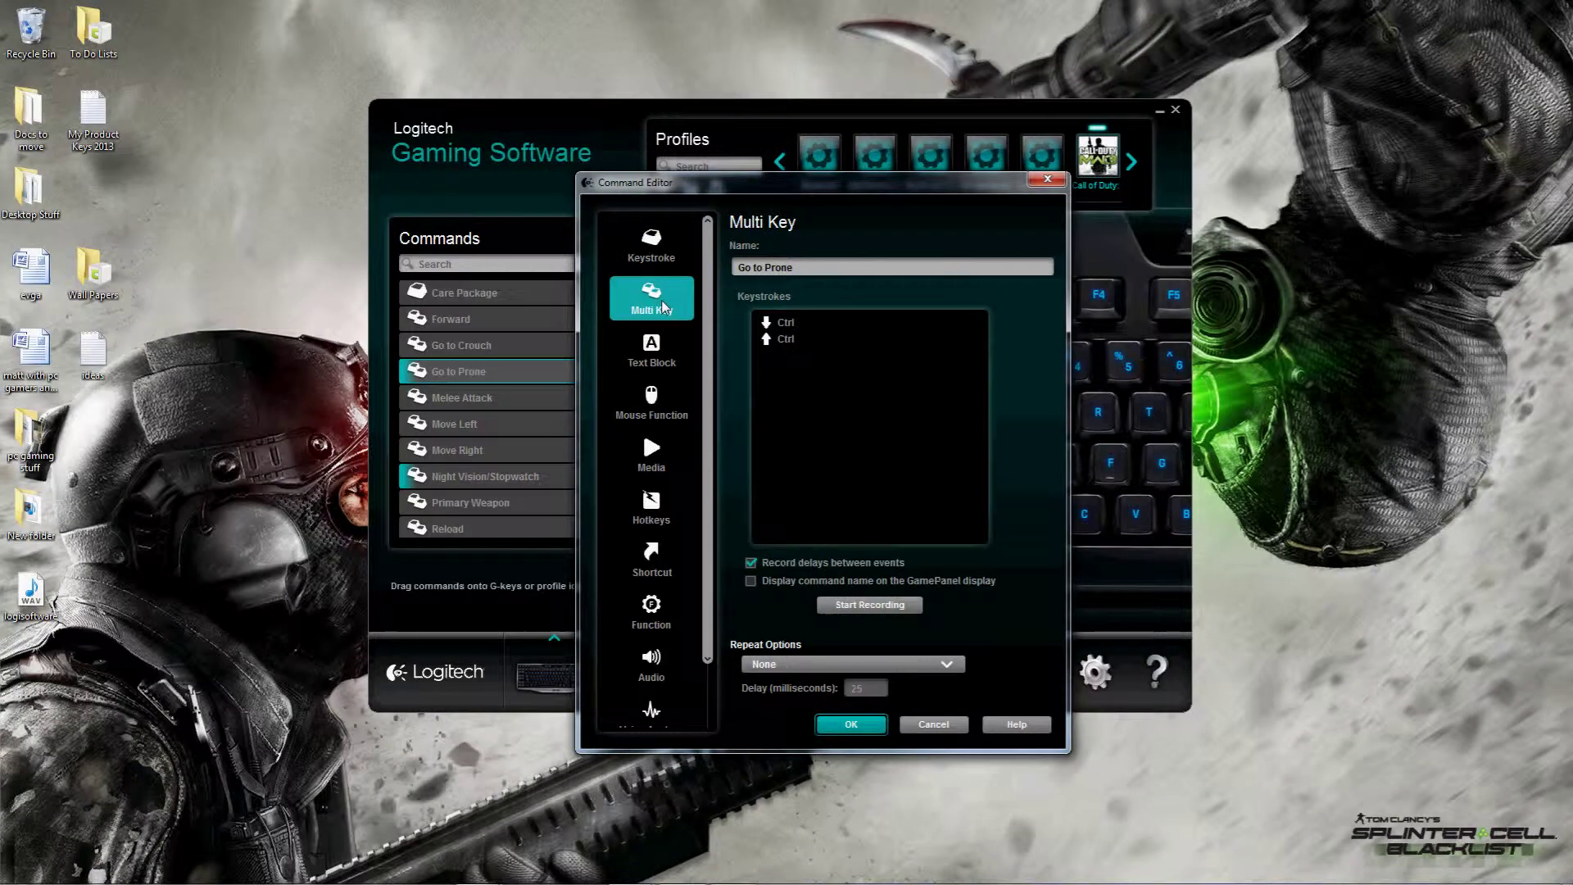
Step: Record X, J, K and L as Go to Prone's new key sequence
click(916, 606)
key(x)
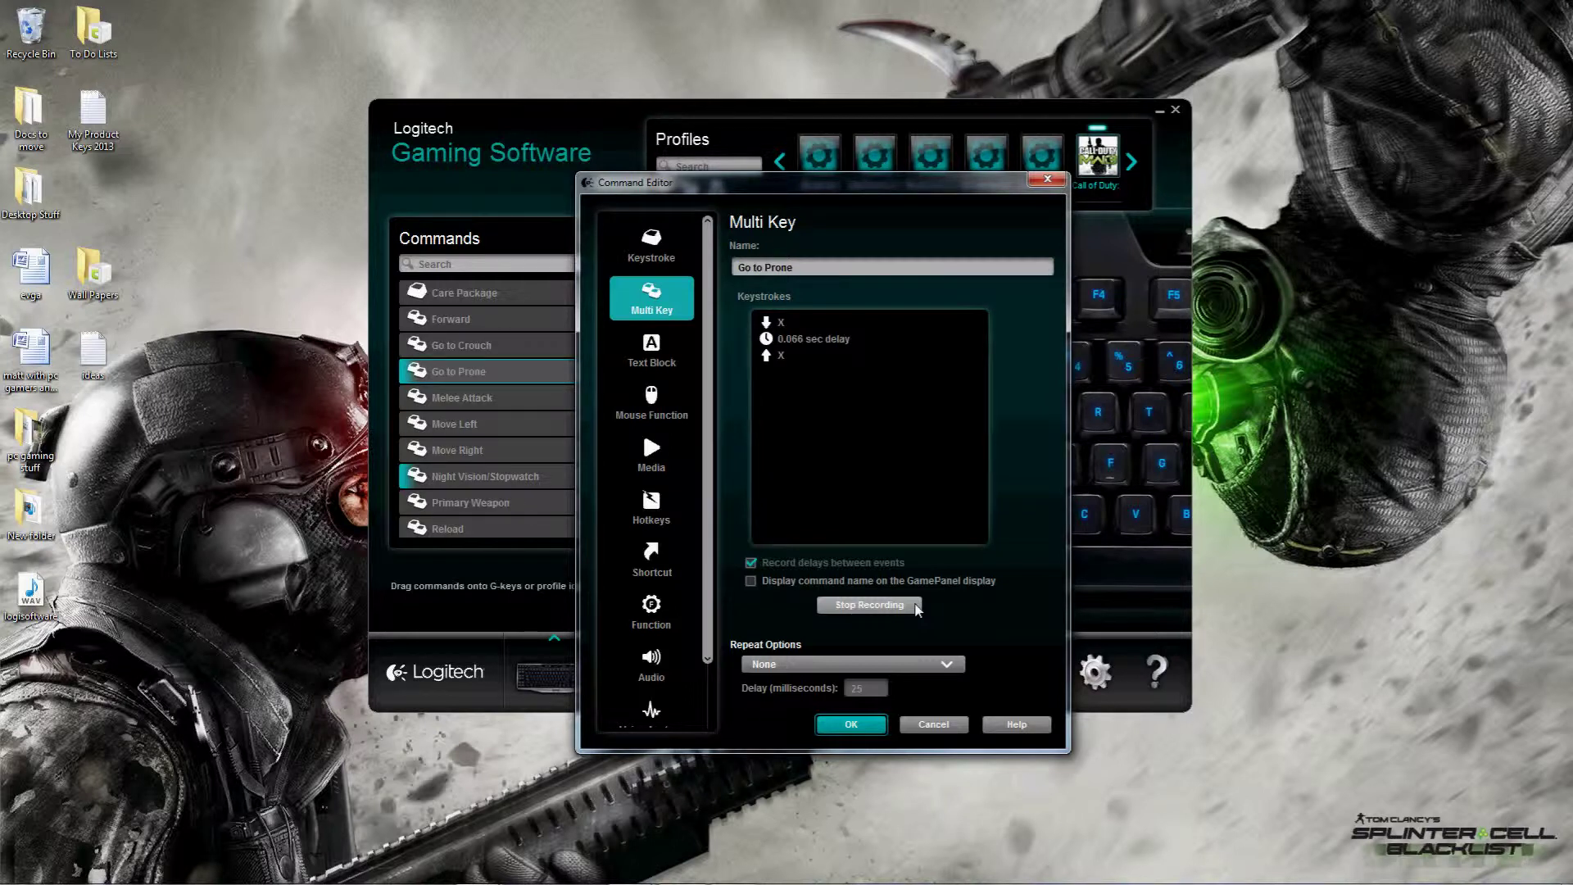
key(j)
key(k)
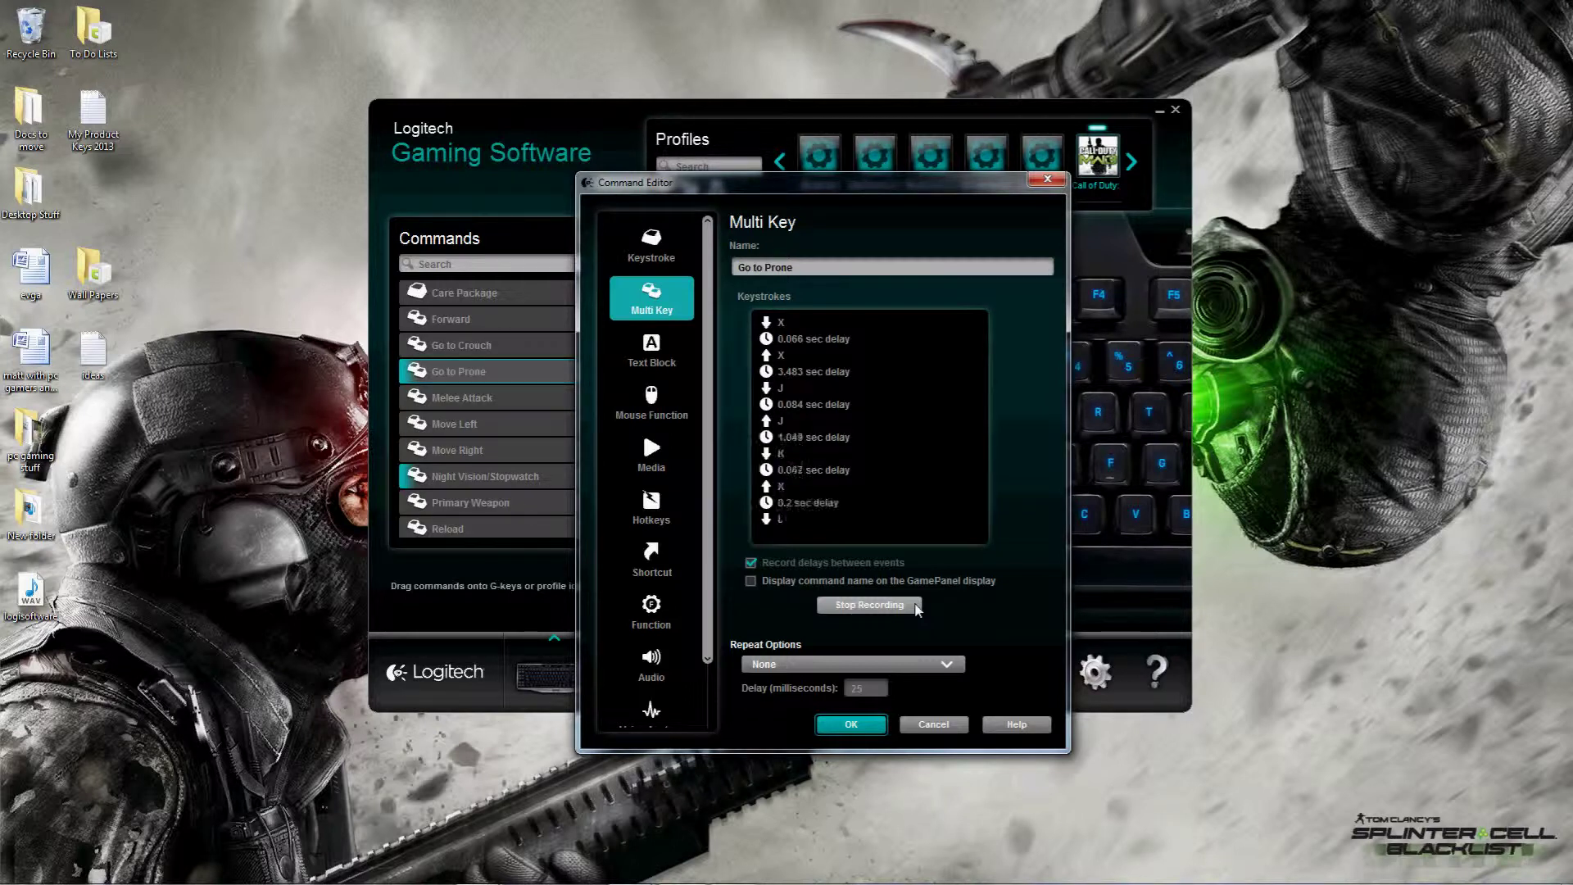
key(l)
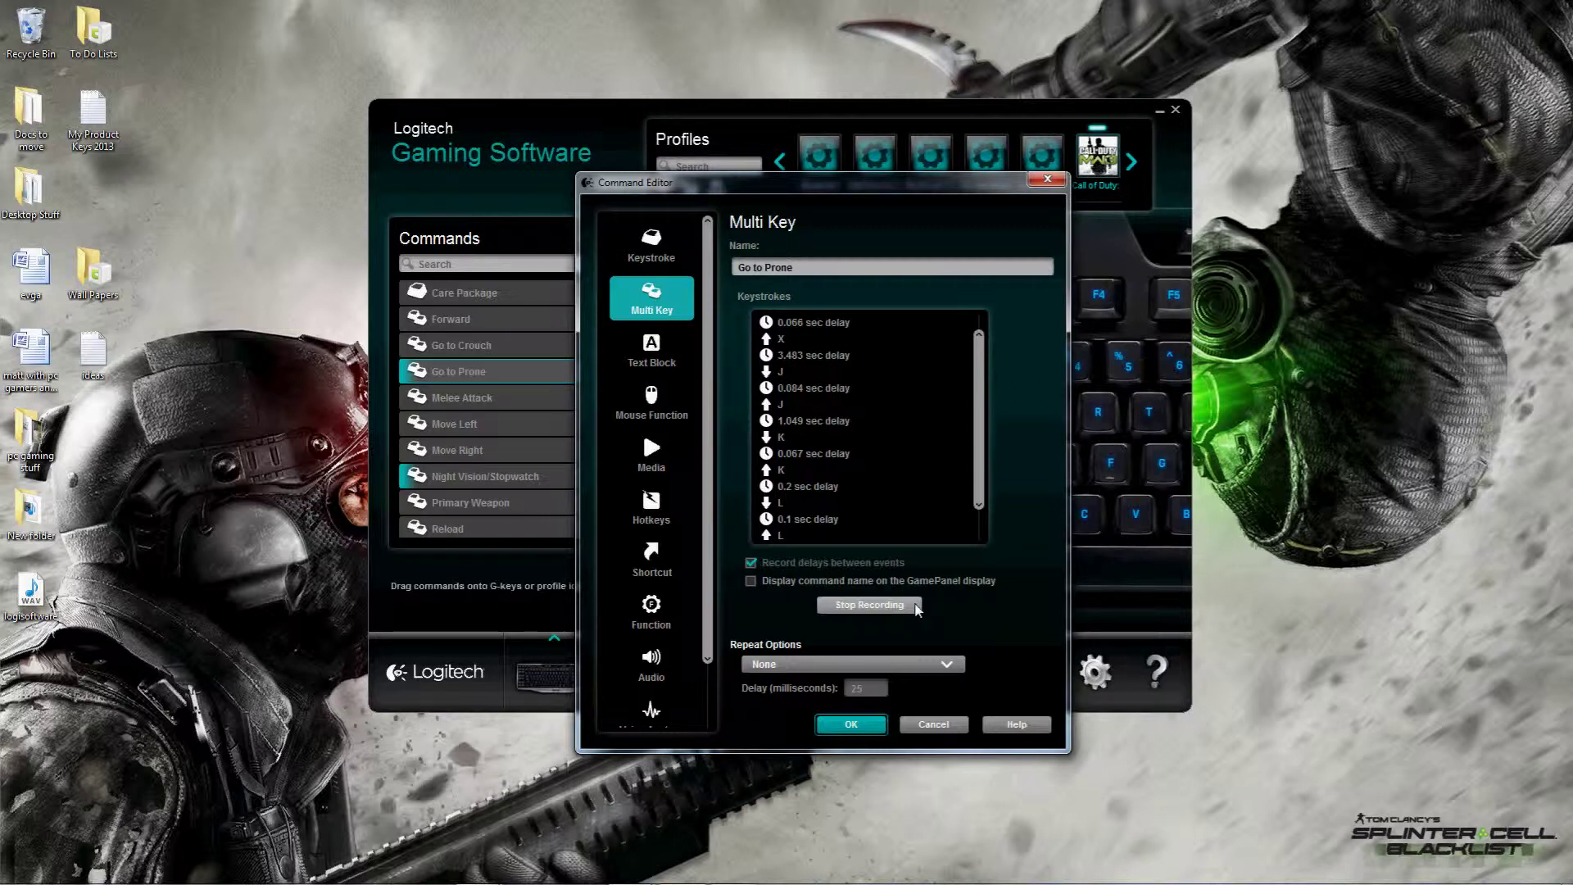
mouse_move(896, 880)
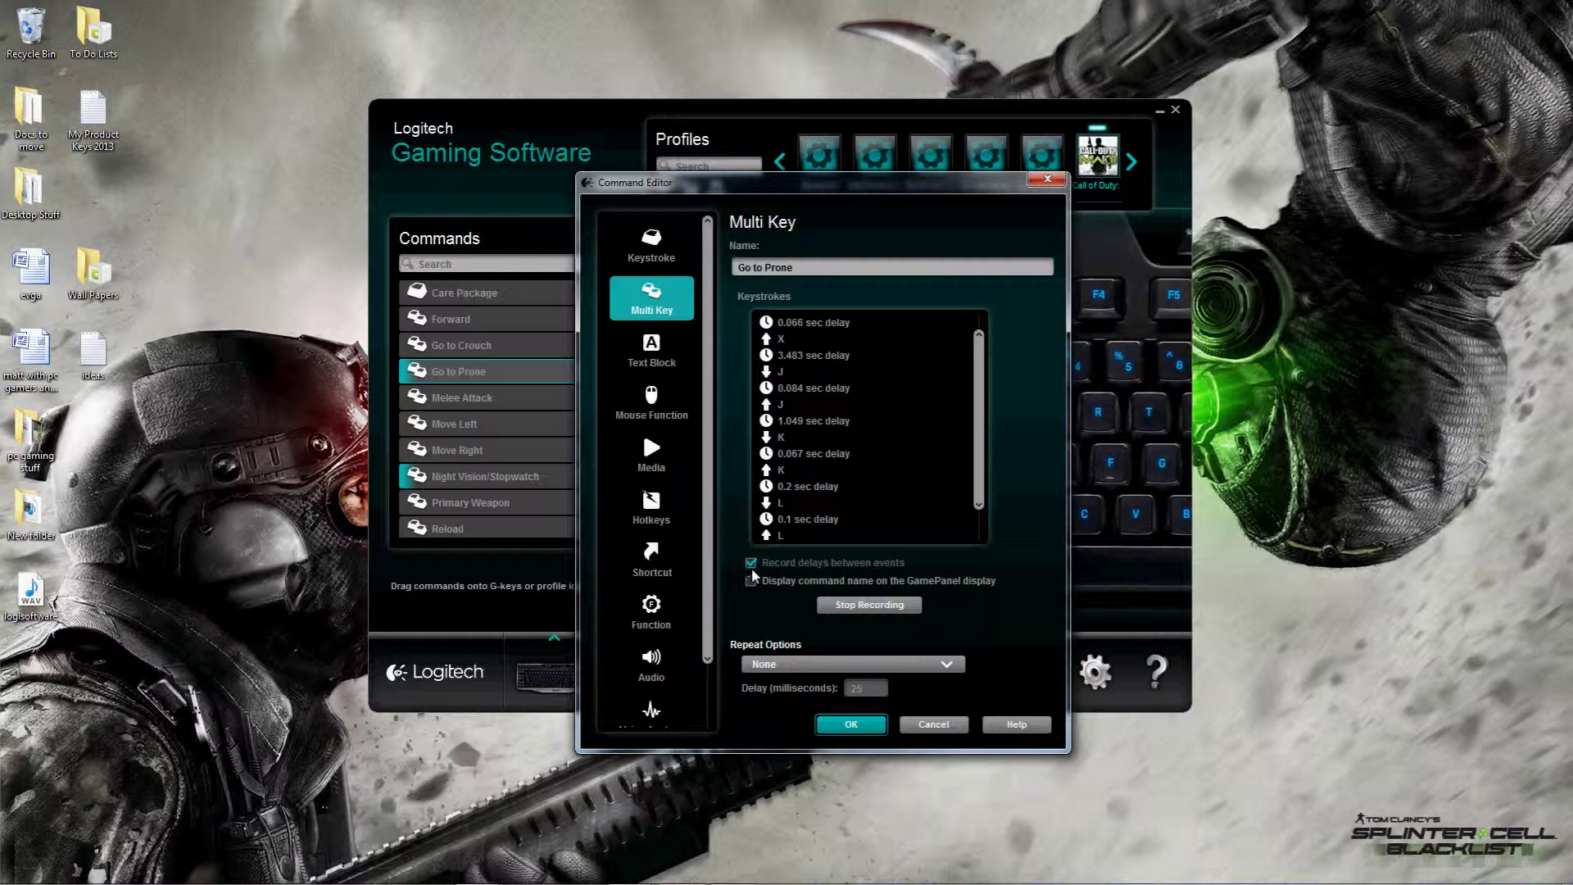
click(907, 607)
Step: Leave Go to Prone's repeat option at None and turn off Record delays between events
scroll(981, 352, up, 1)
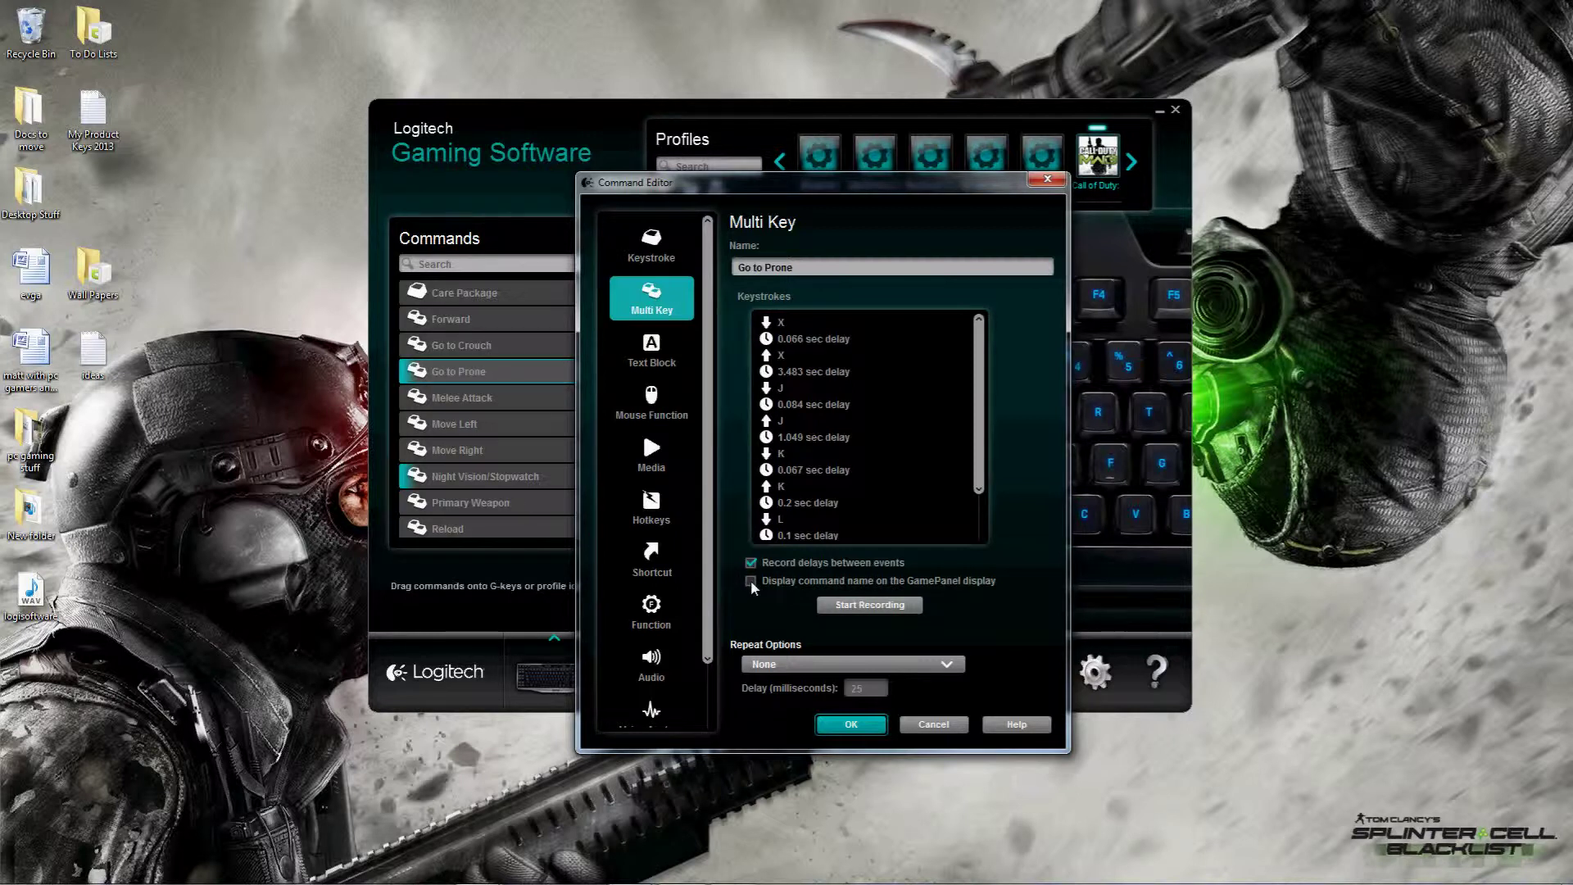
click(896, 662)
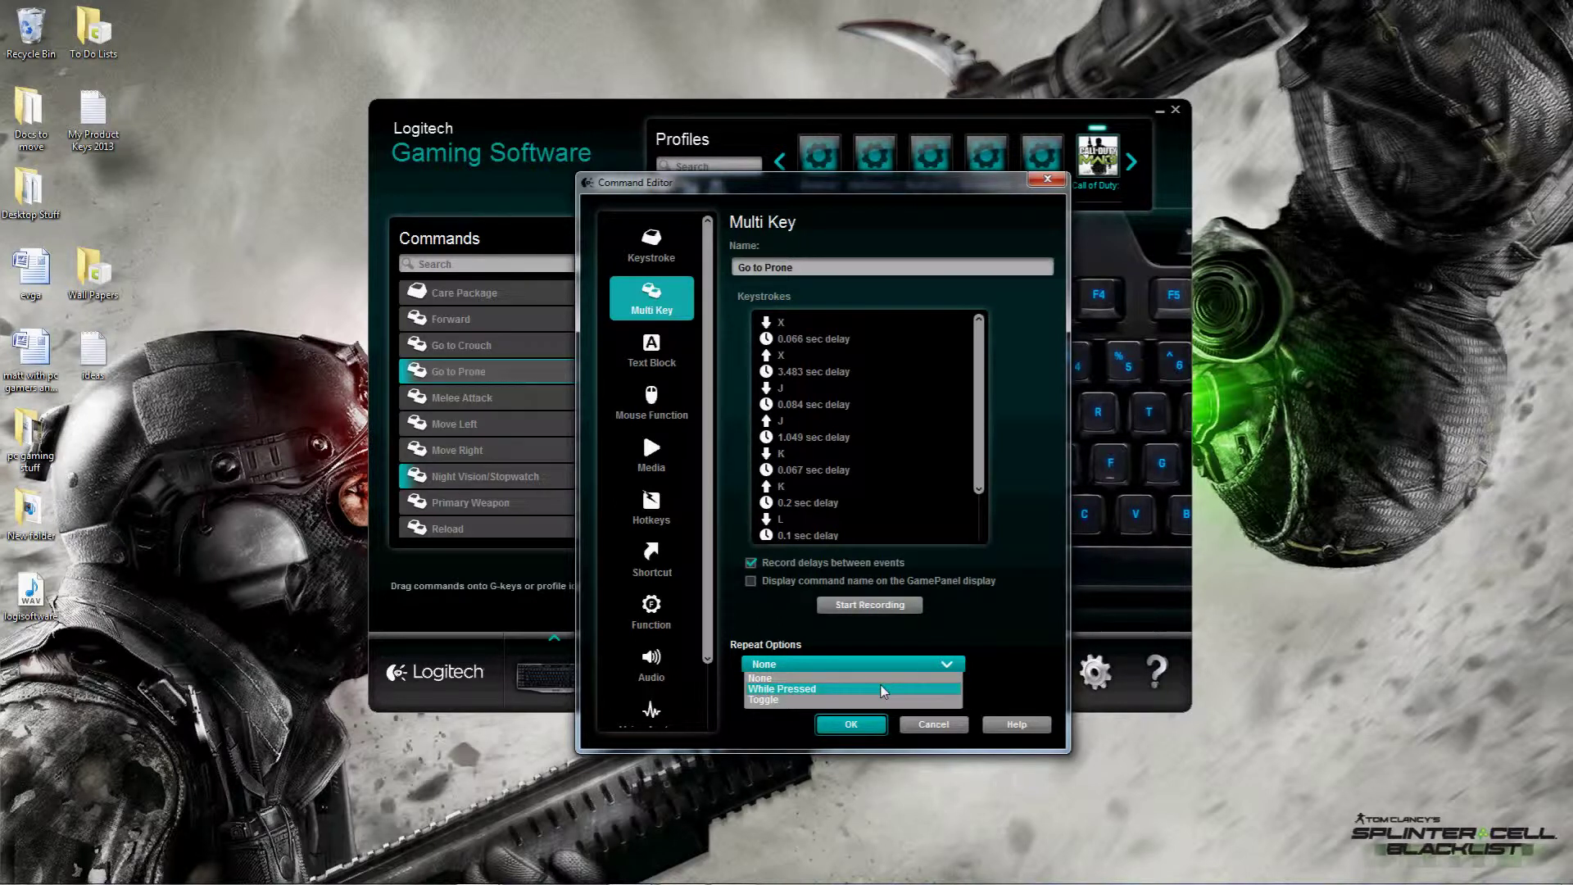
click(782, 678)
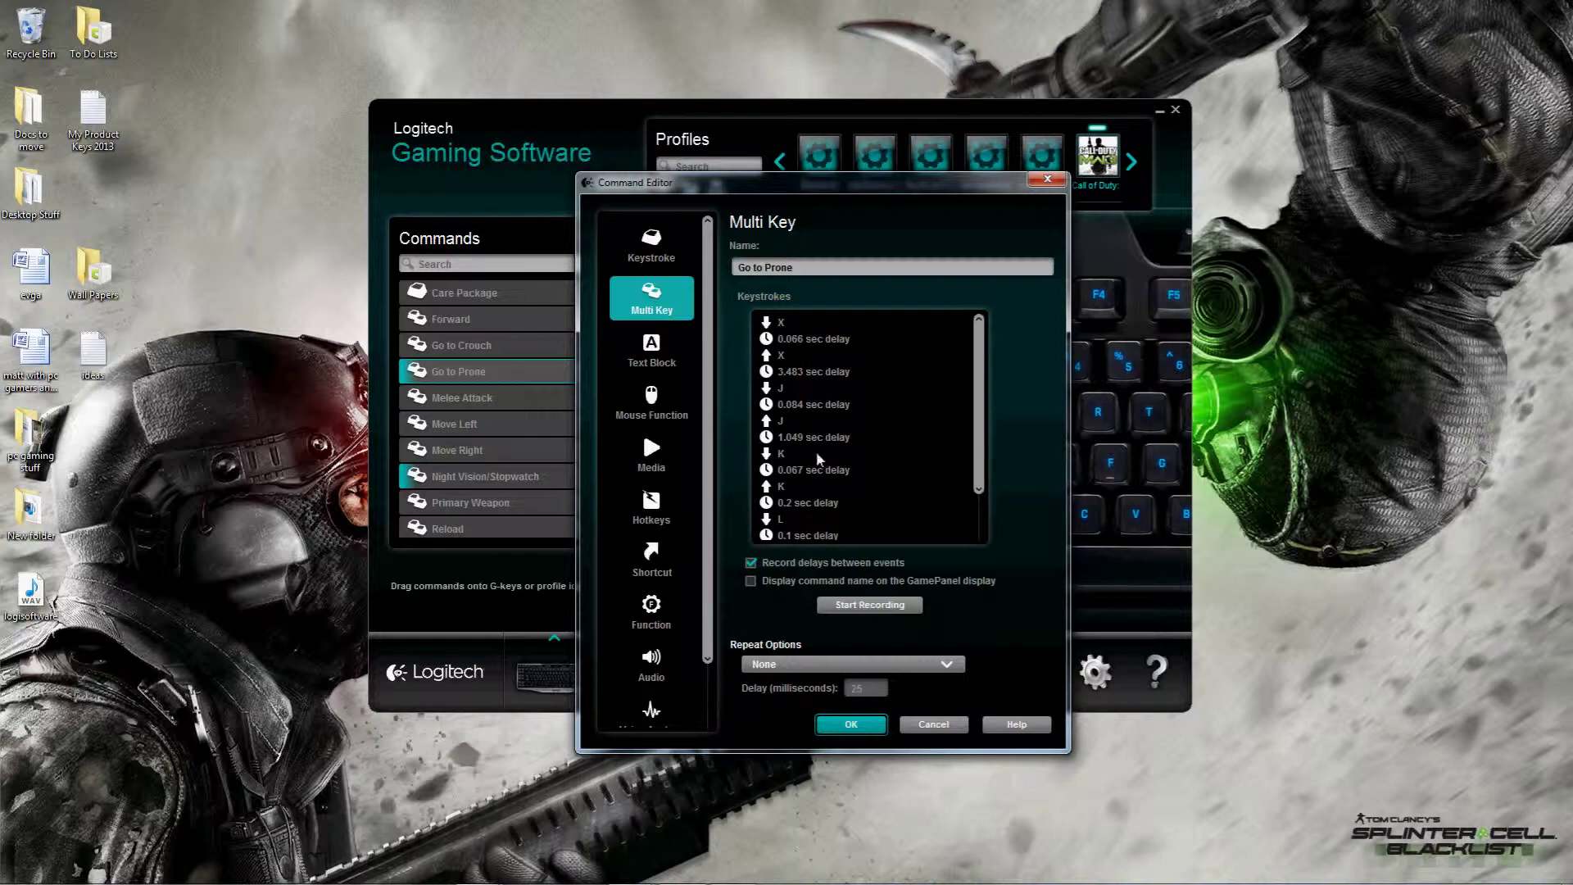
click(750, 563)
Step: Try a Text Block reading 'hey what you camping so much', then view Mouse Function options
click(653, 355)
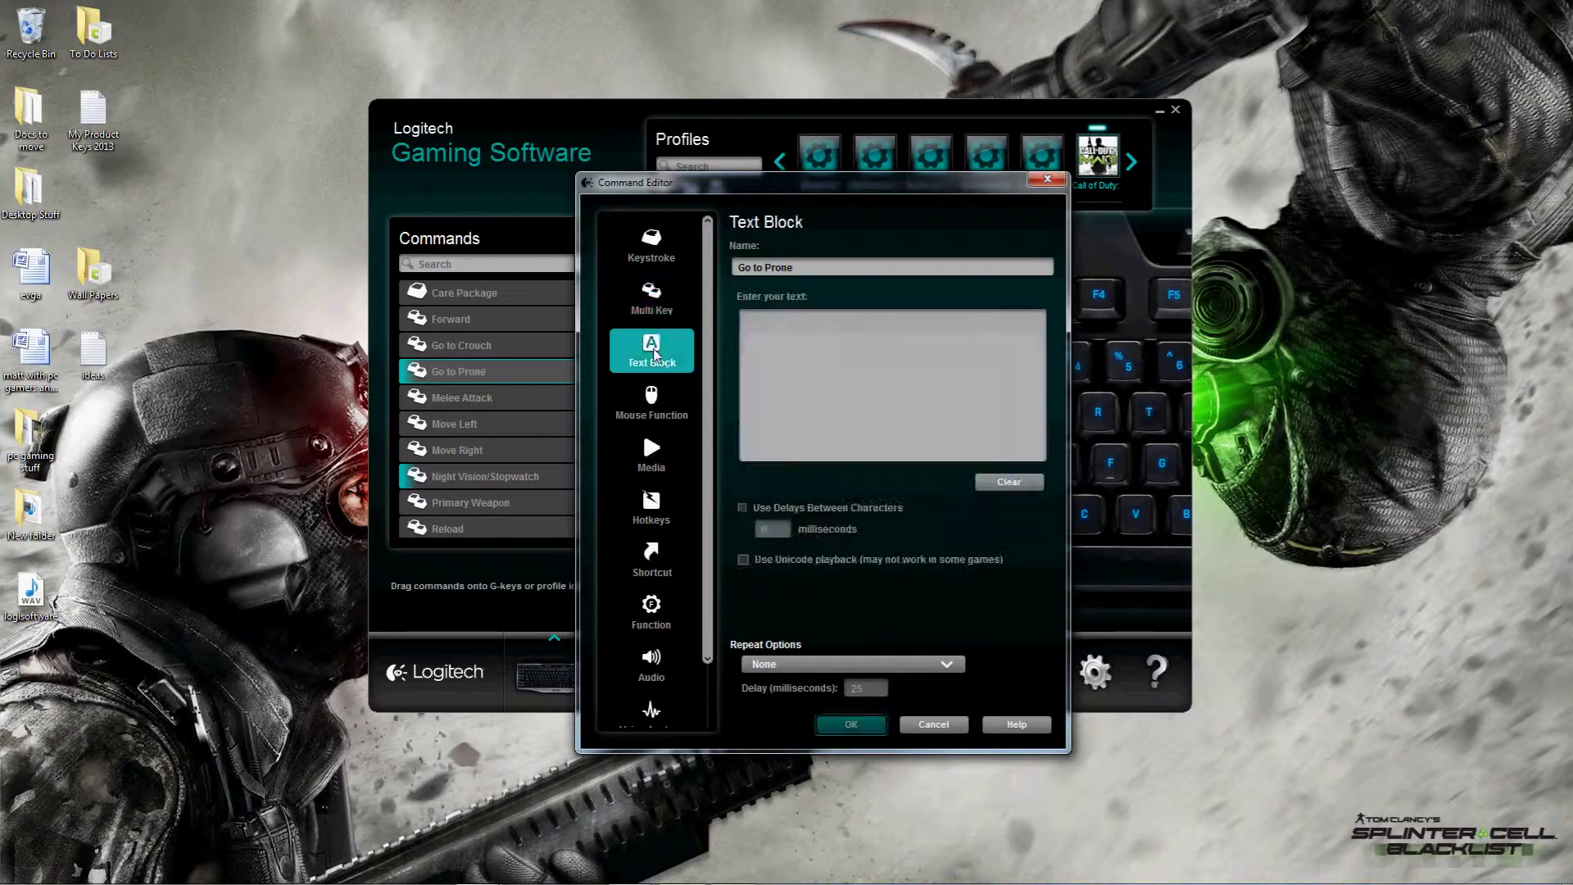
click(827, 351)
text(hey what)
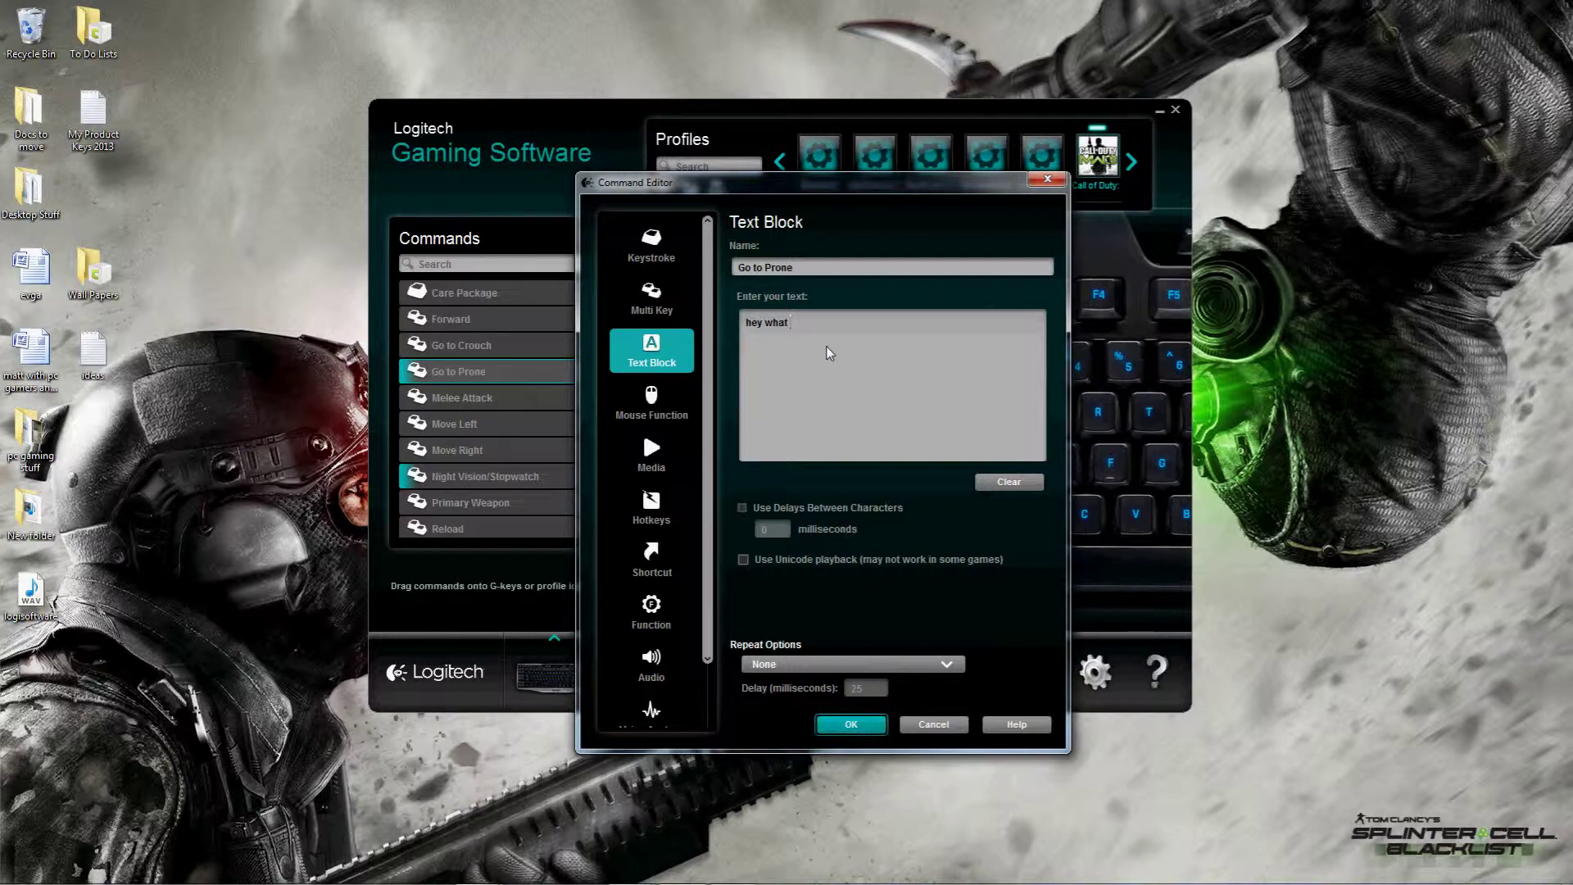
text(you camping so much.)
click(653, 409)
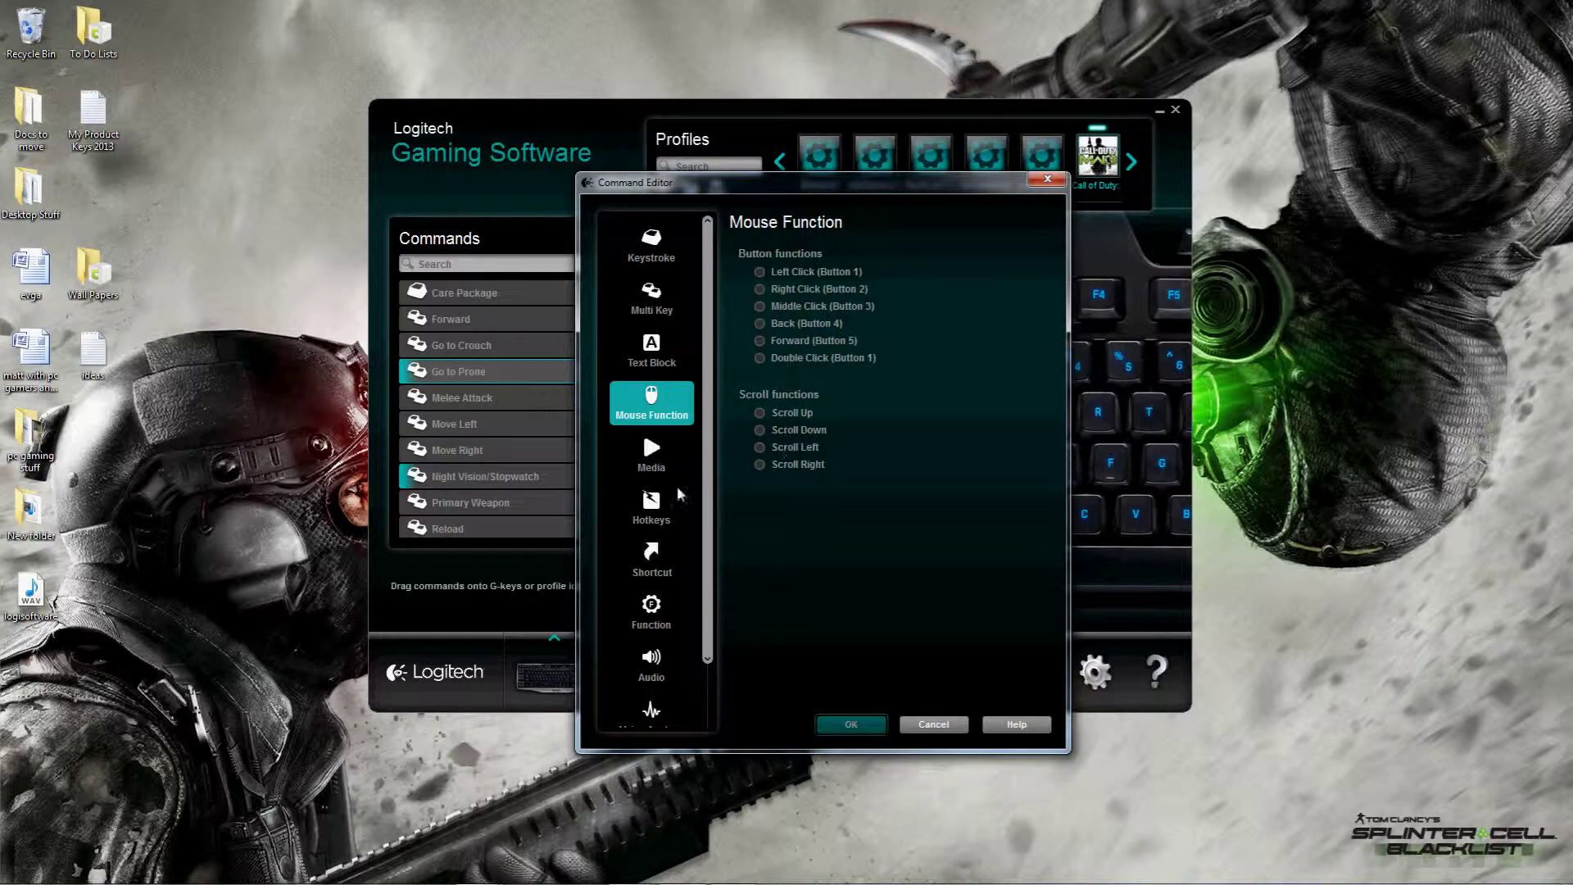
Step: Browse Media and Hotkeys, trying Show desktop then Close window, and view the Shortcut options
click(663, 463)
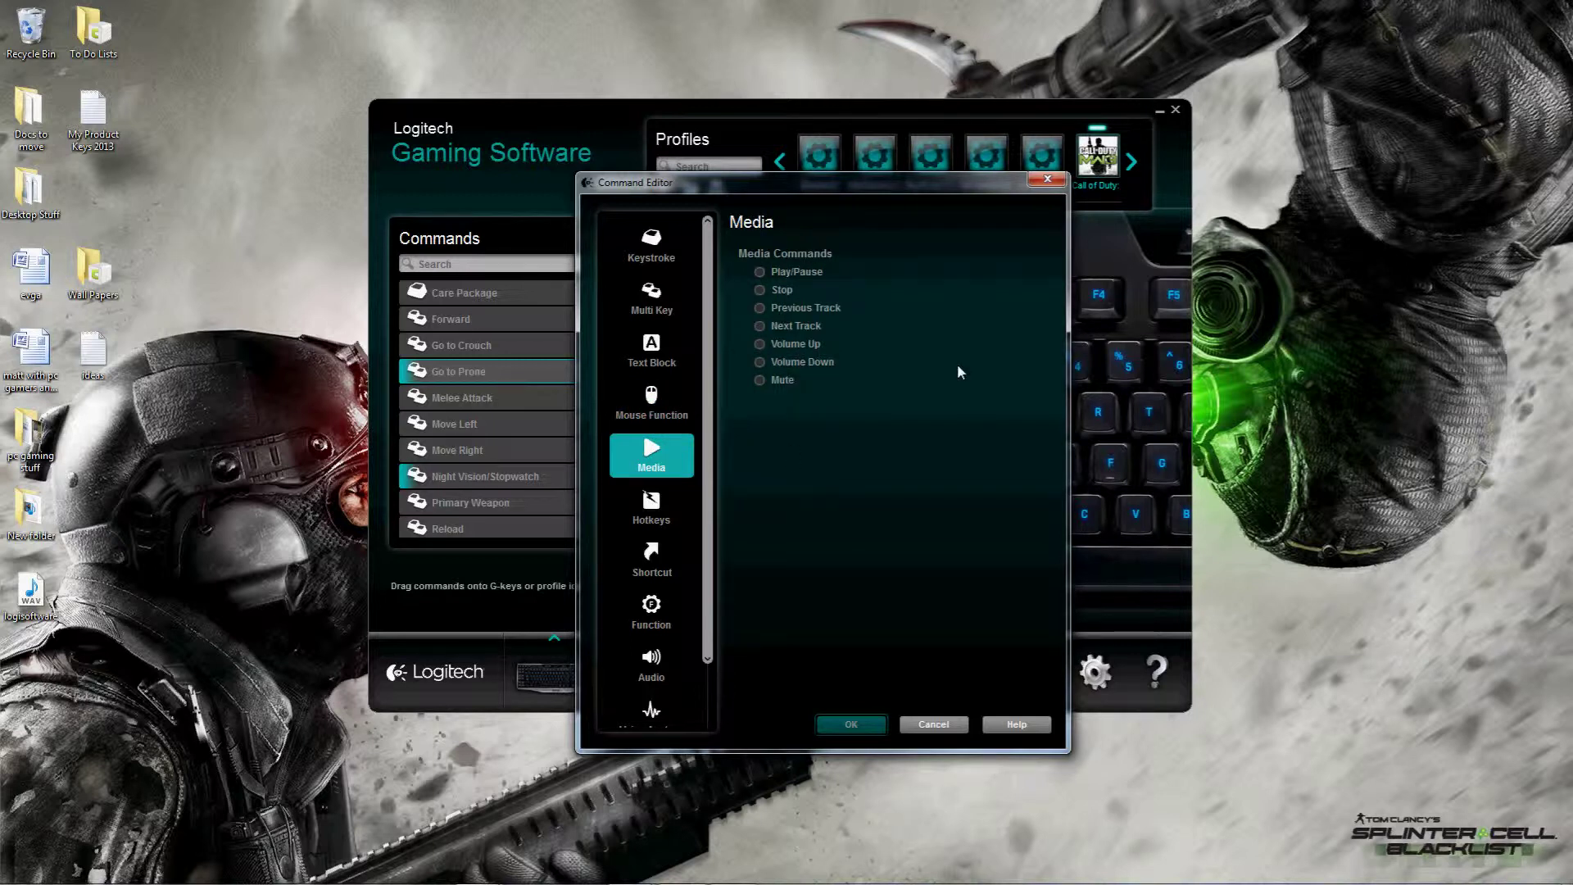
click(658, 509)
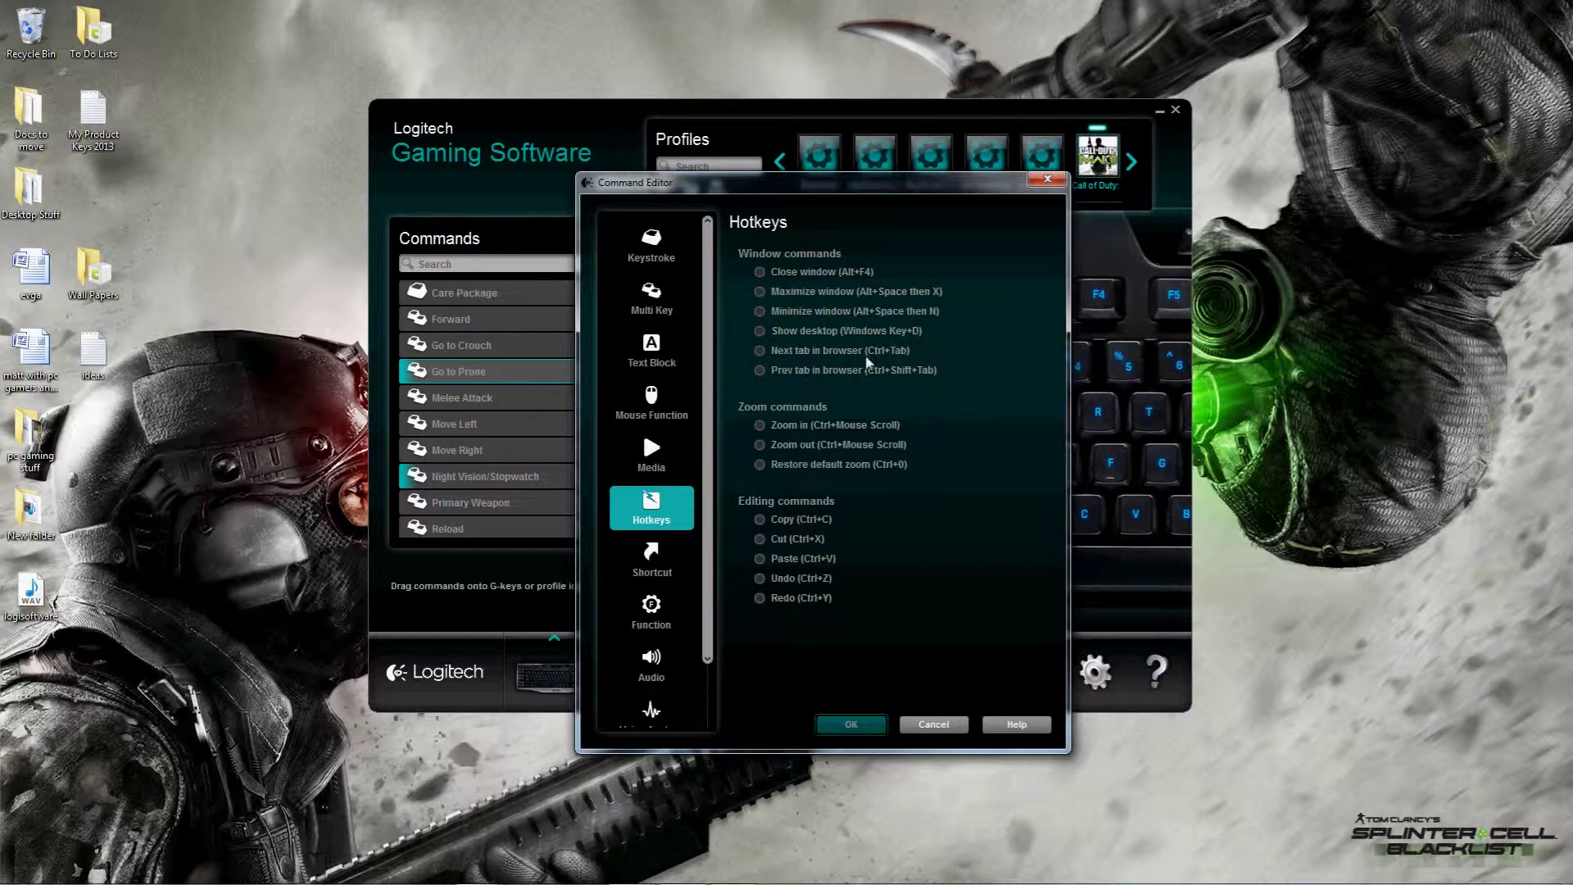
click(759, 330)
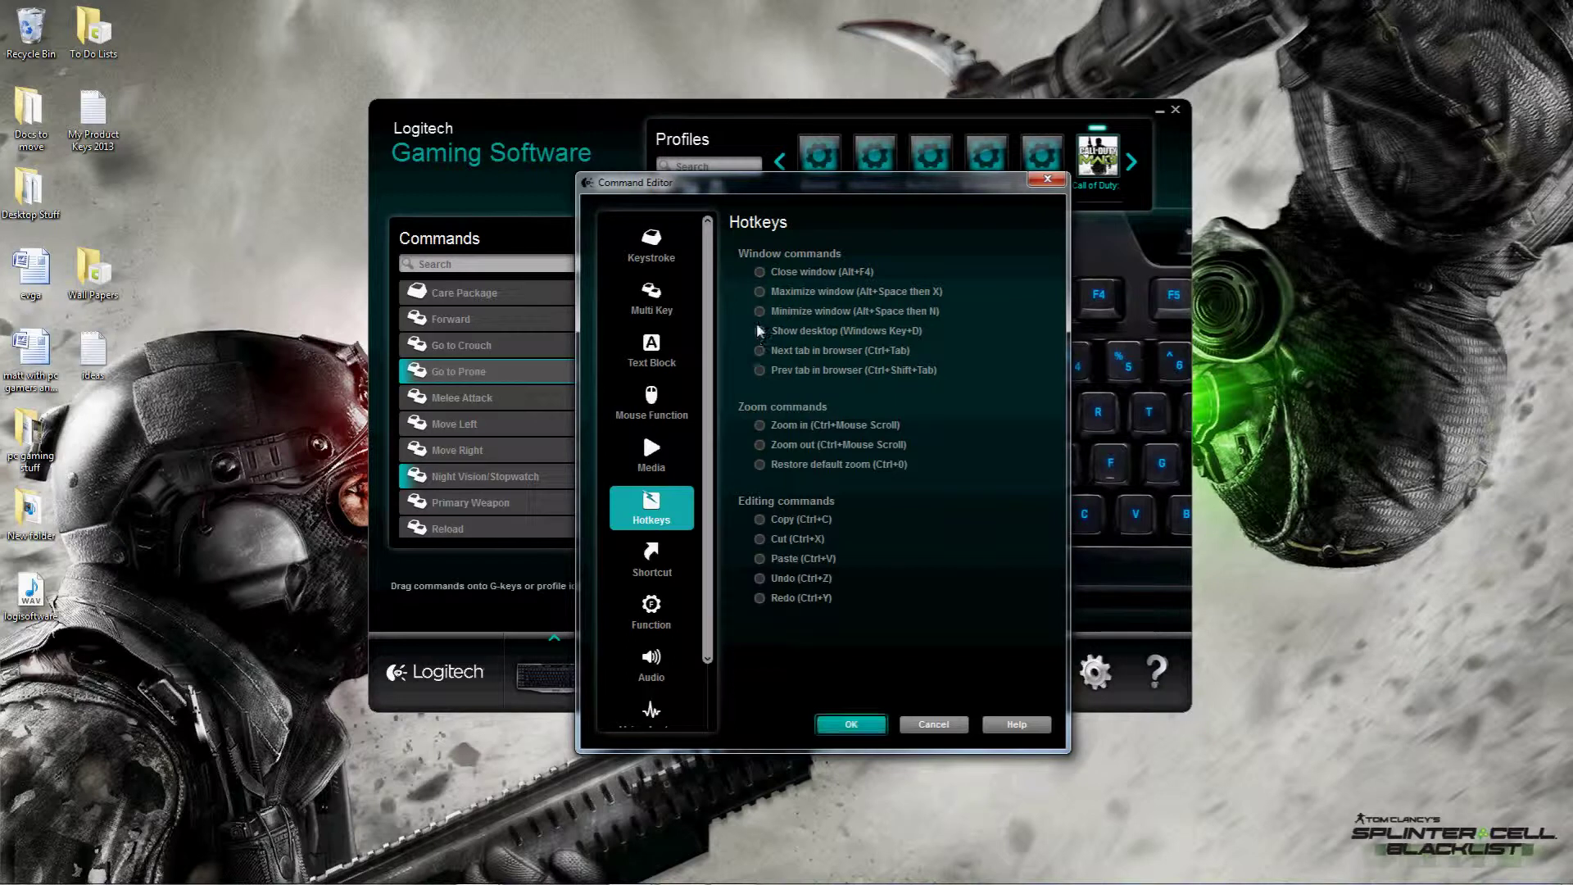
click(762, 270)
click(669, 572)
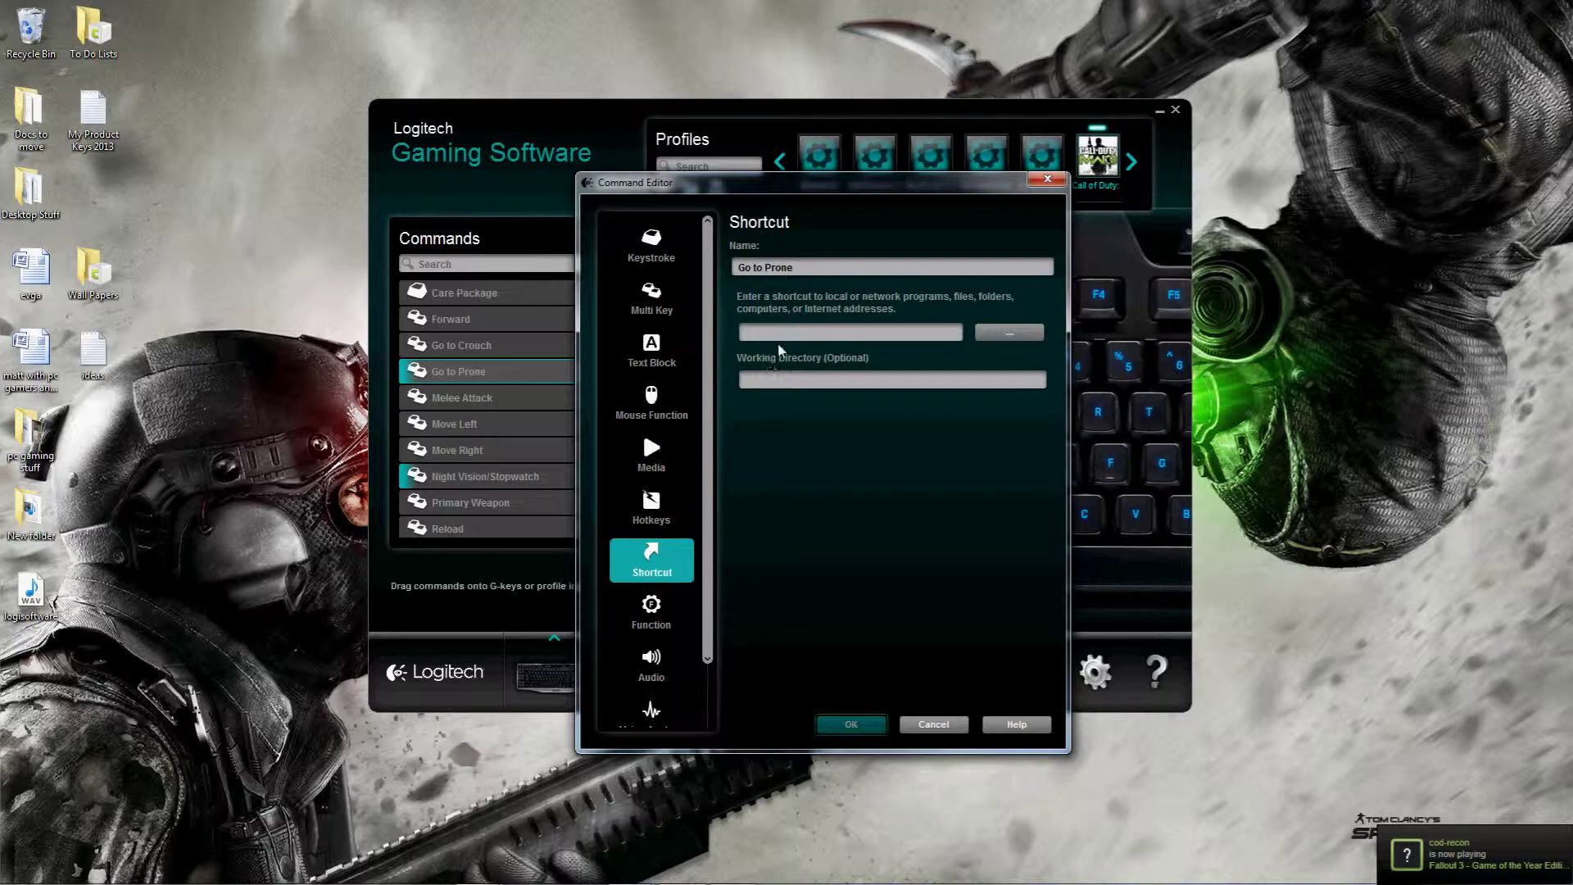
Step: Look at the Function options, then show the Audio commands like speaker mute, bass and treble
click(650, 609)
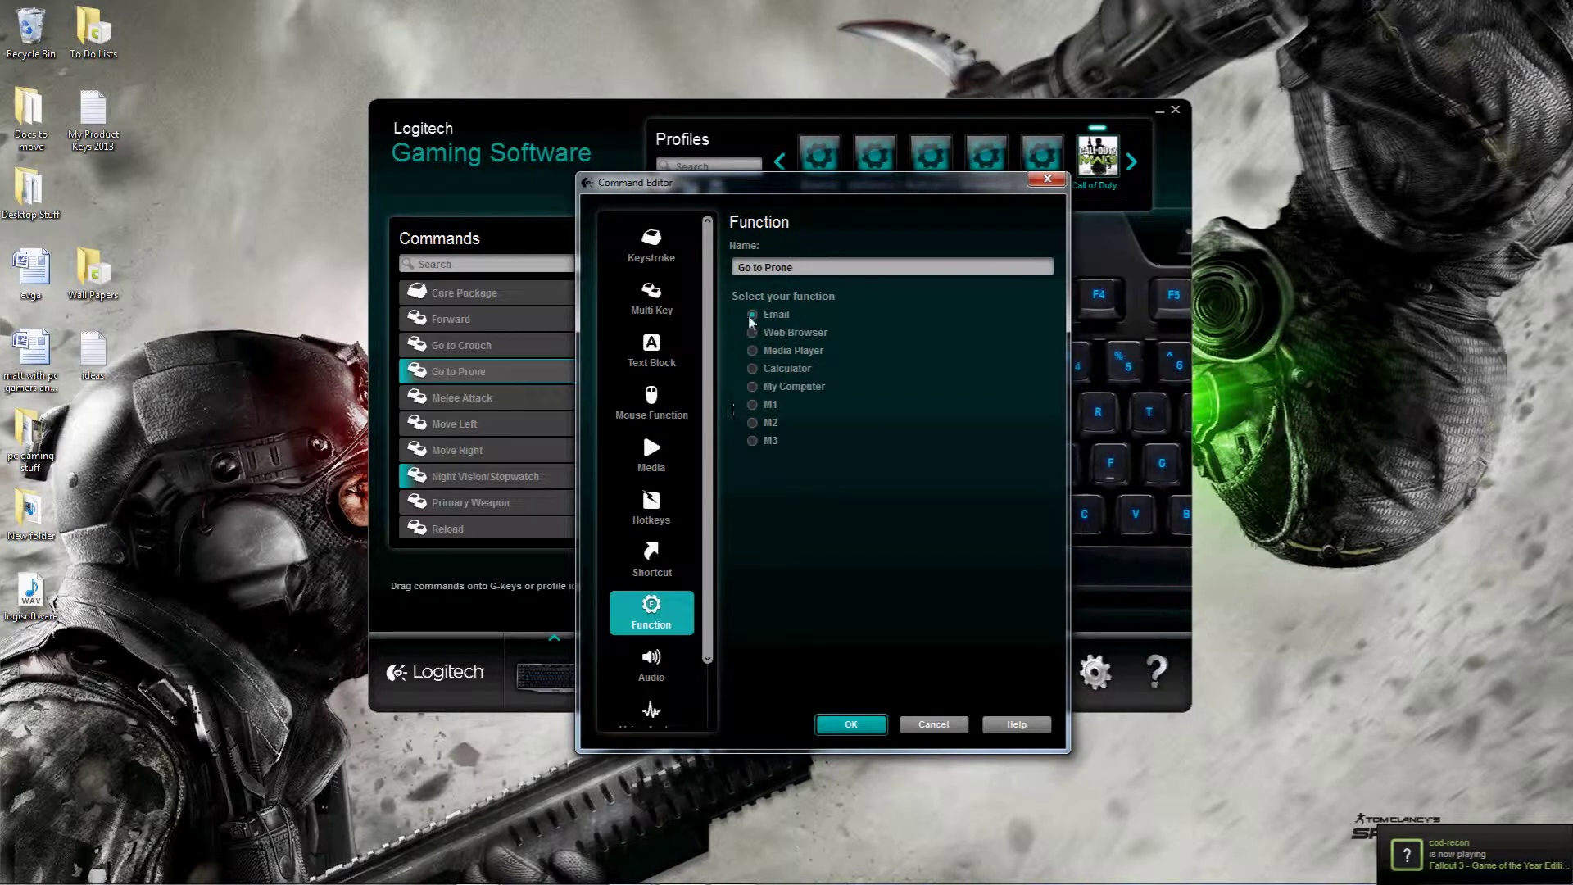
drag(707, 254, 707, 318)
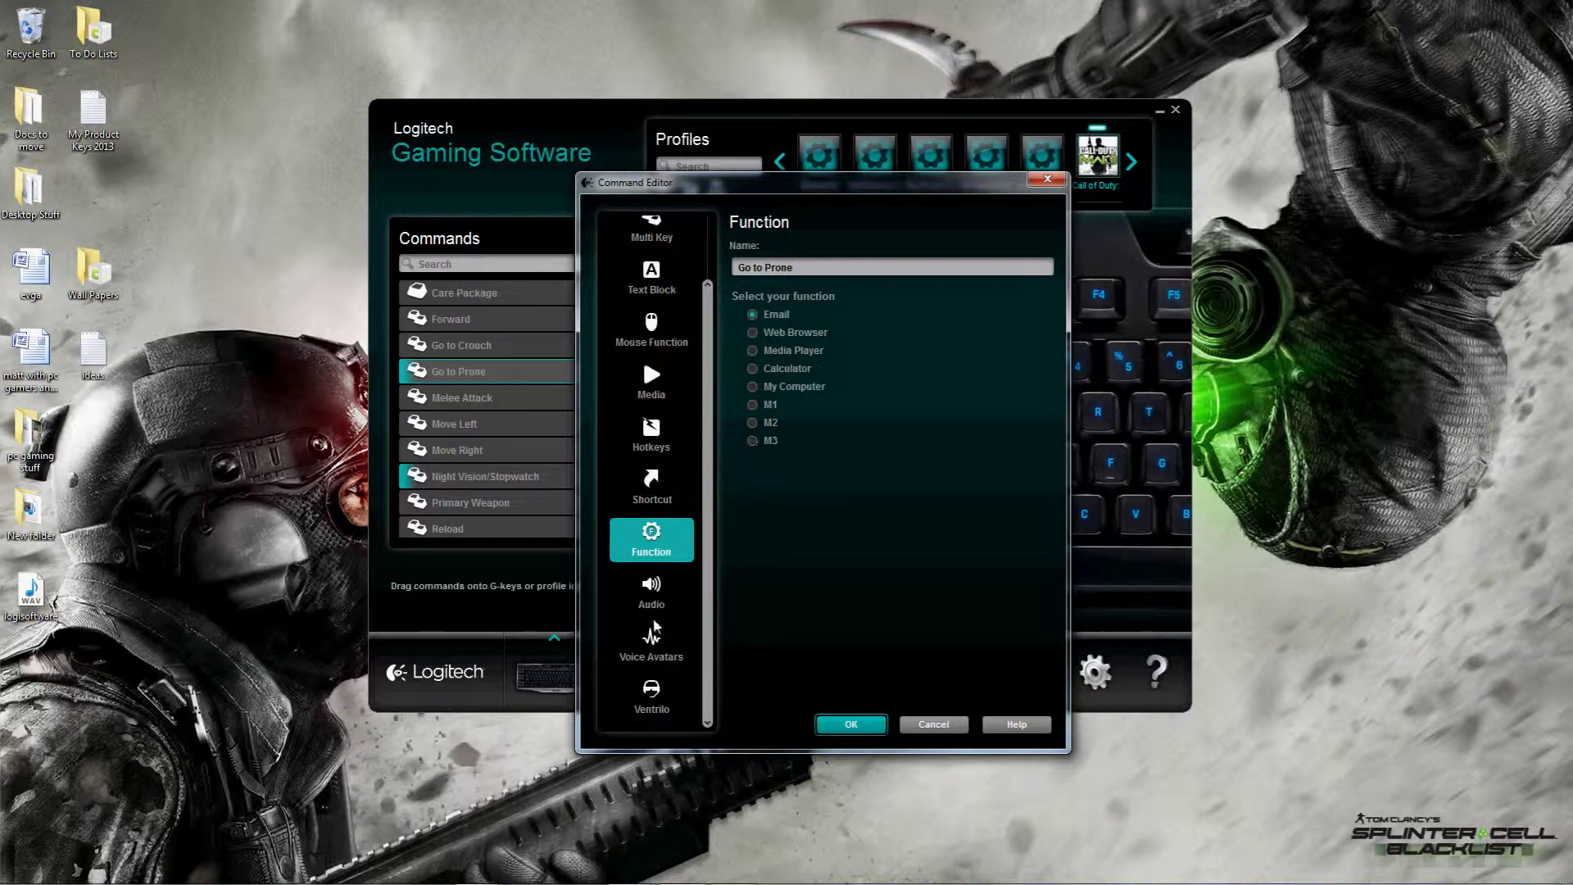
click(652, 583)
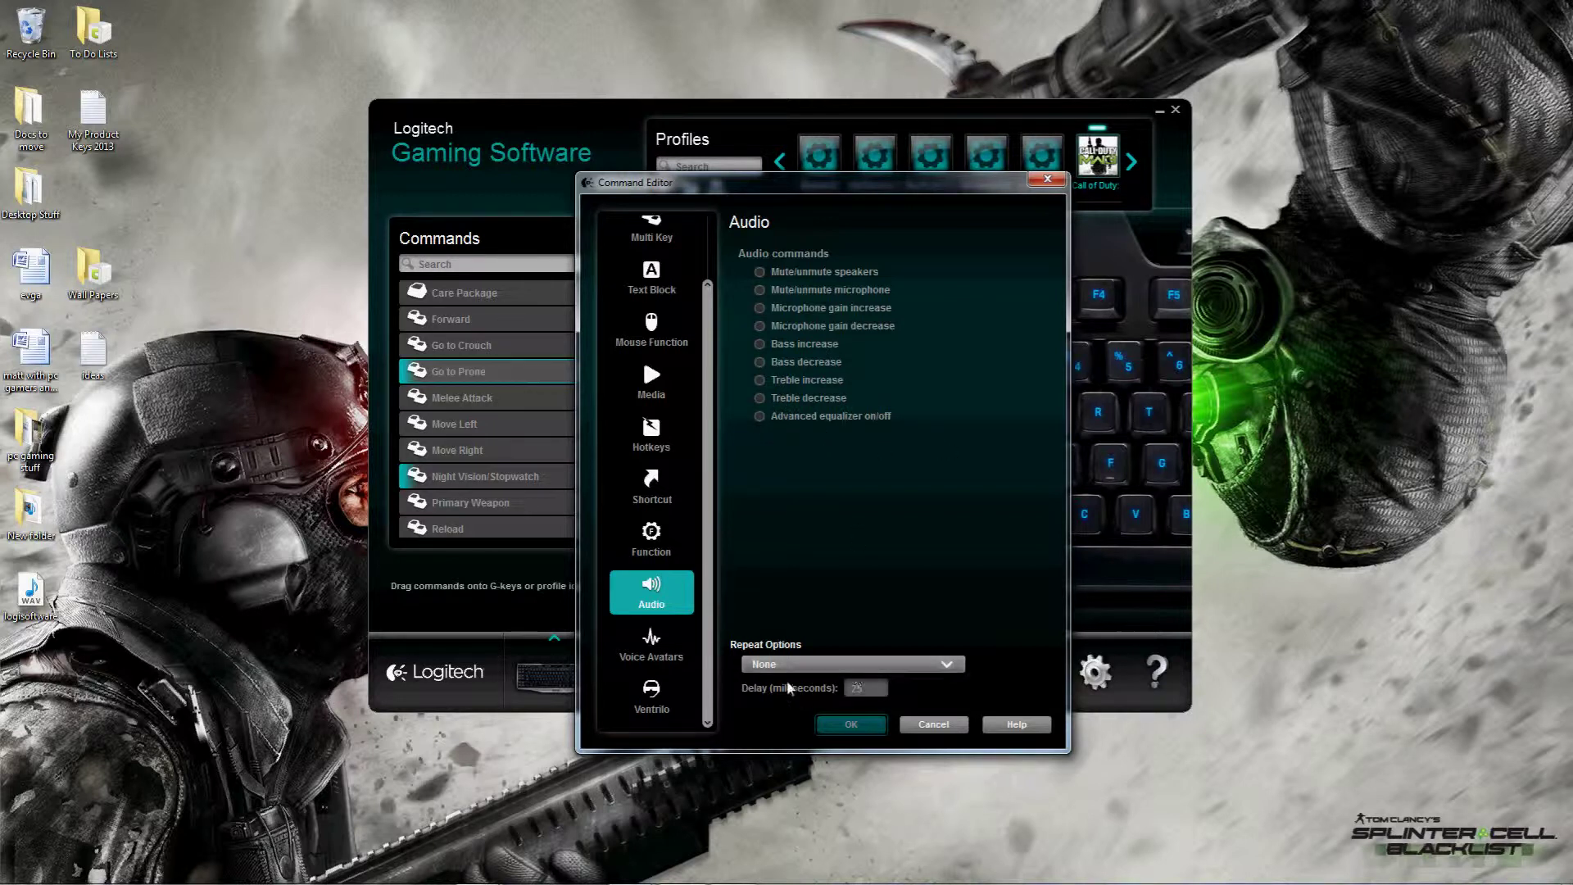
Step: Check repeat options, try Troll and Mutant voice avatars, view Ventrilo commands, then cancel the edit
click(803, 663)
click(803, 664)
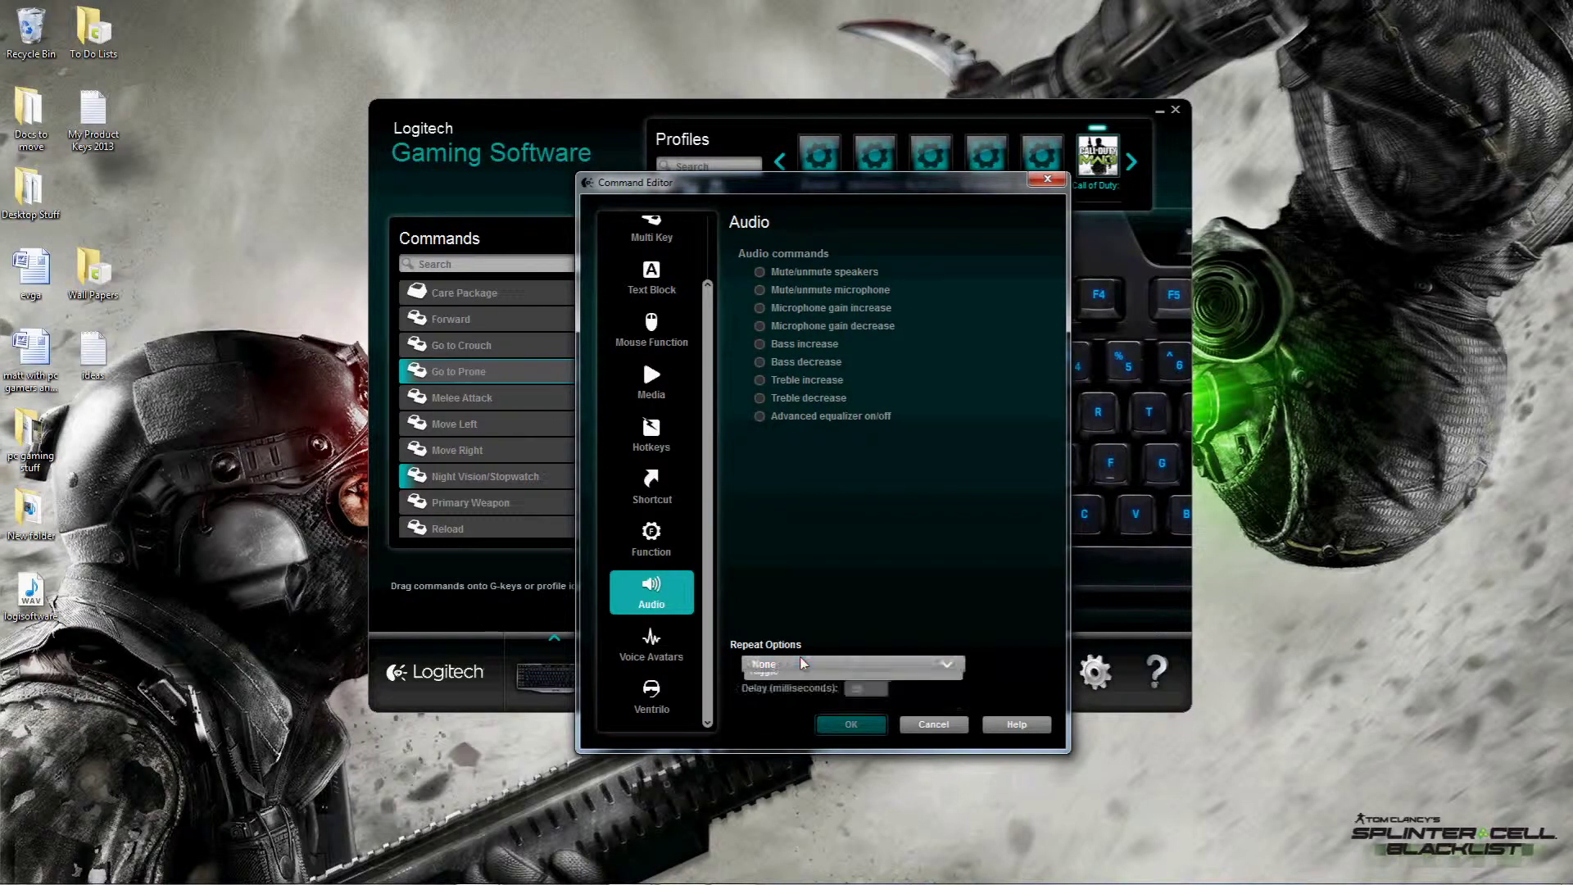
click(803, 663)
click(803, 663)
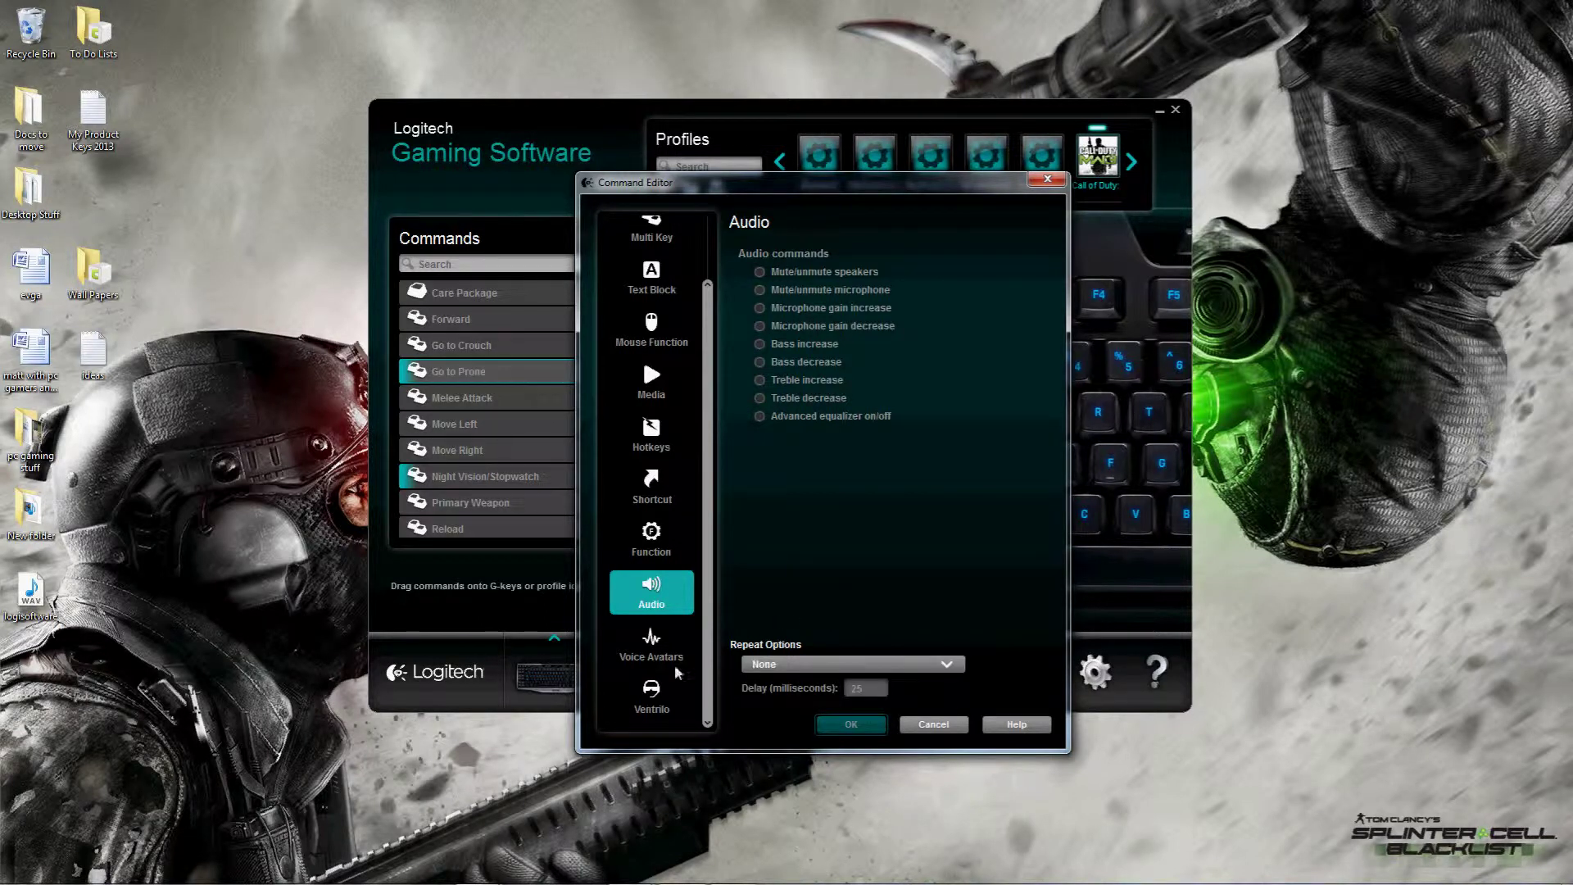
click(656, 635)
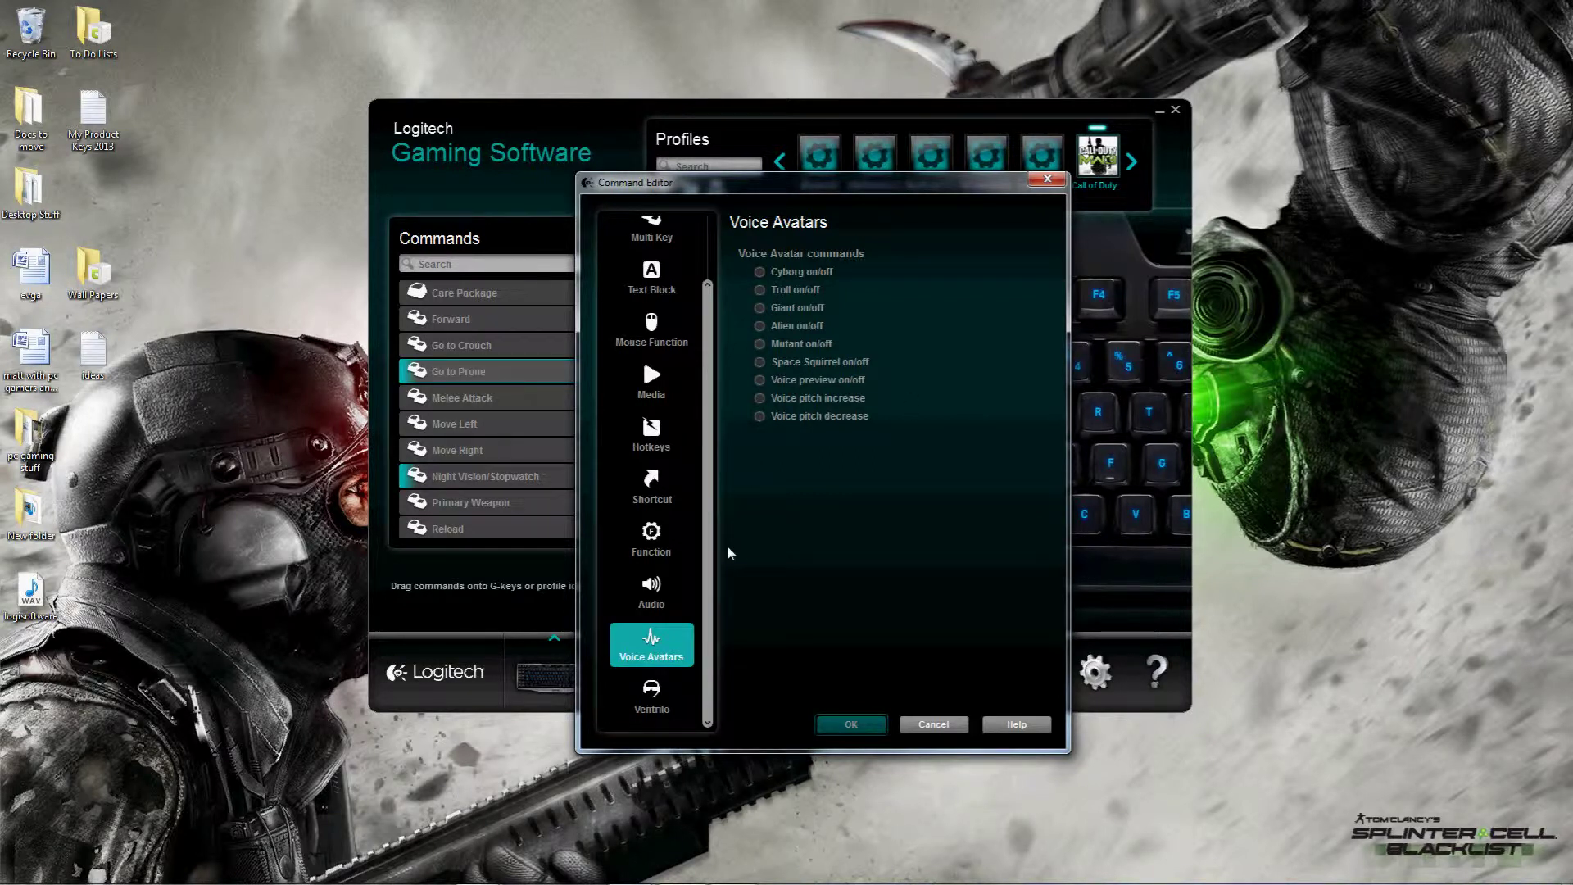
click(760, 287)
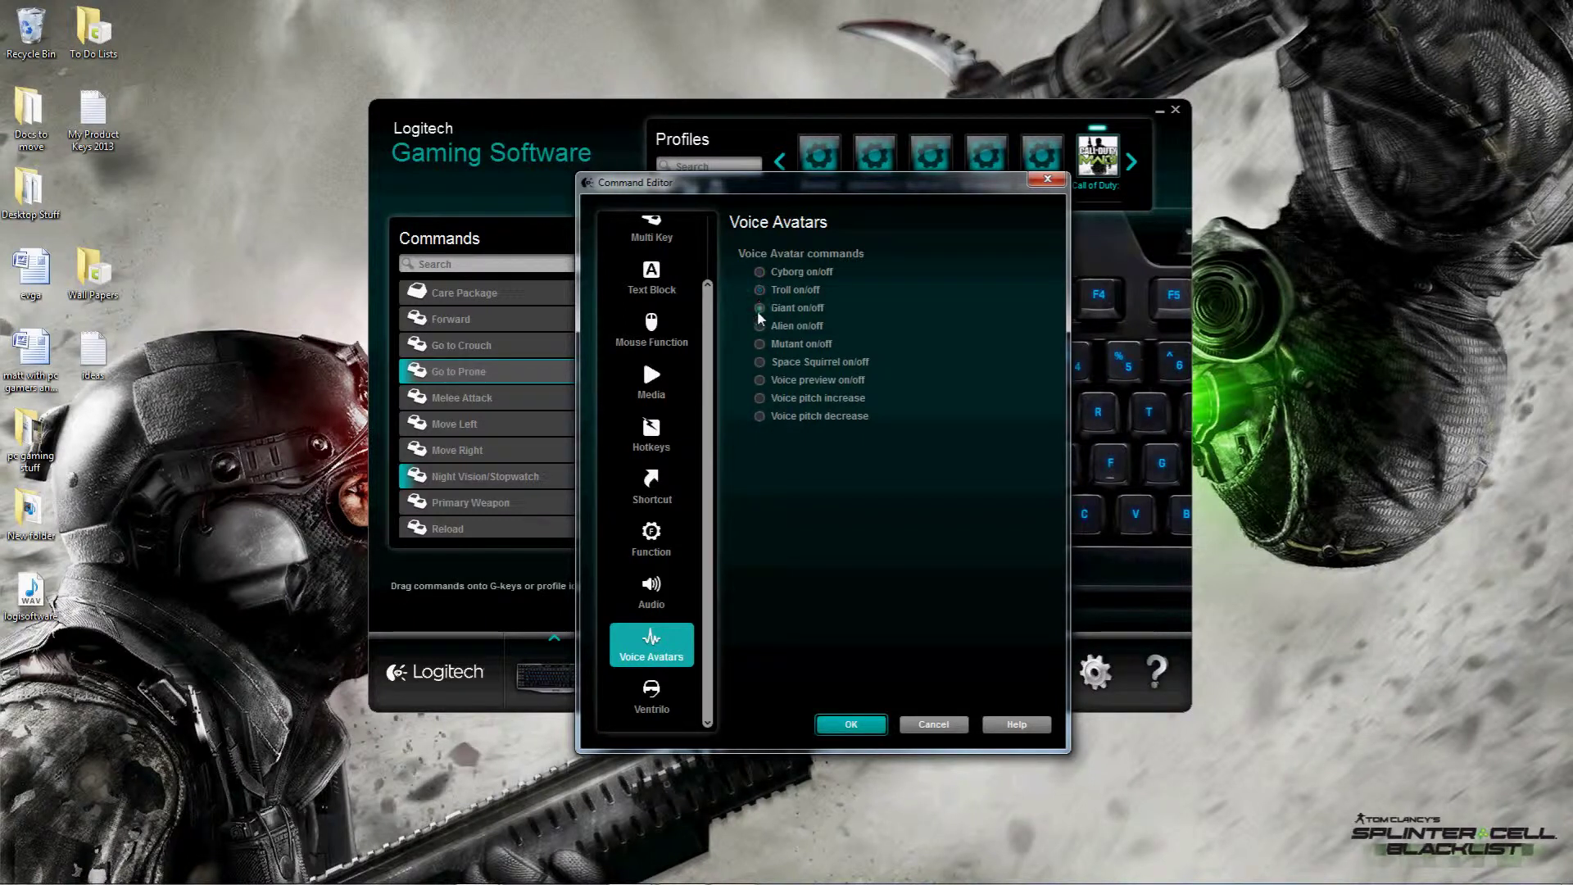
click(765, 345)
click(655, 705)
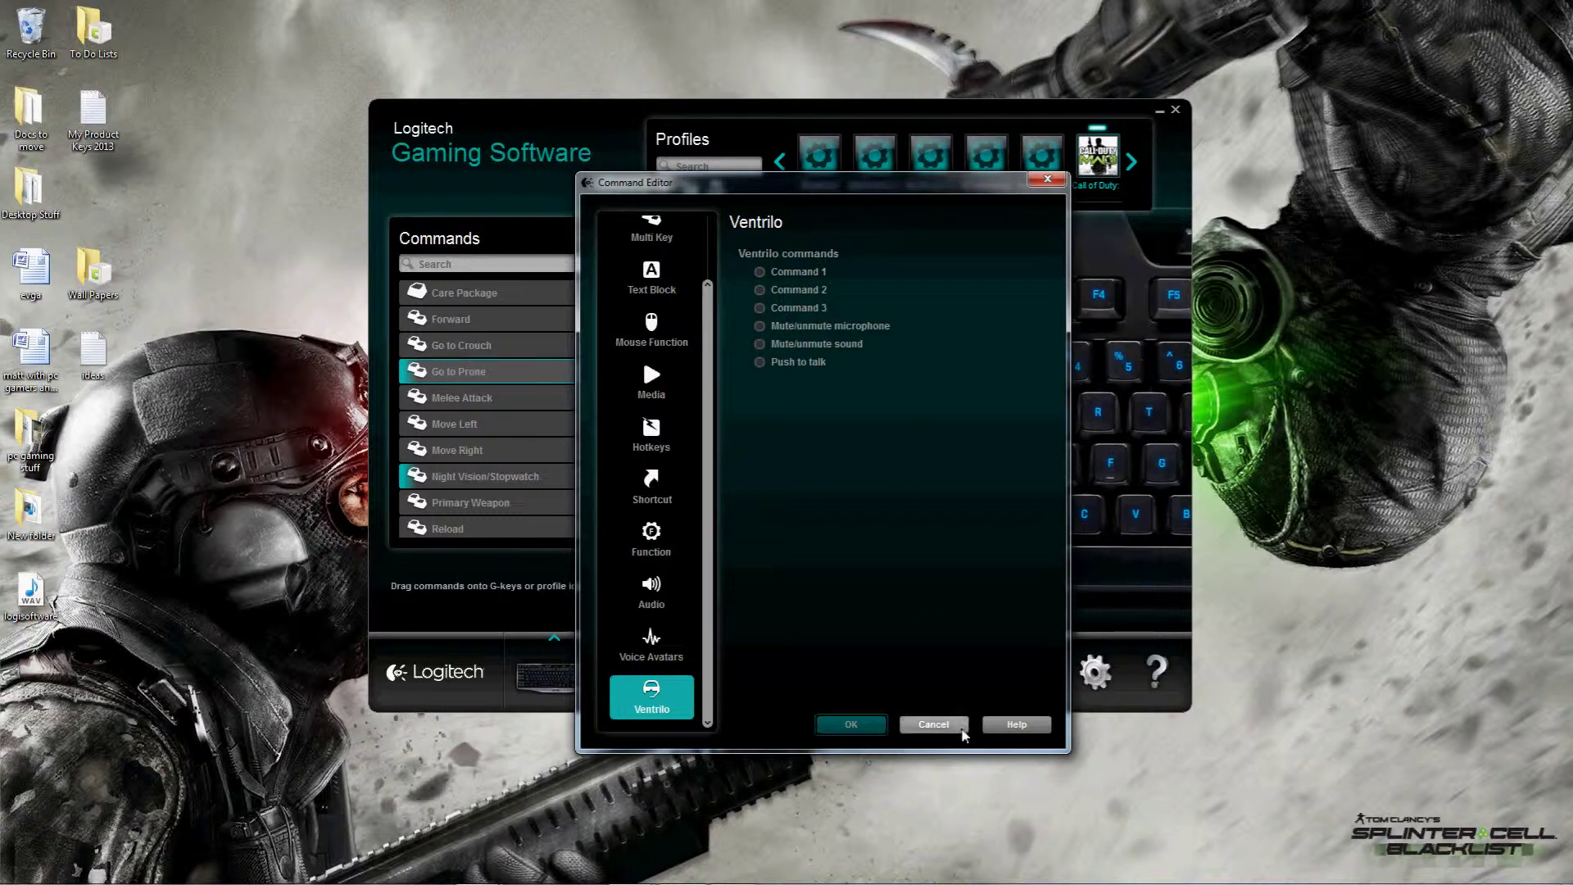
click(942, 730)
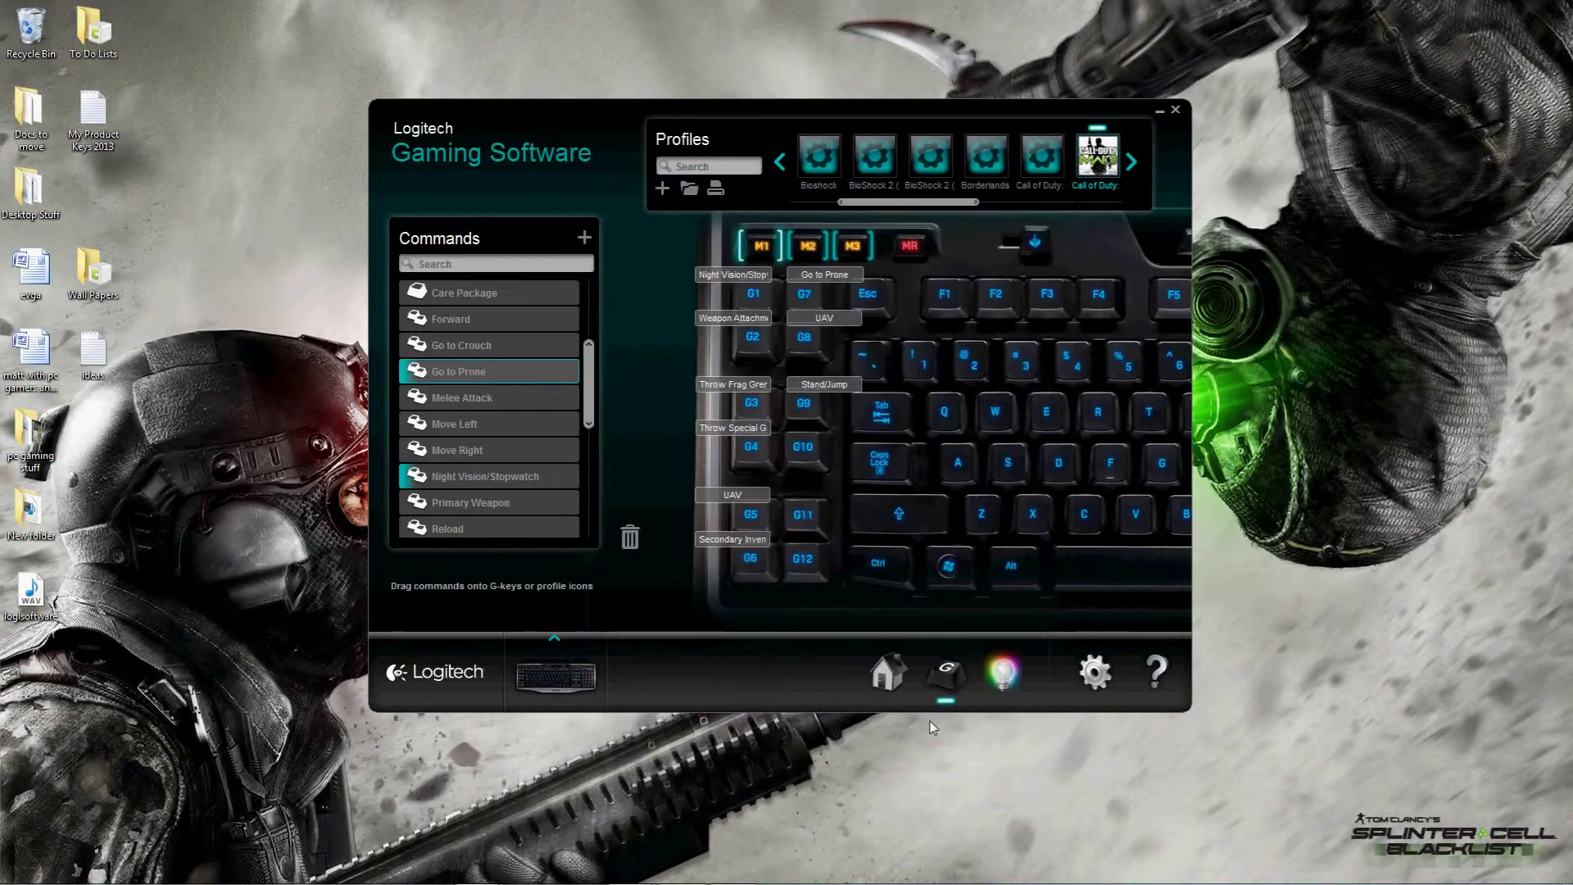
Step: Check the empty M2 bank, return to M1, then bring up the keyboard backlight colour settings
click(809, 247)
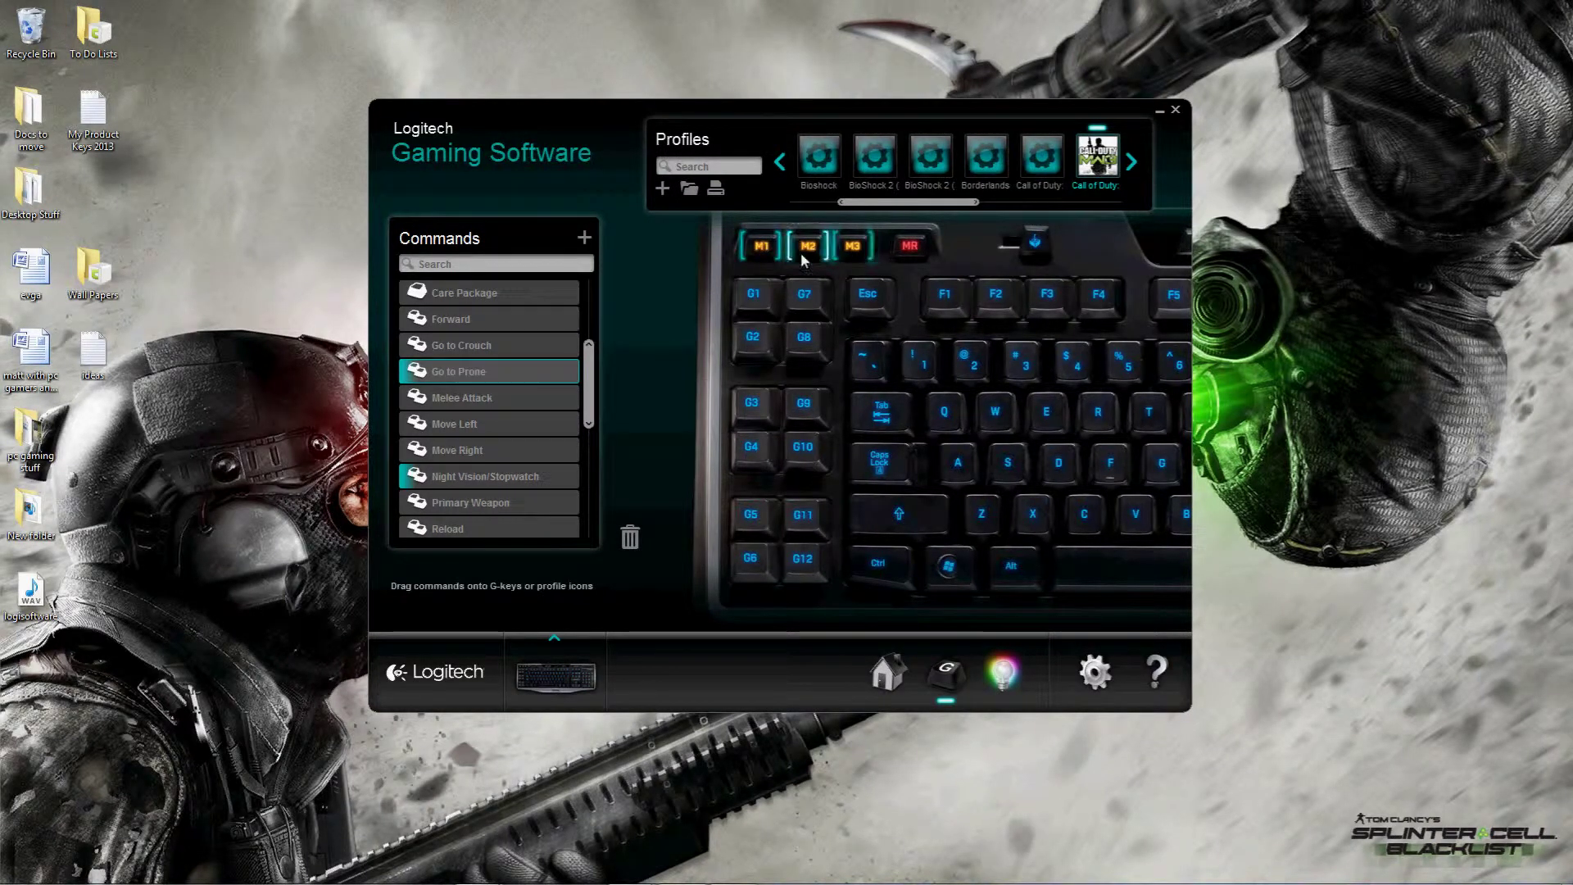
click(761, 249)
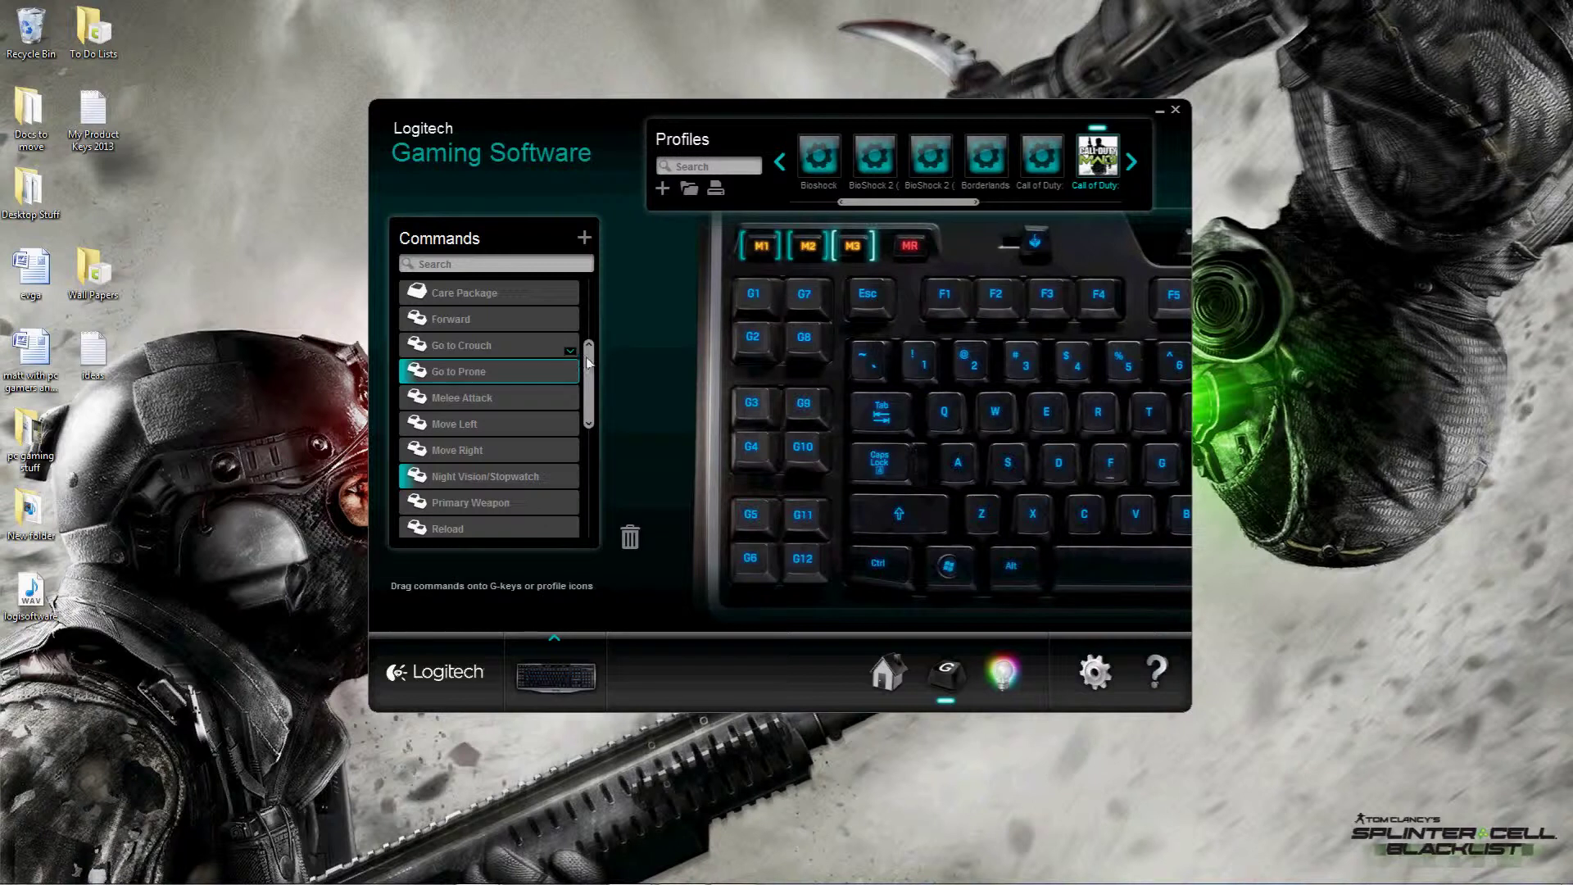
drag(590, 366, 602, 300)
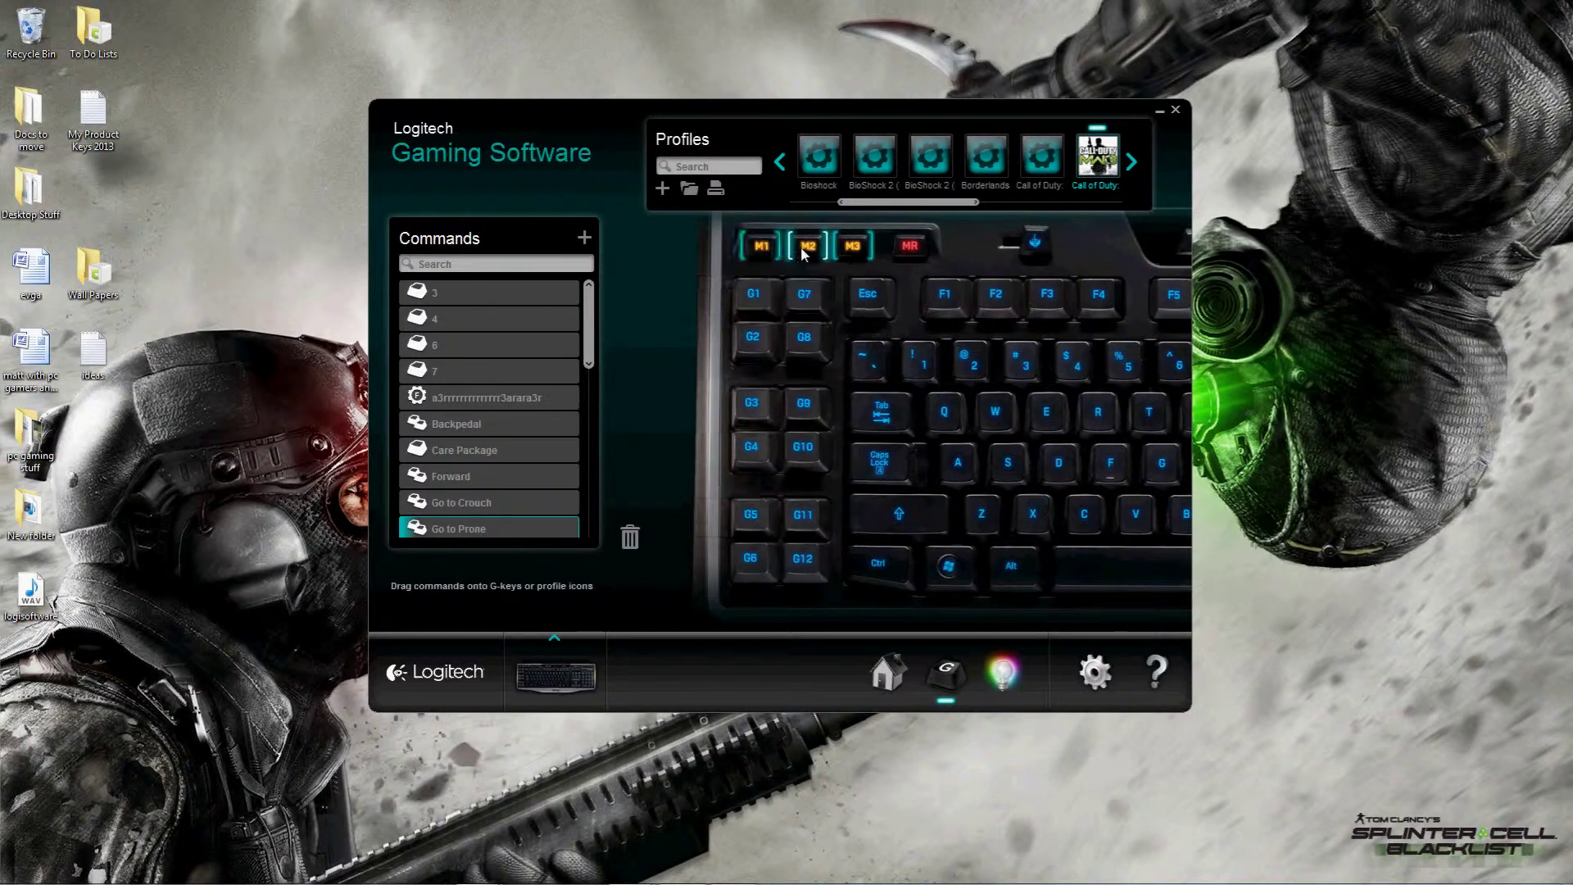
click(1013, 673)
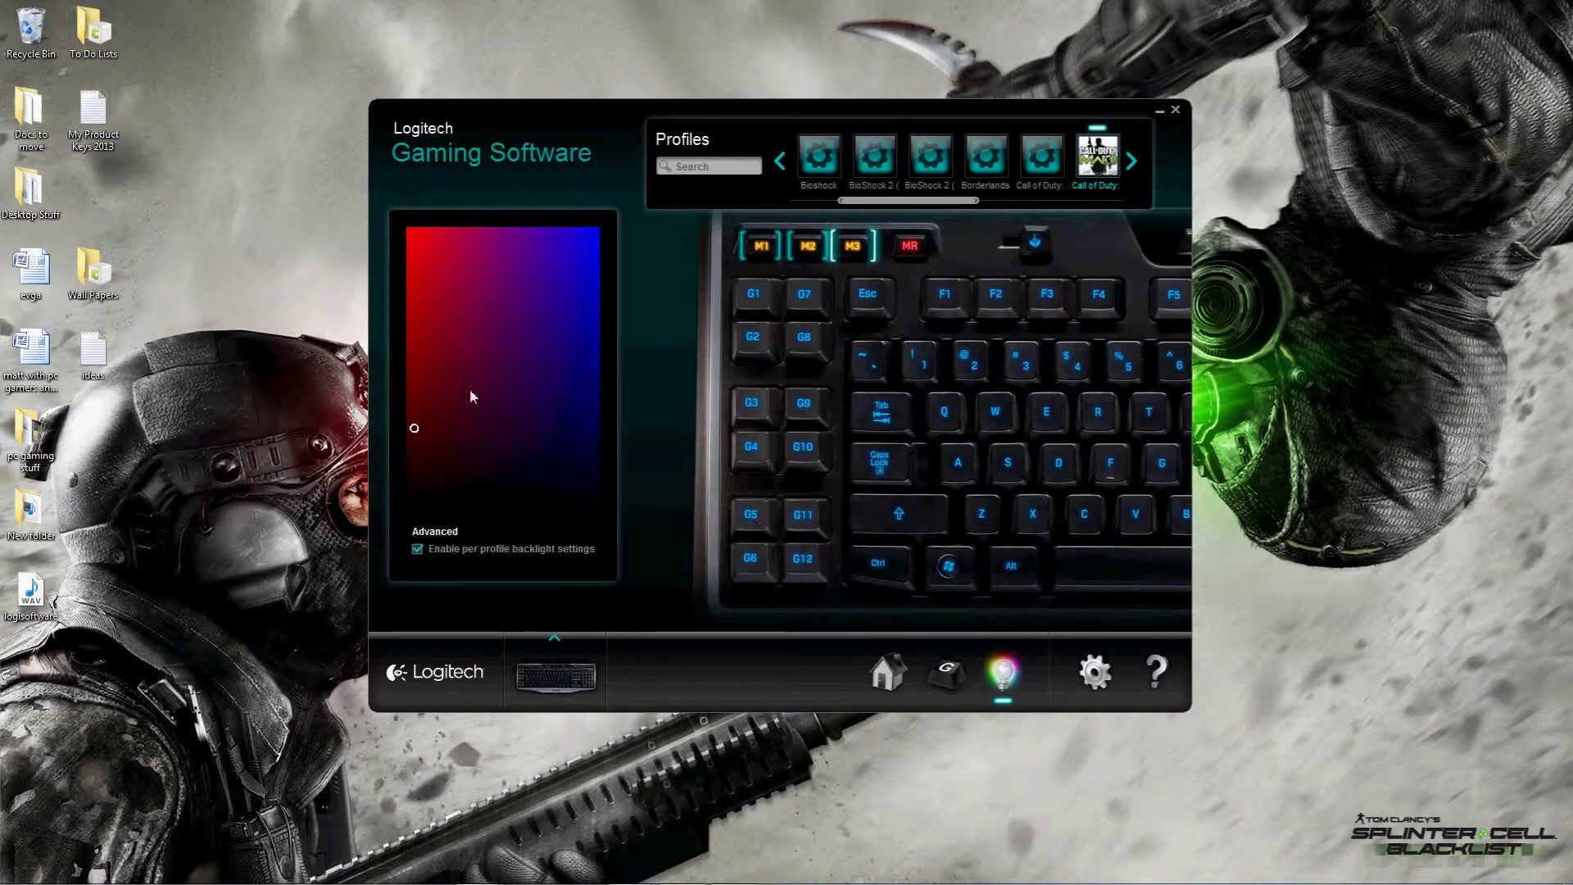
Step: Compare the backlight colours stored for the M1, M2 and M3 banks
click(748, 255)
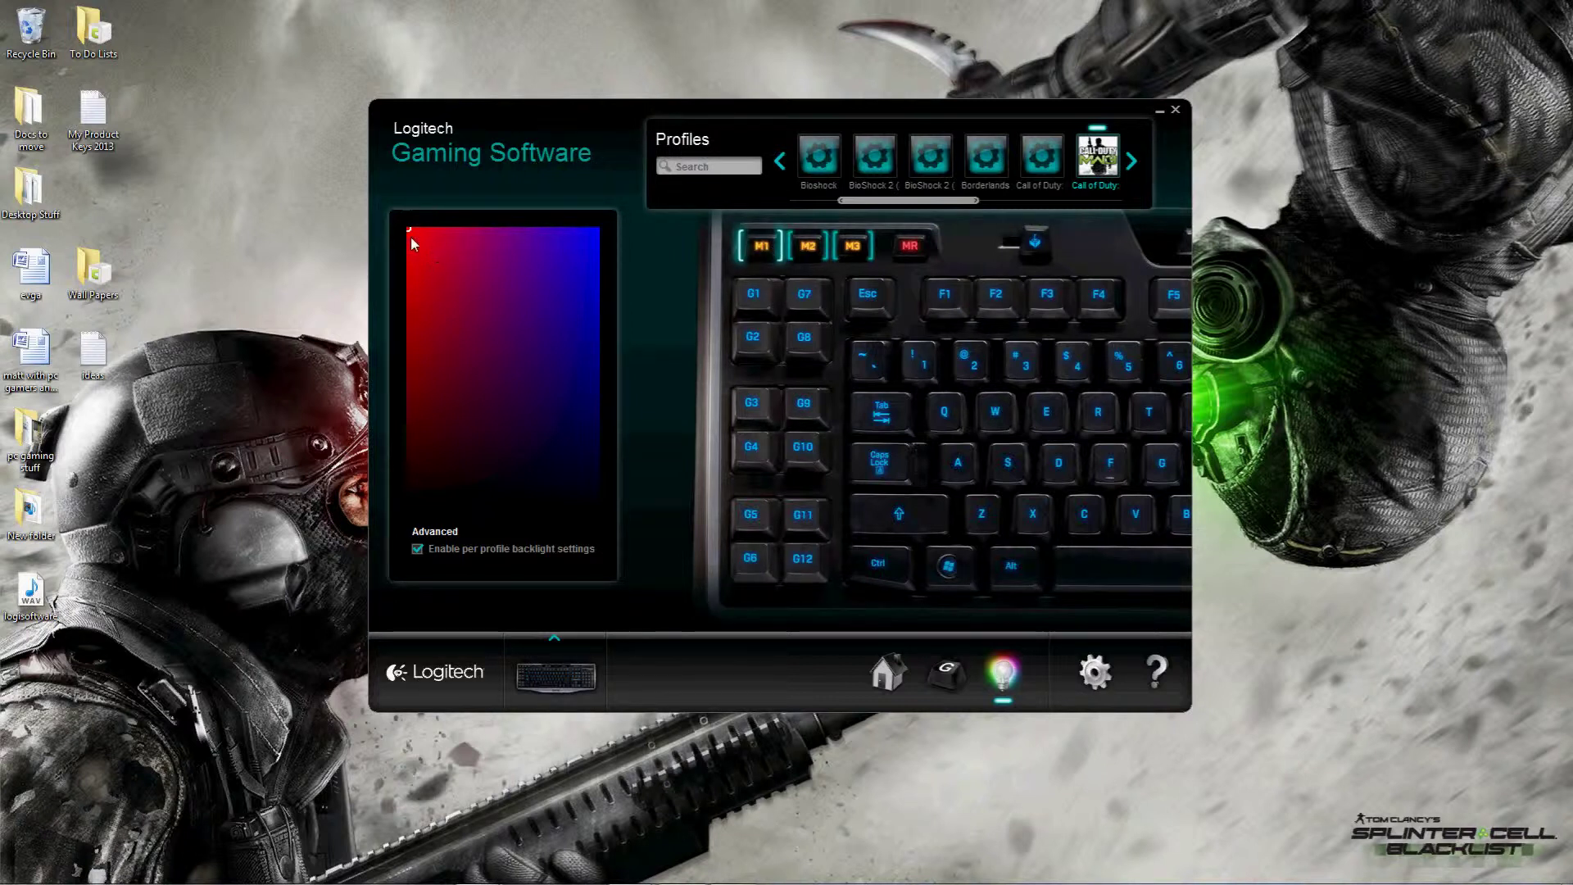
click(813, 249)
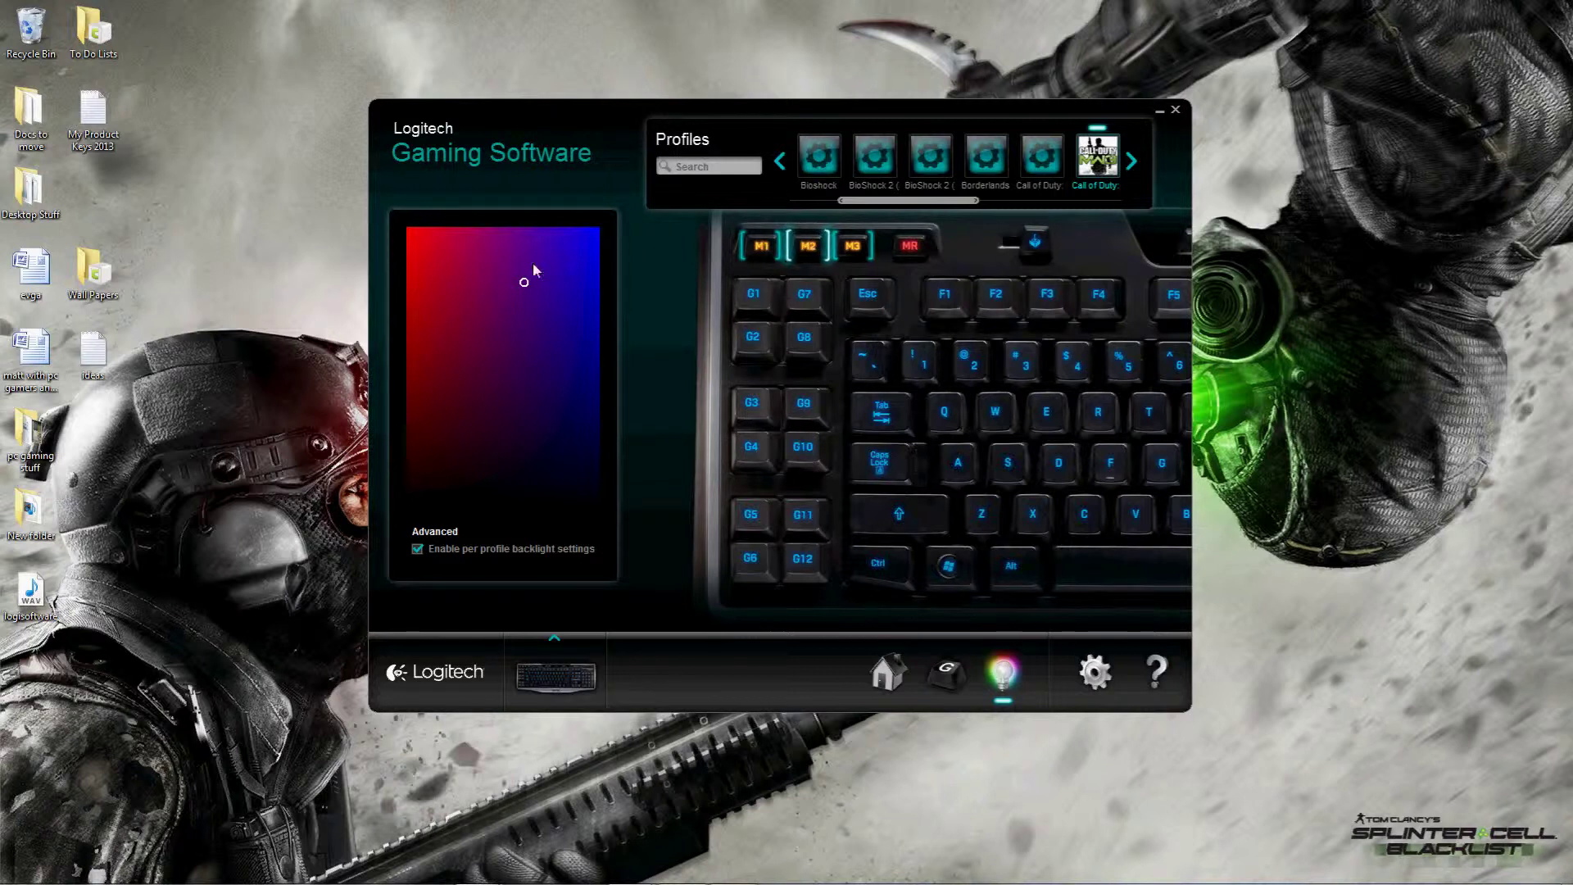
click(854, 245)
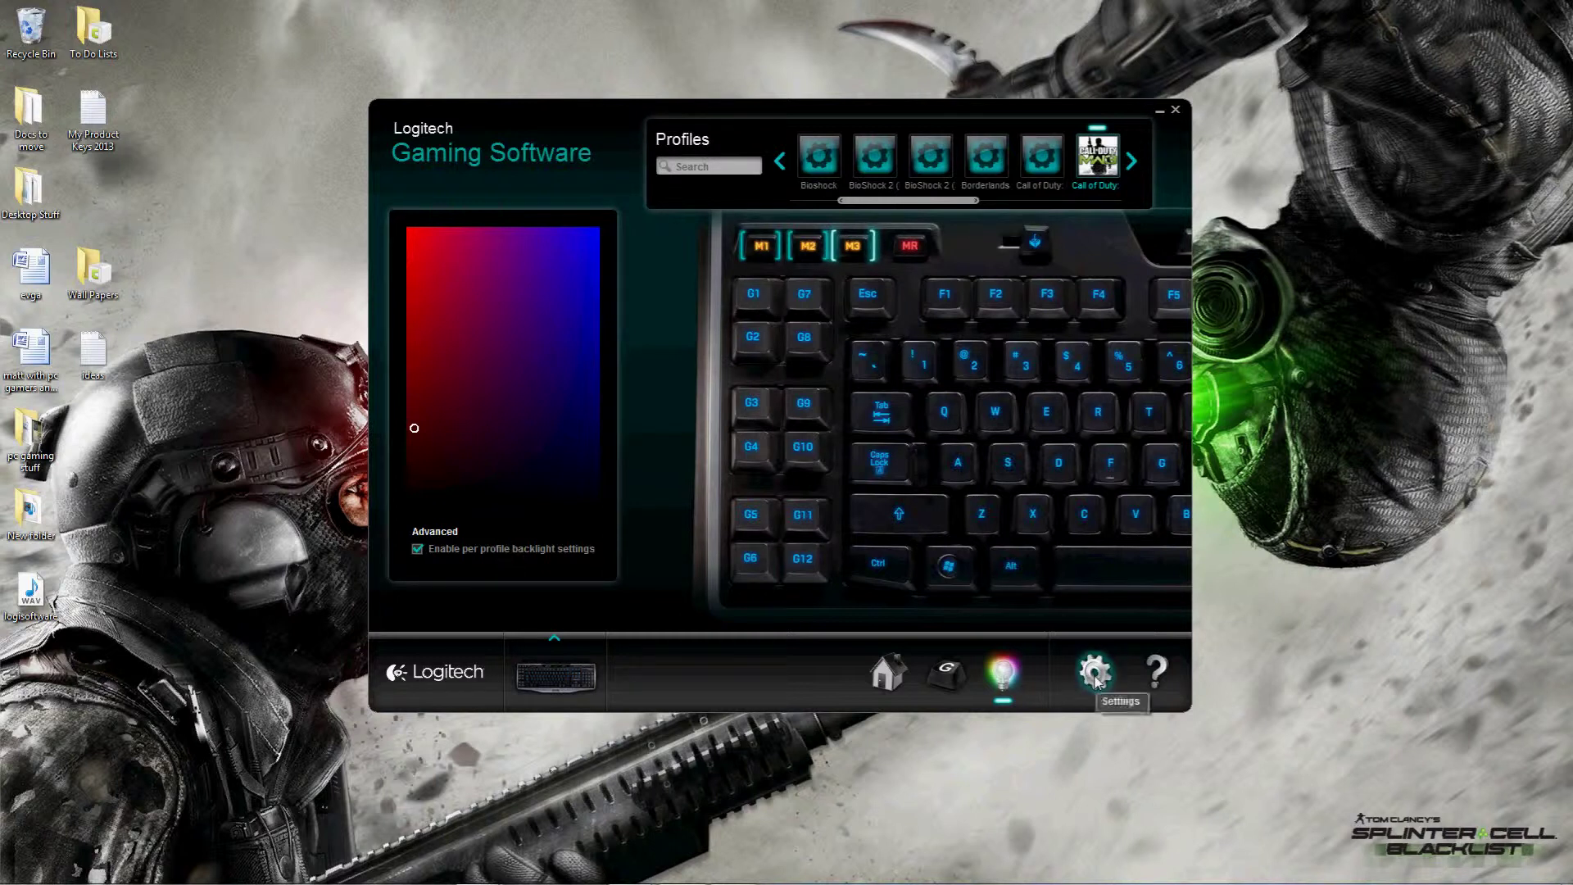
Step: Scroll through the game profiles, try the empty profile search, and return to G-key assignments
click(781, 165)
click(781, 164)
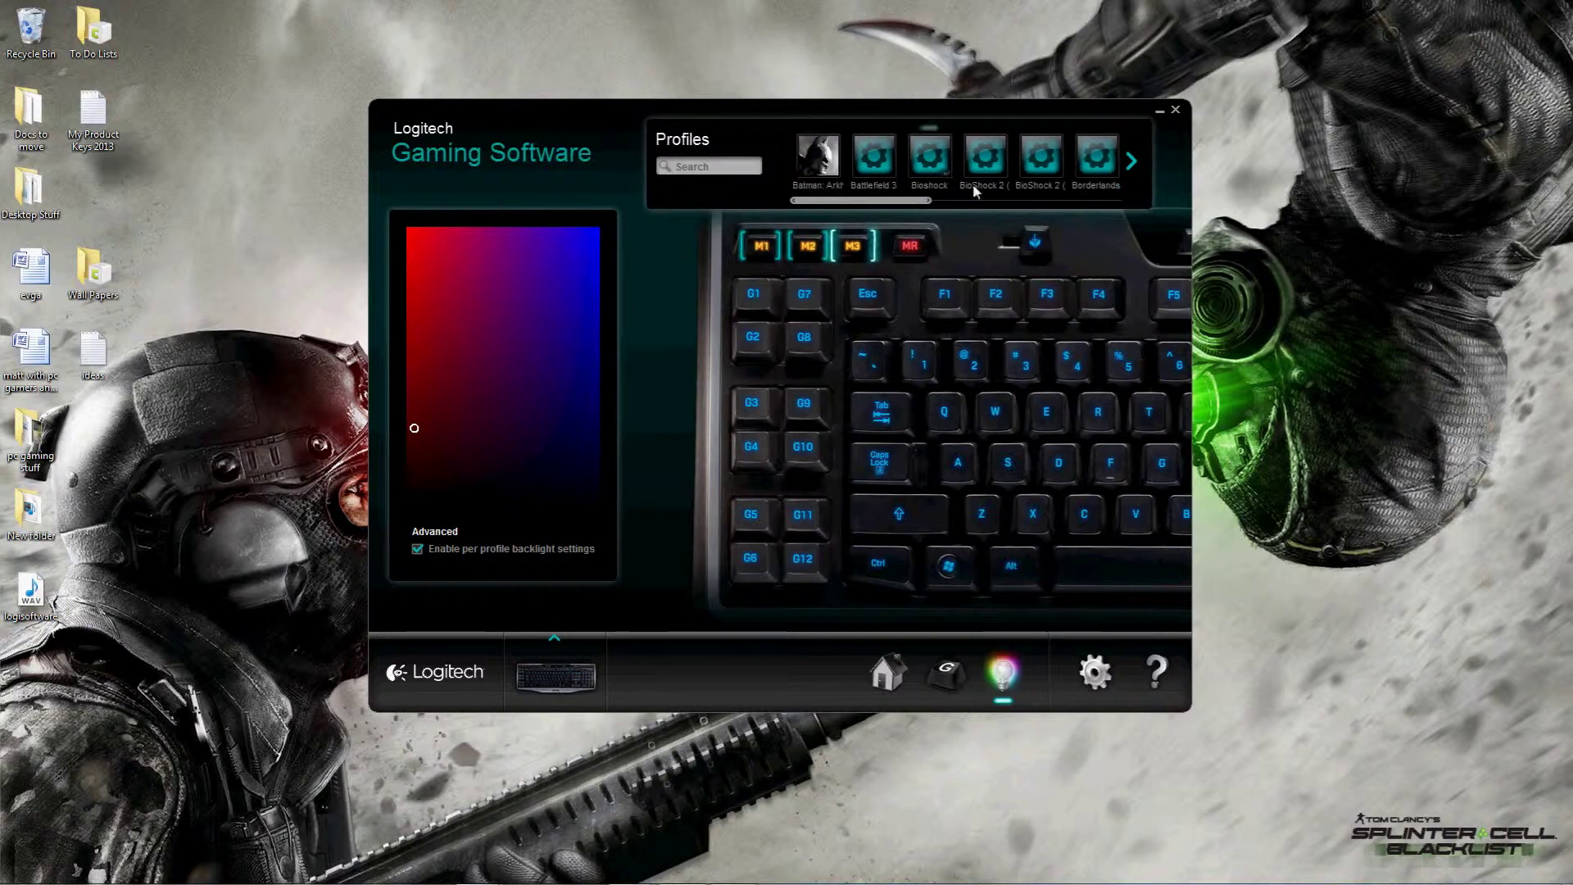
click(1134, 168)
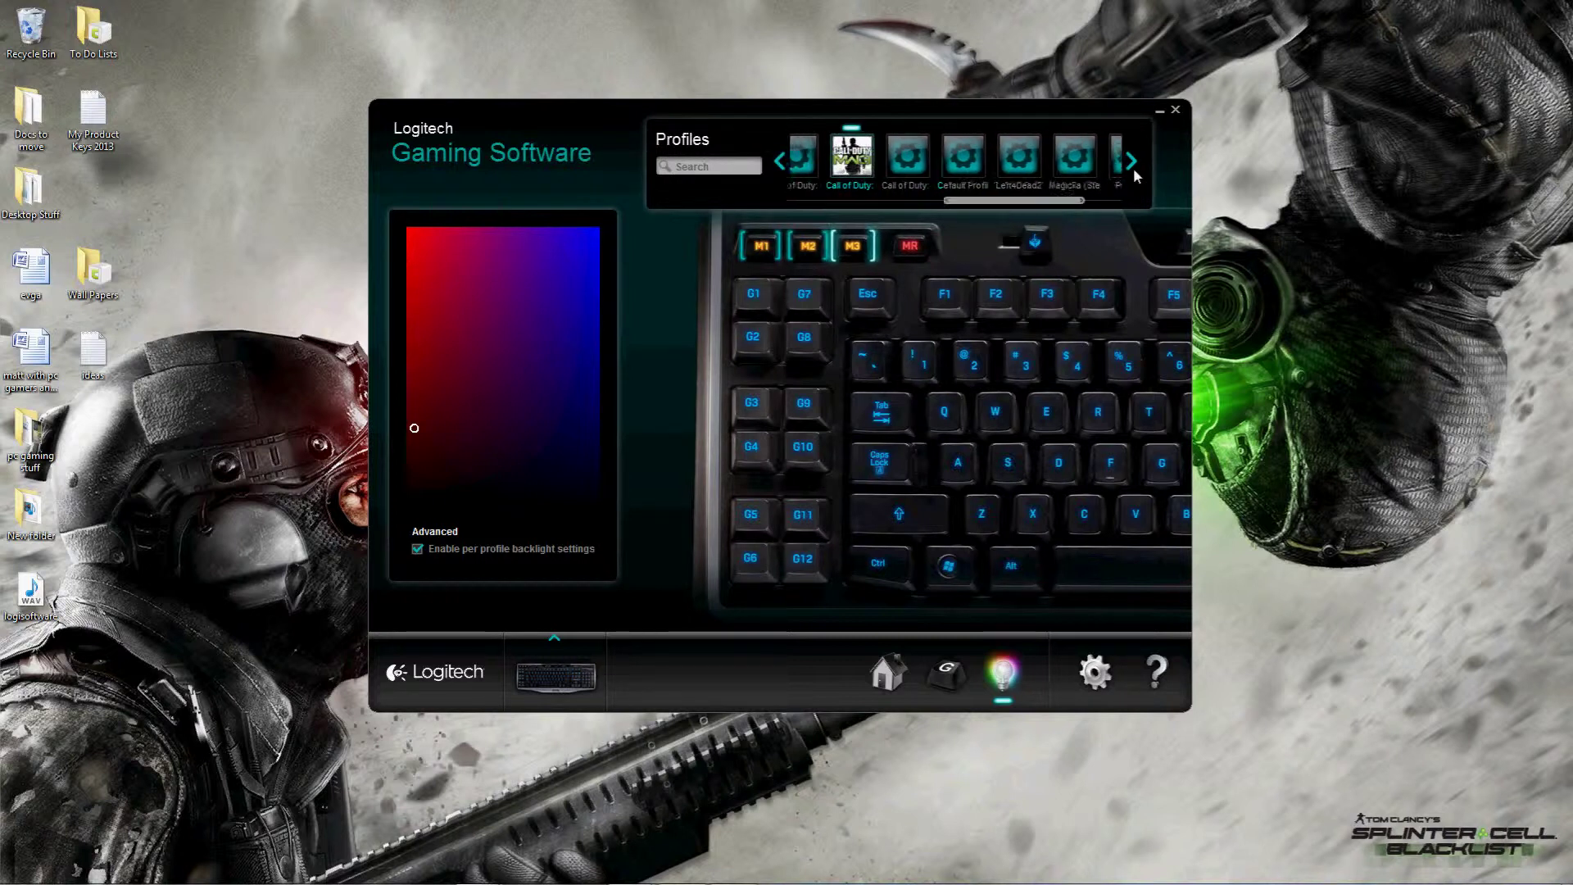
click(665, 168)
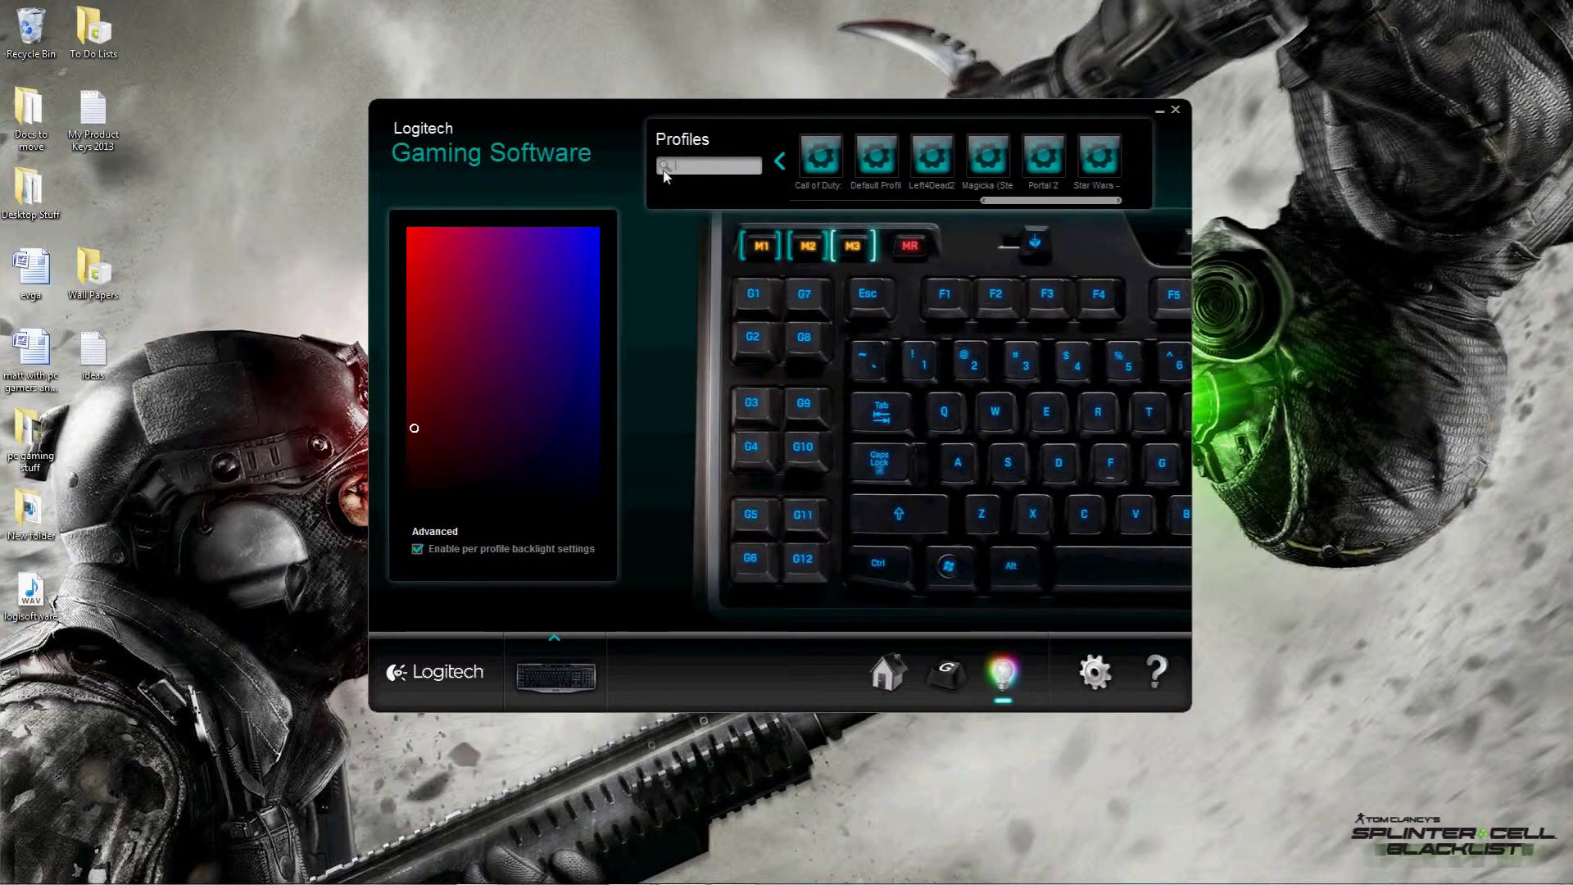
click(678, 191)
click(946, 674)
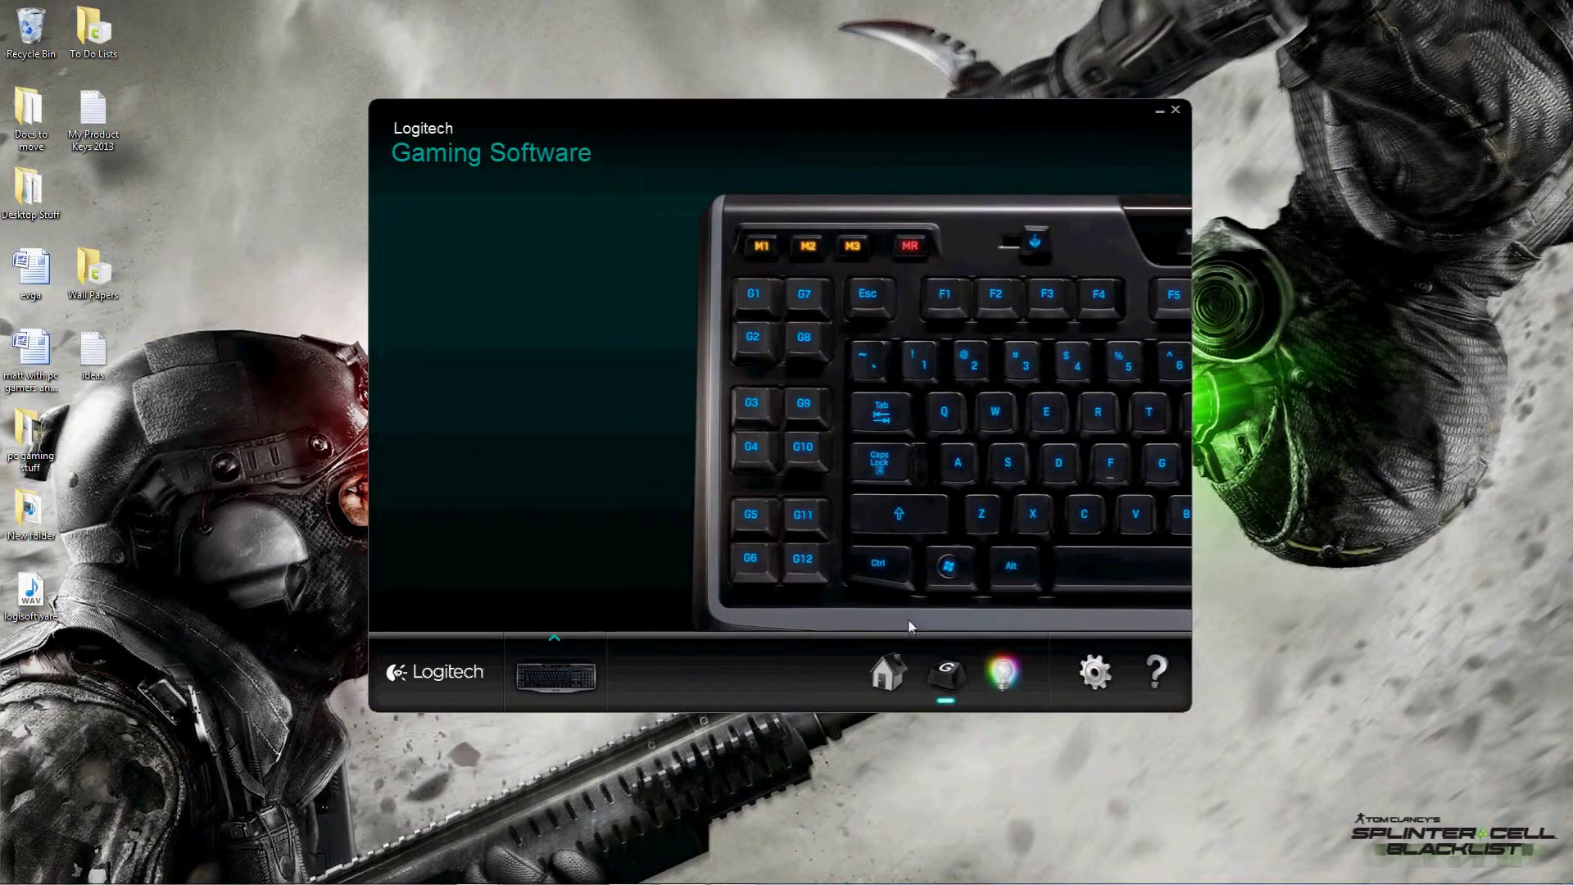
Step: Start a new profile and reposition the New Profile form
click(662, 189)
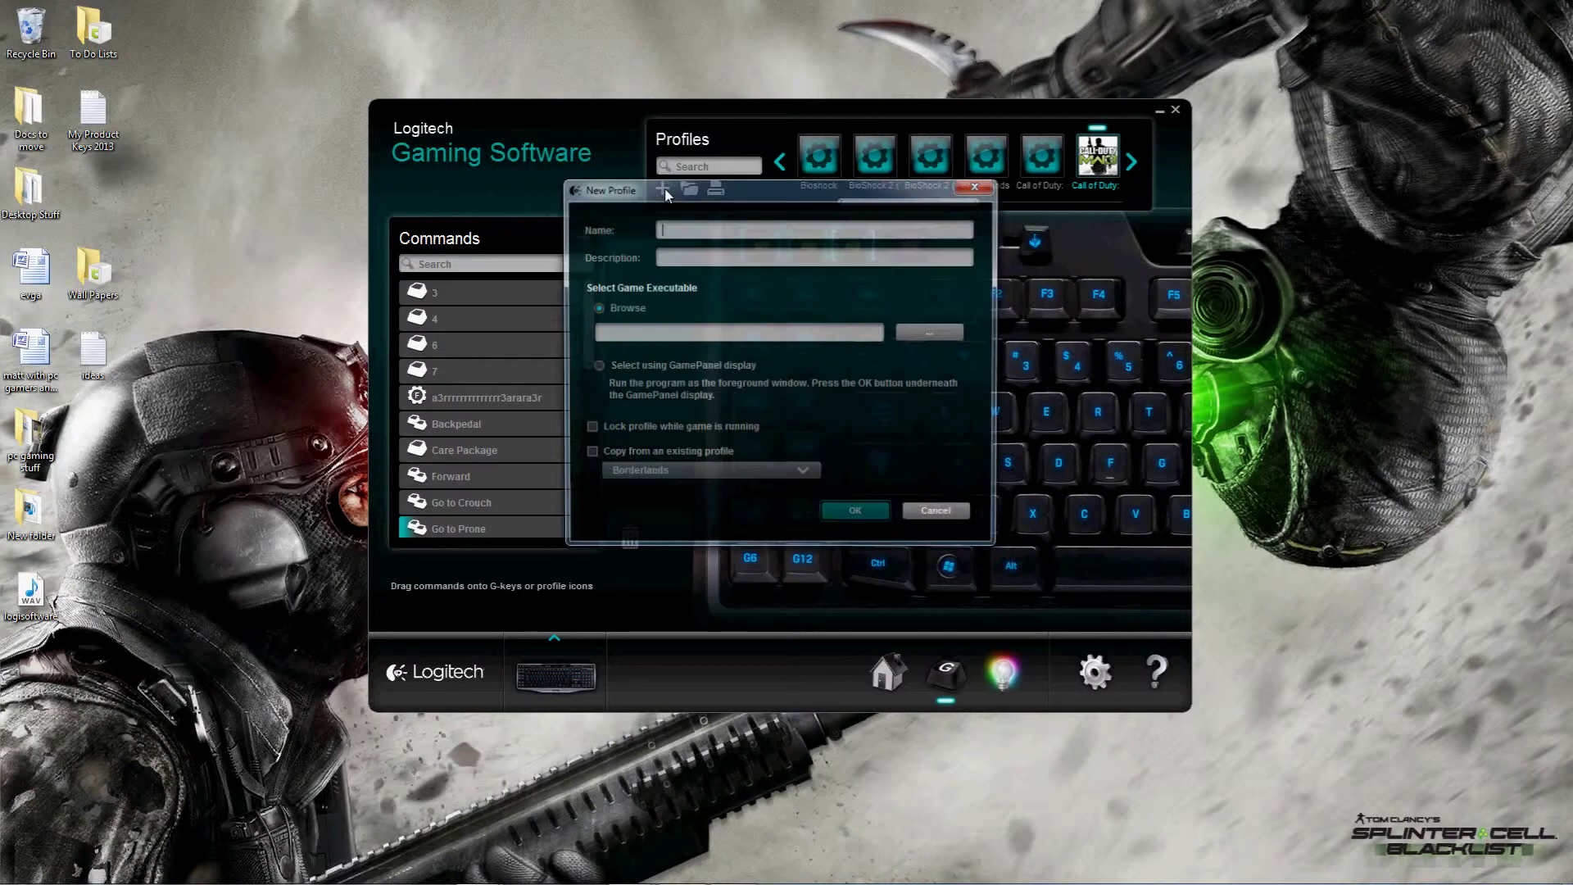
drag(710, 189, 800, 123)
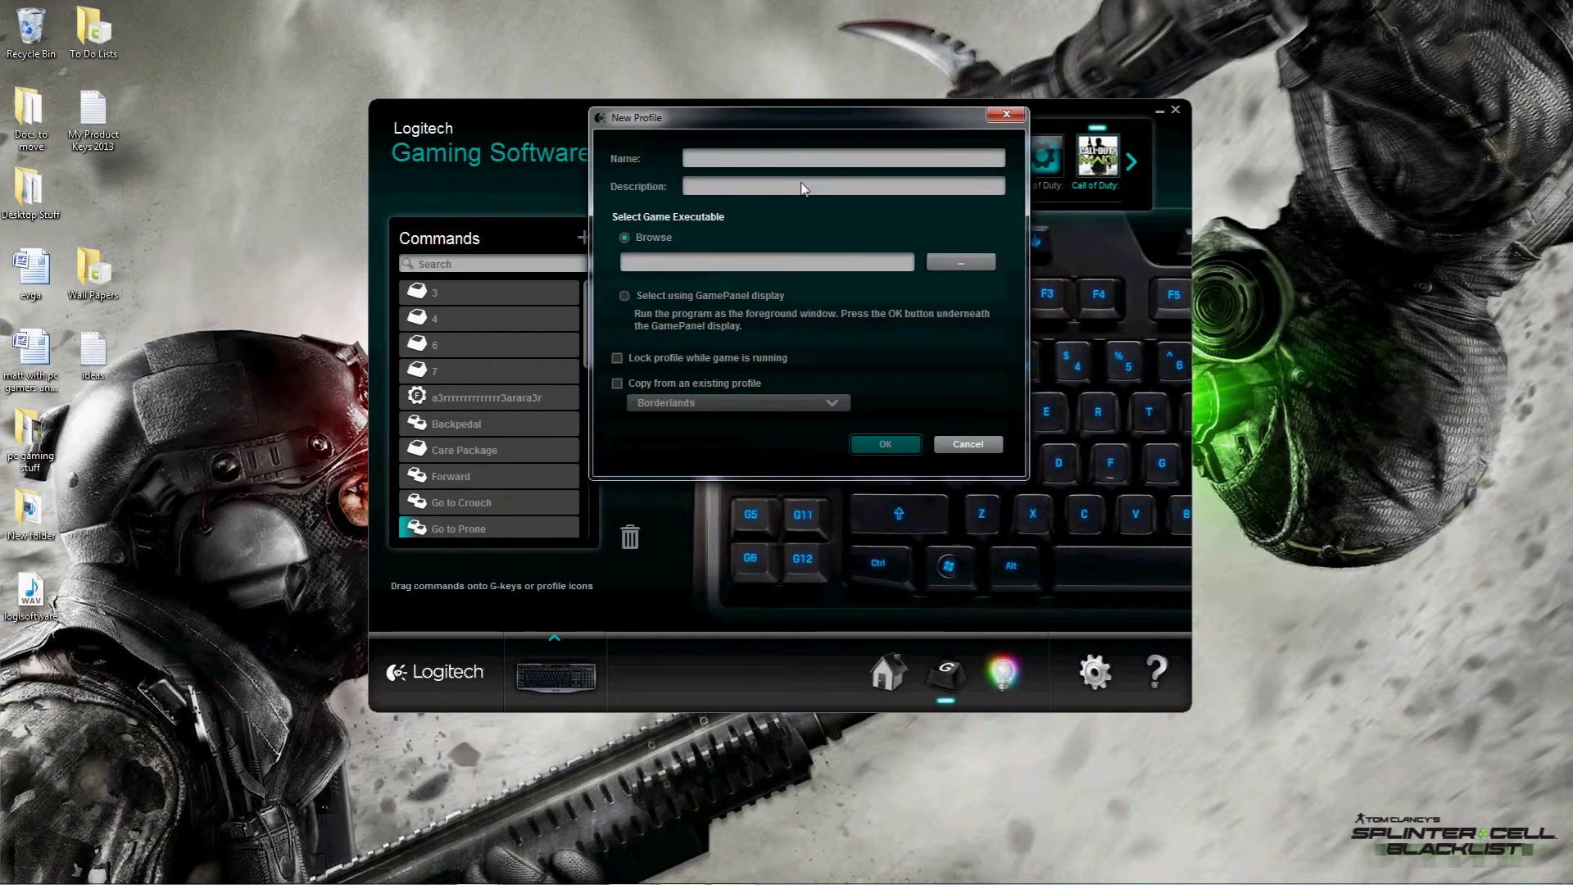
click(809, 161)
drag(705, 115, 822, 41)
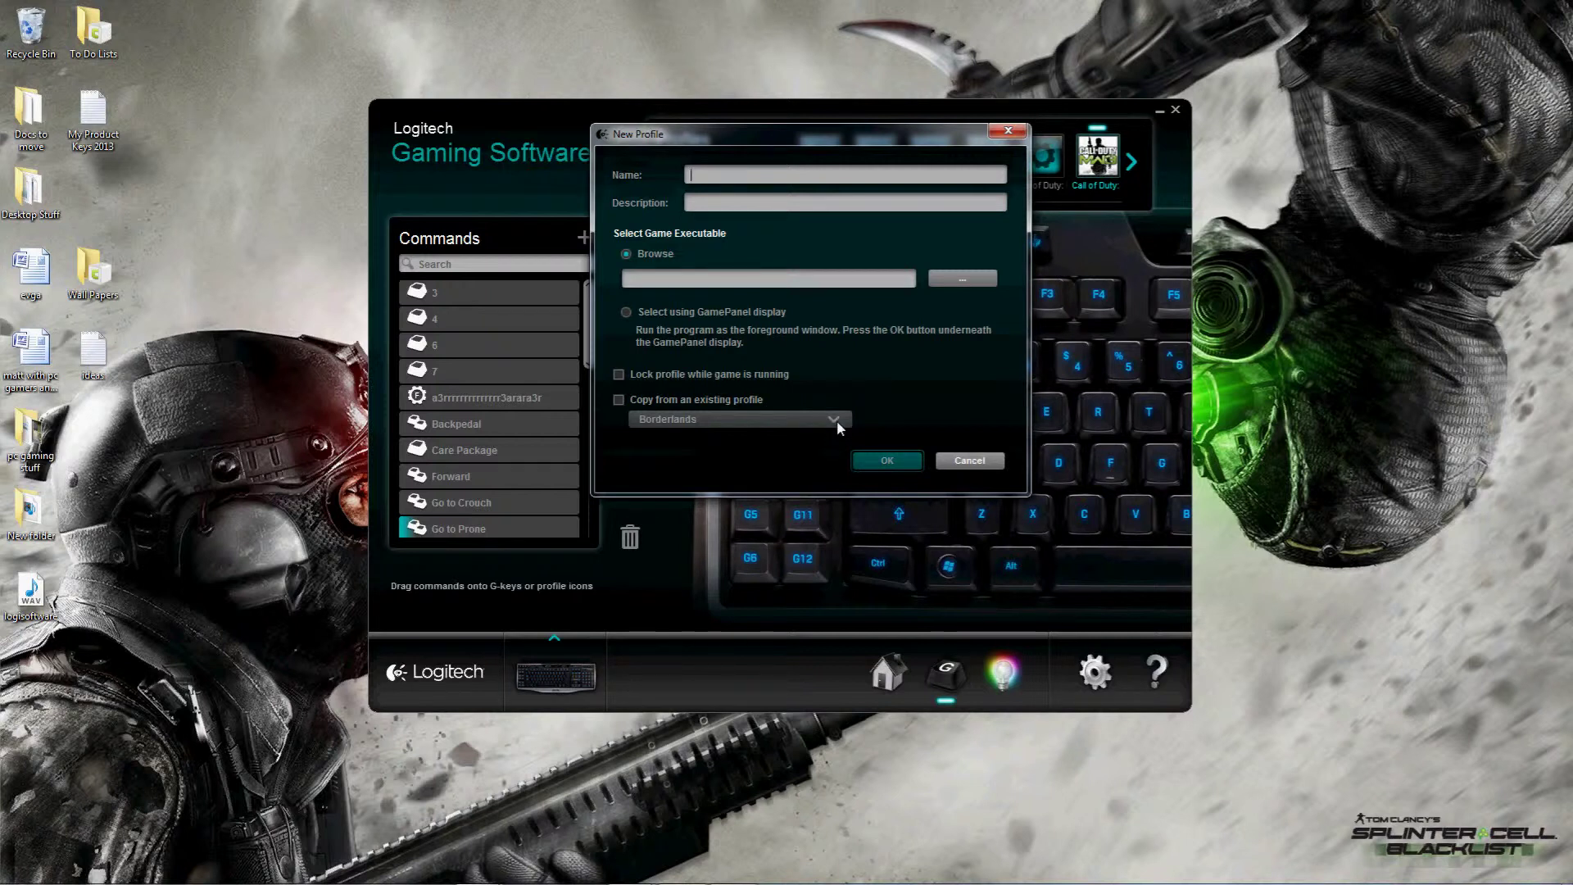
Step: Set the new profile to copy from Borderlands, then cancel it
click(620, 396)
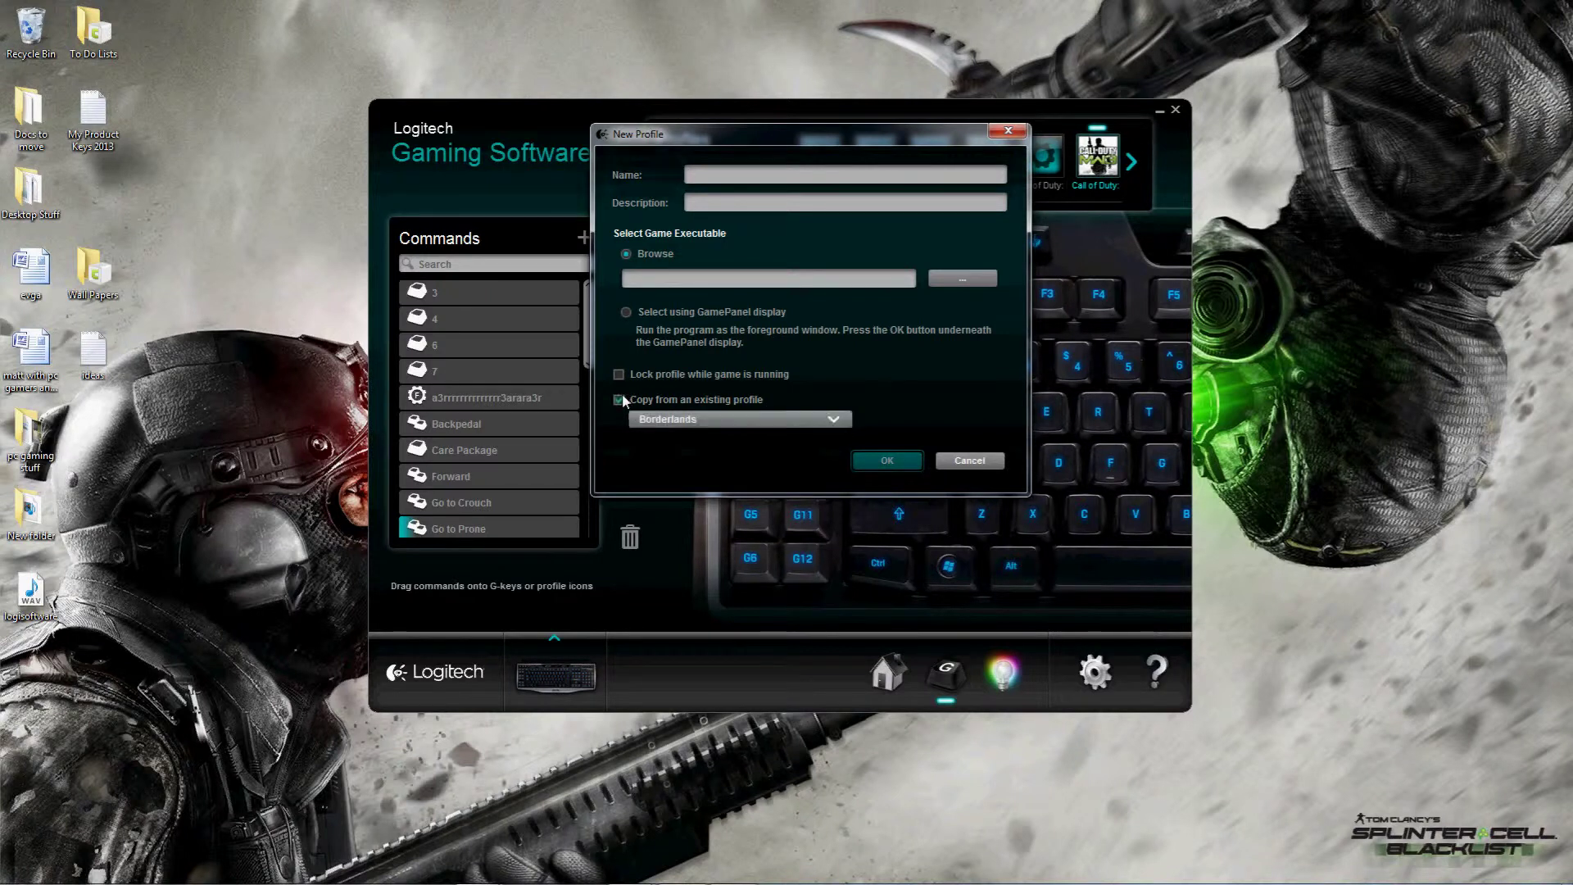
click(749, 423)
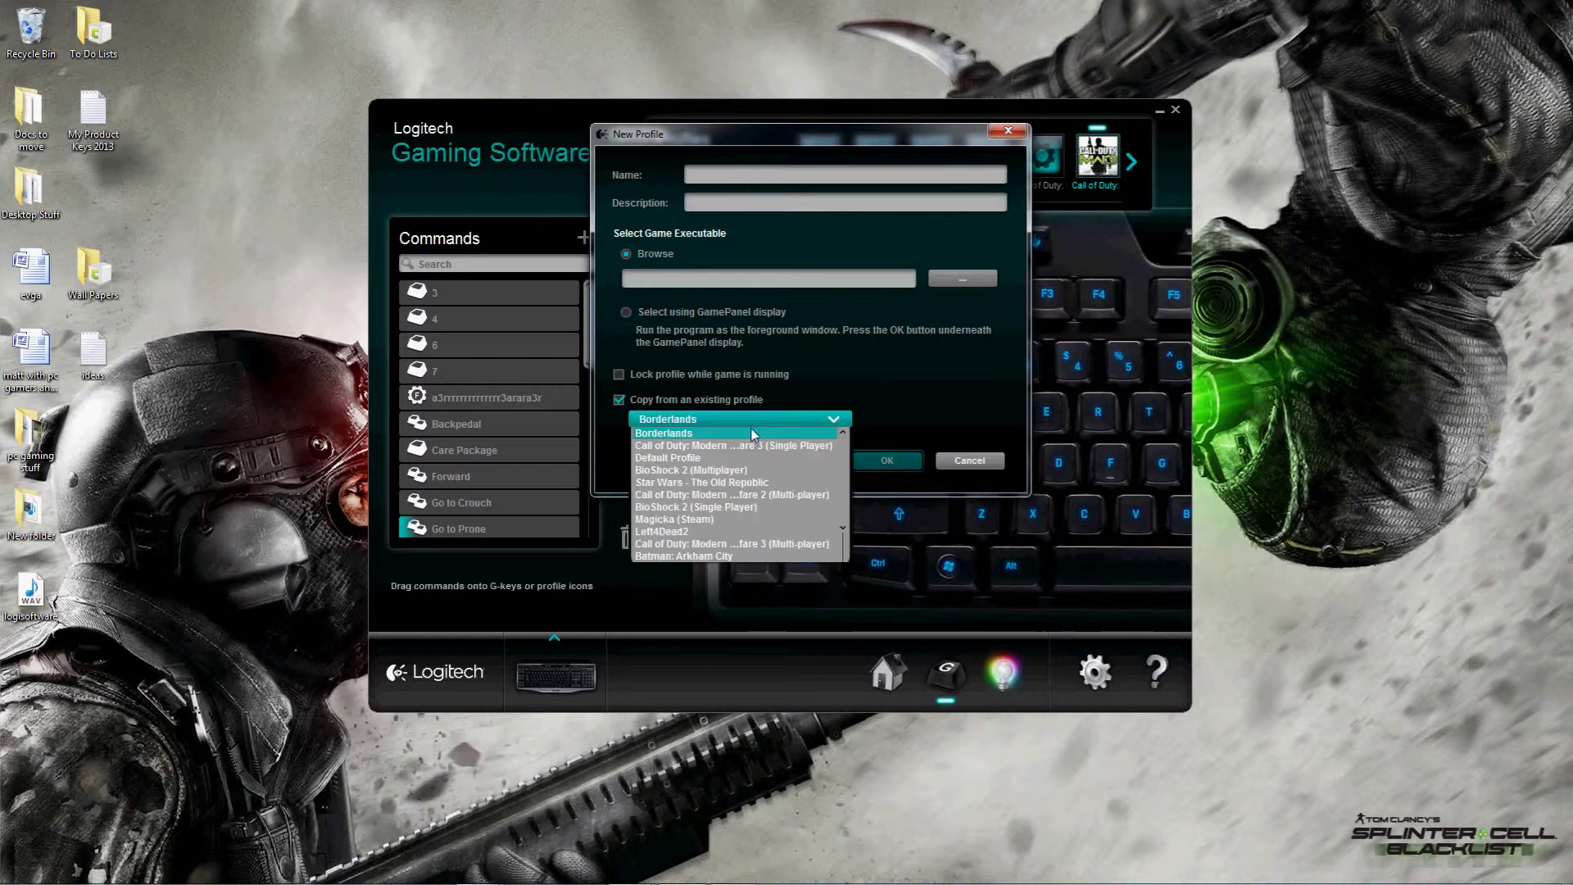
click(752, 432)
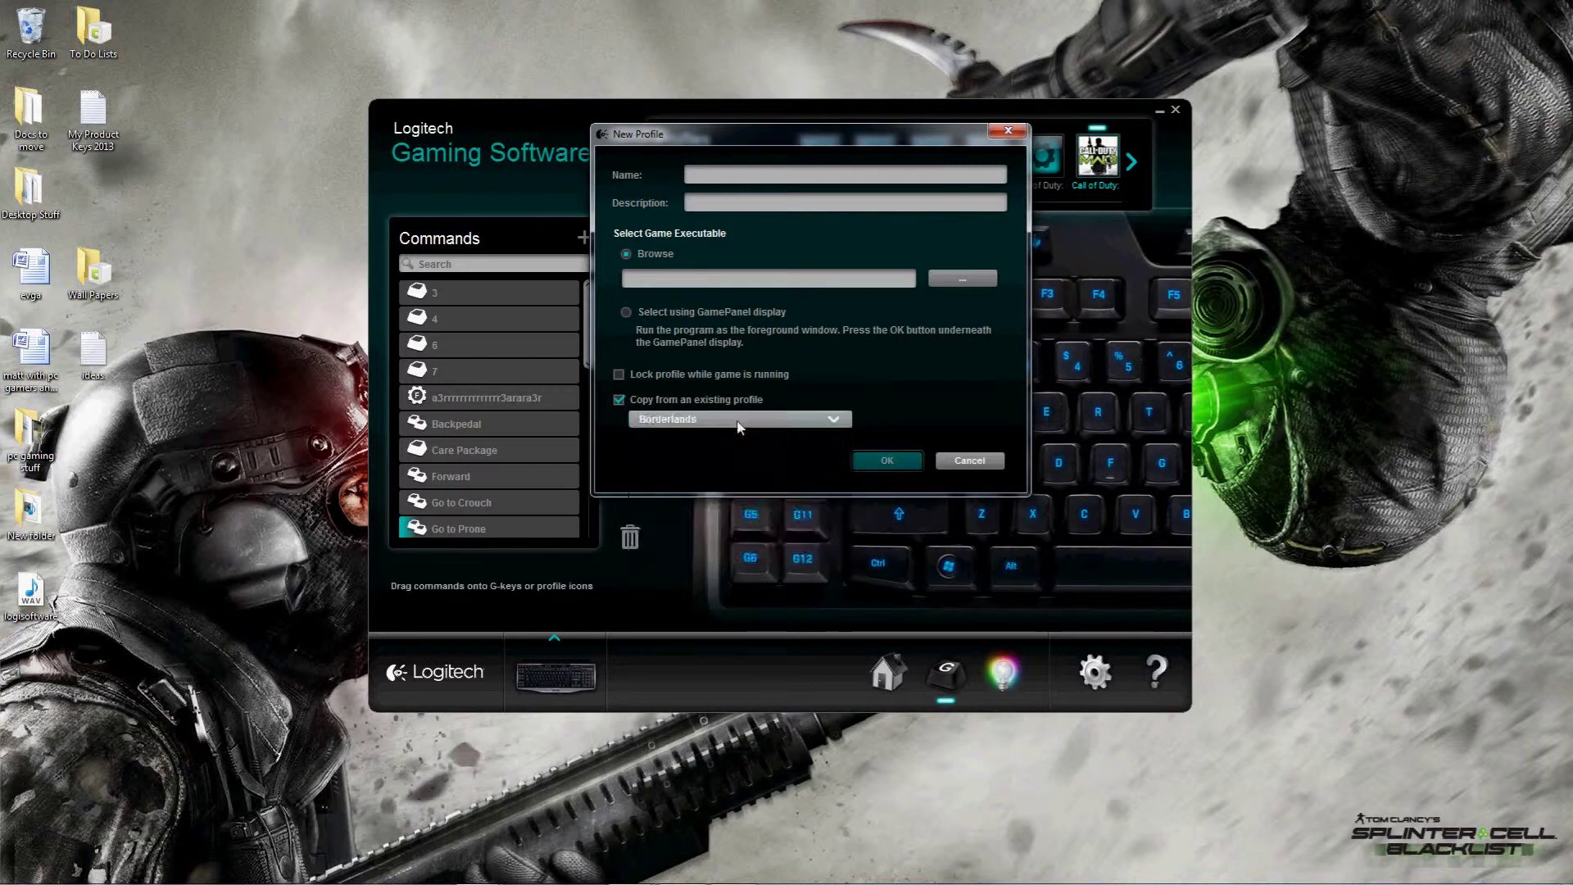
click(752, 179)
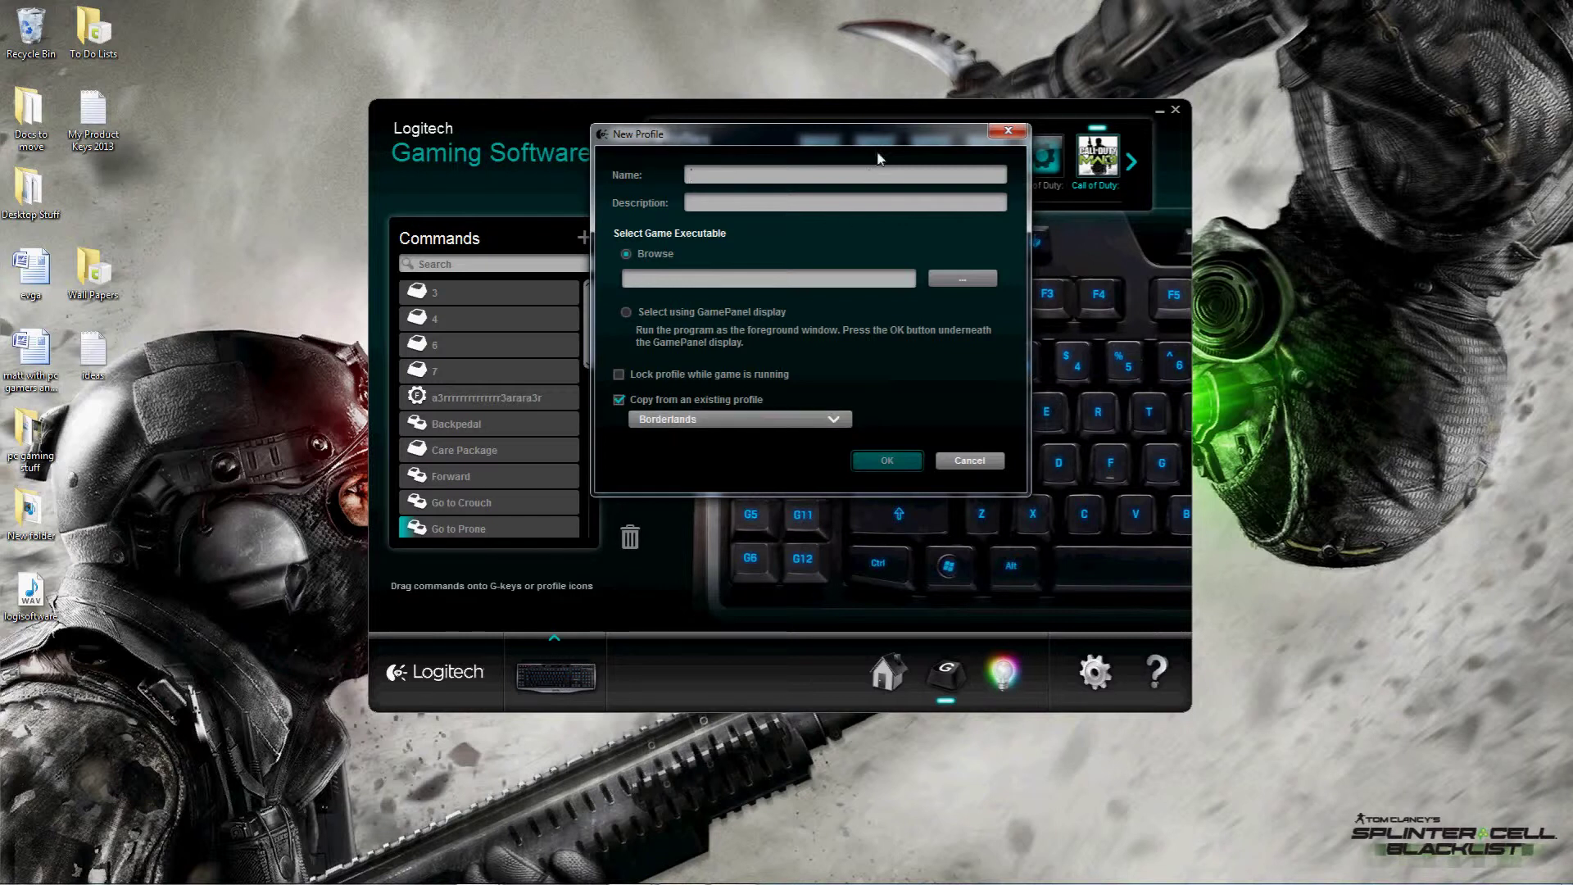
drag(897, 137, 908, 191)
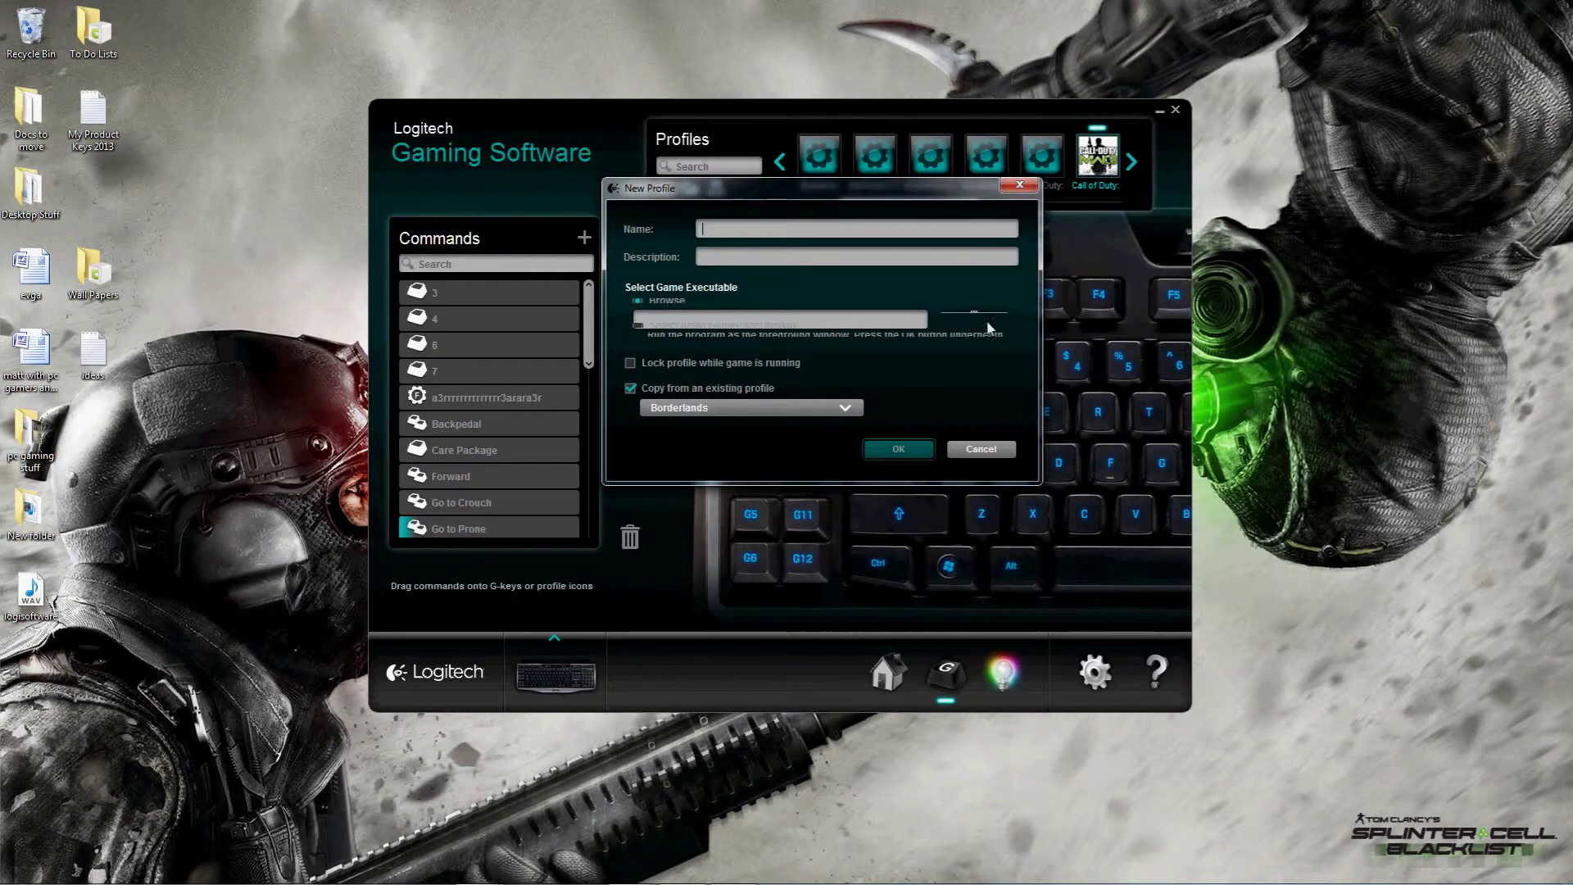
click(986, 448)
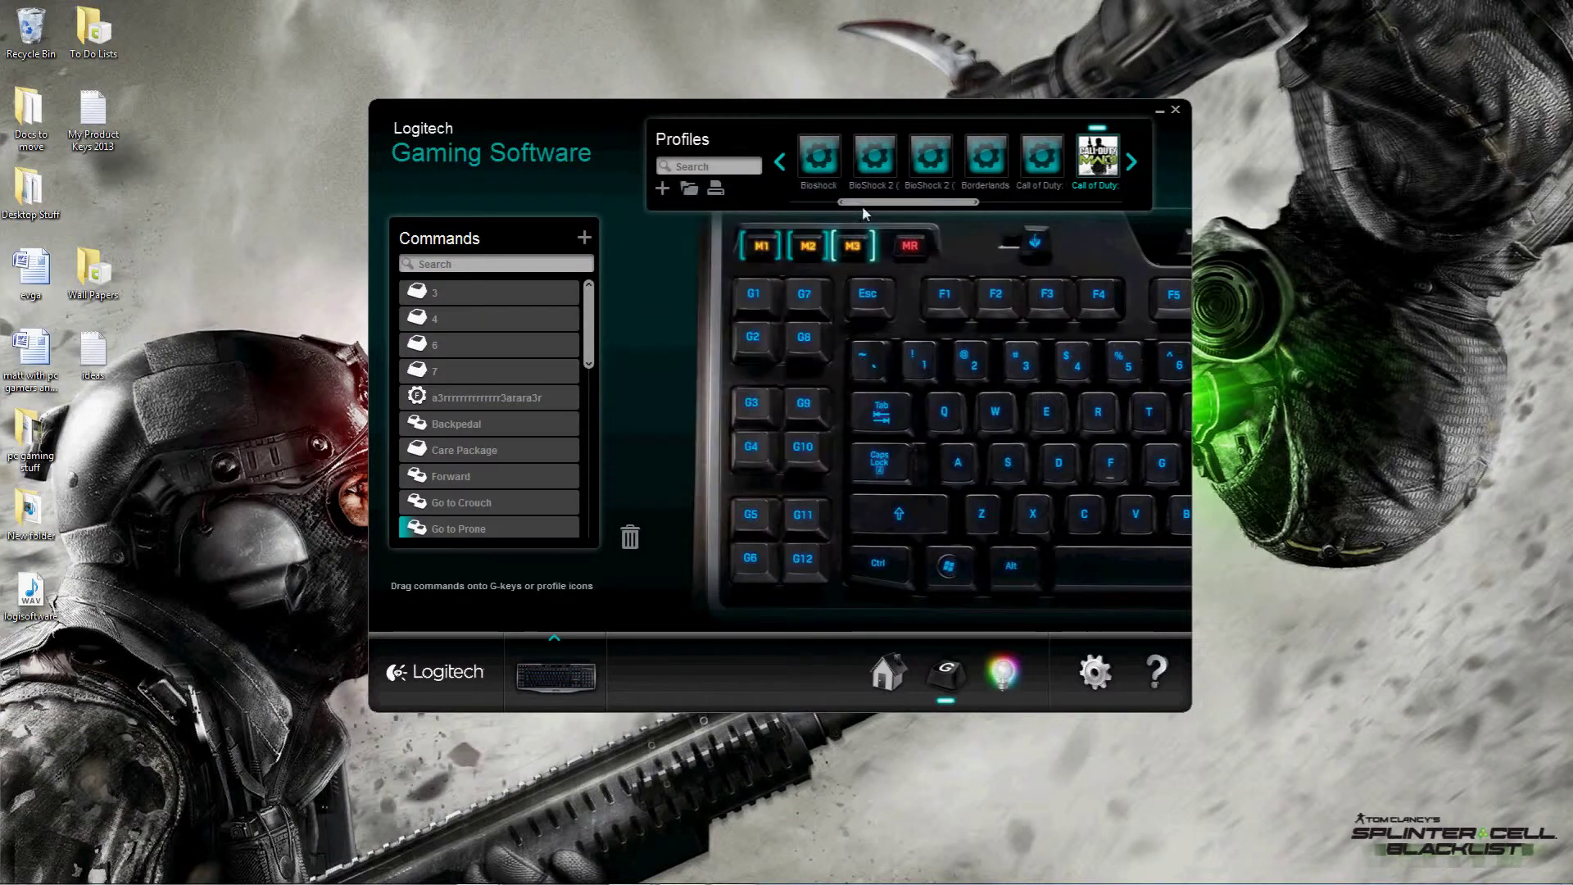
Step: Open Settings, move the window right, and view the G110 firmware page (version 0x0100)
click(1095, 672)
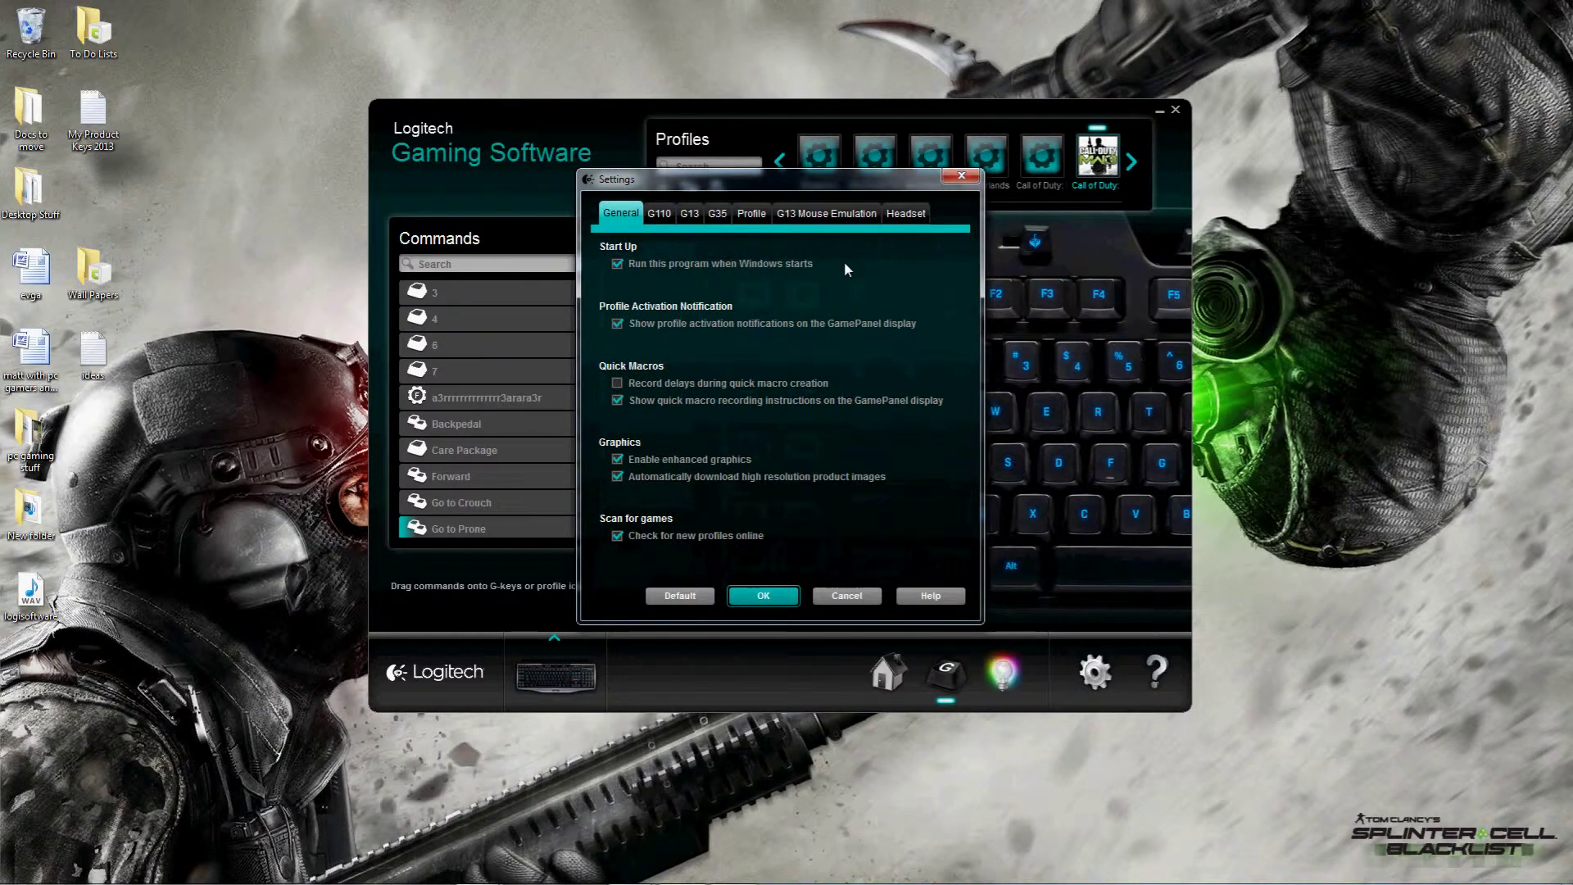
drag(725, 177, 1268, 224)
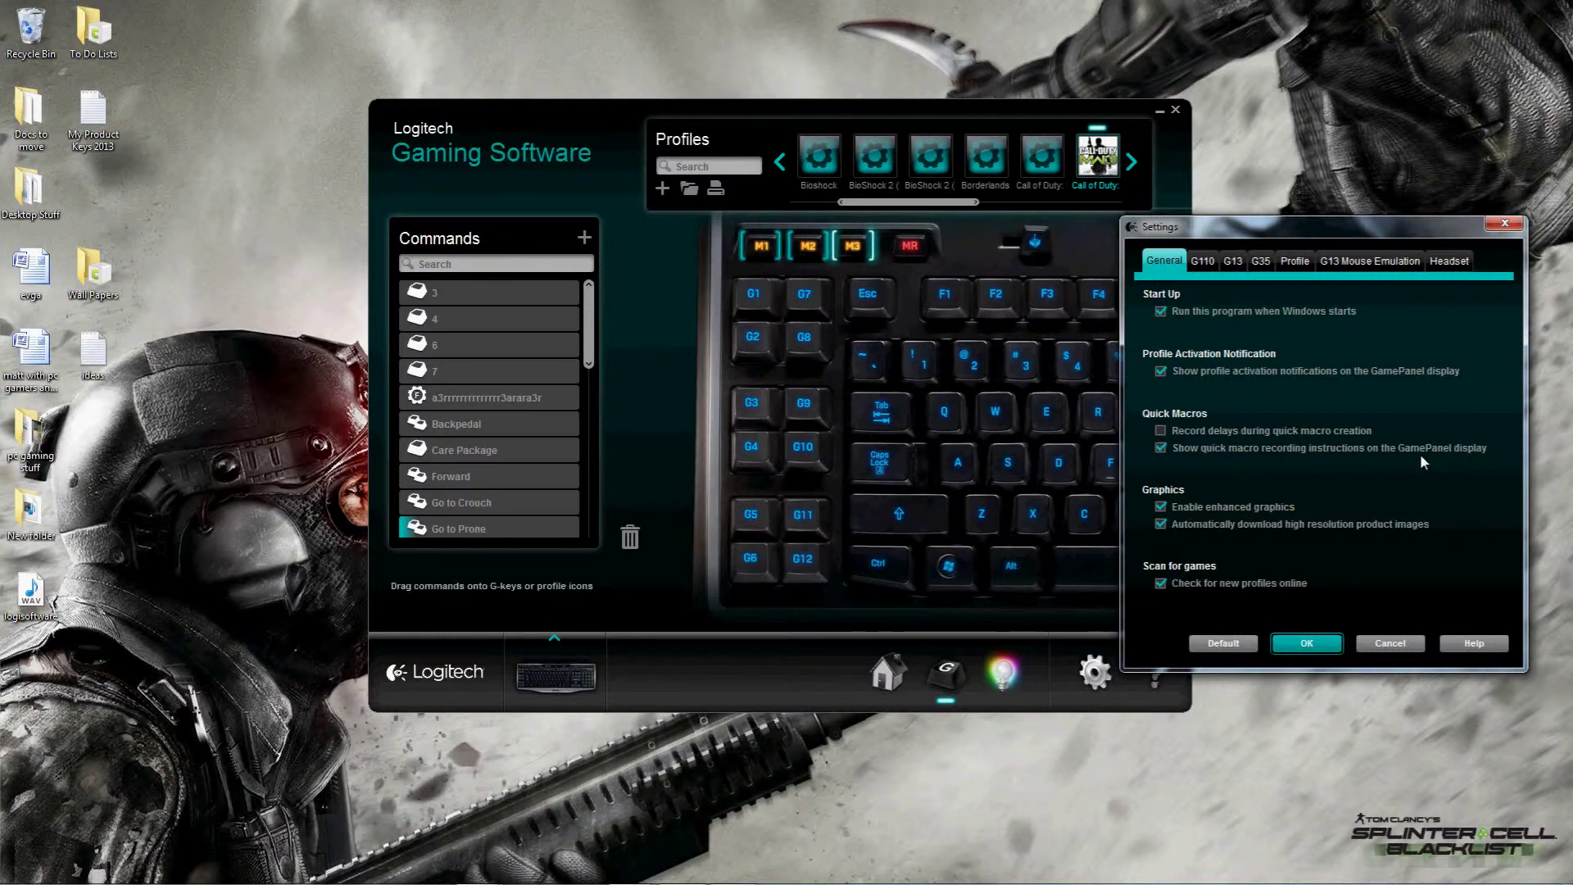
click(1203, 263)
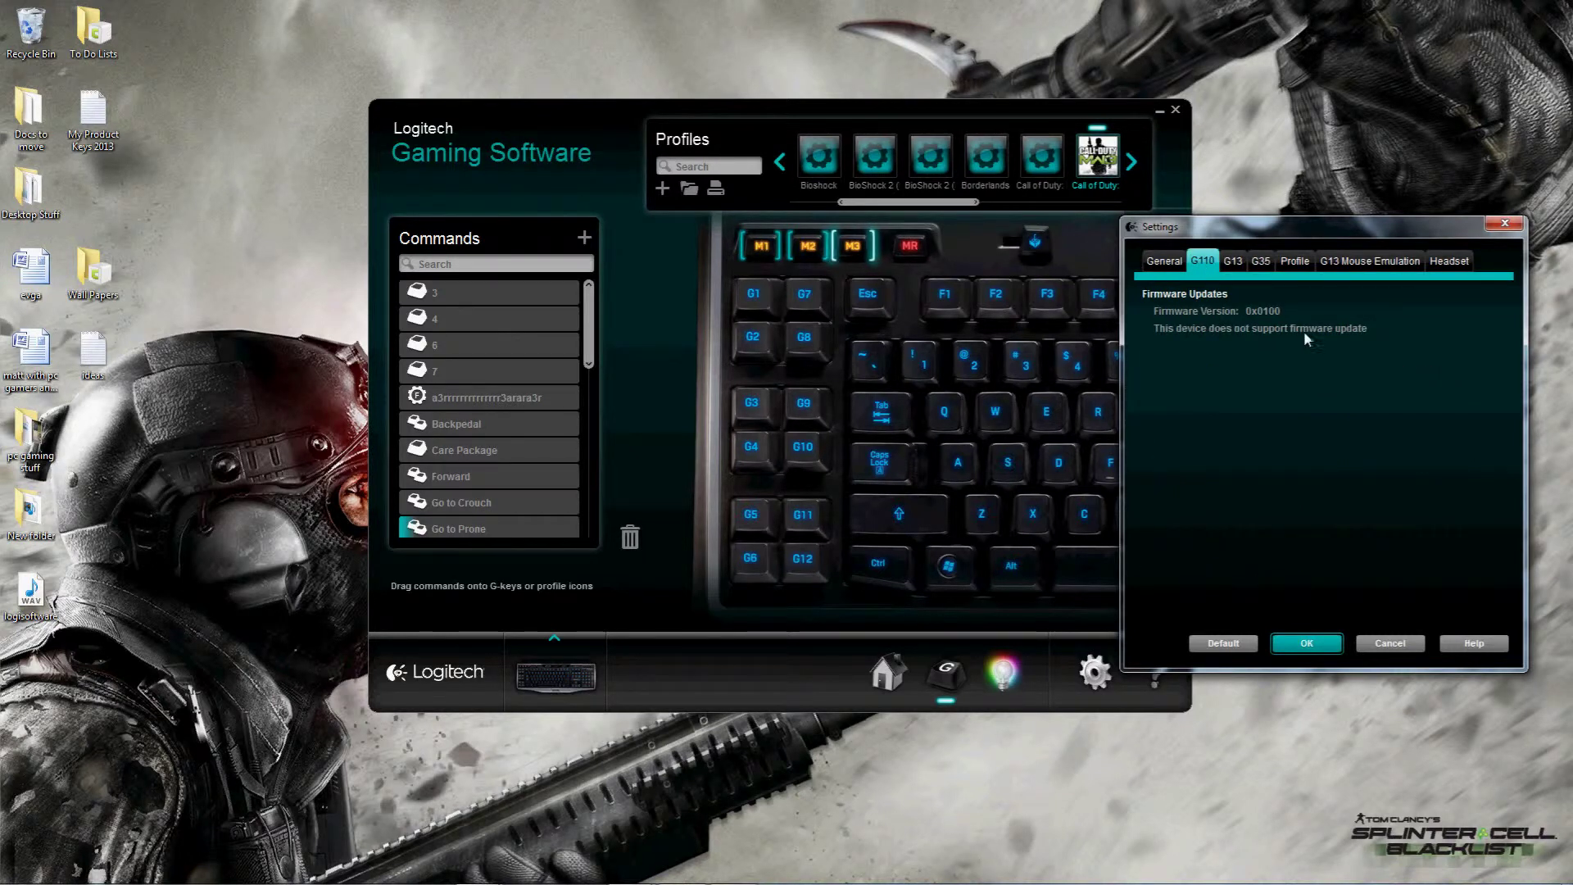
Step: Review the G13 Mouse Emulation, Profile and Headset settings pages
click(1339, 263)
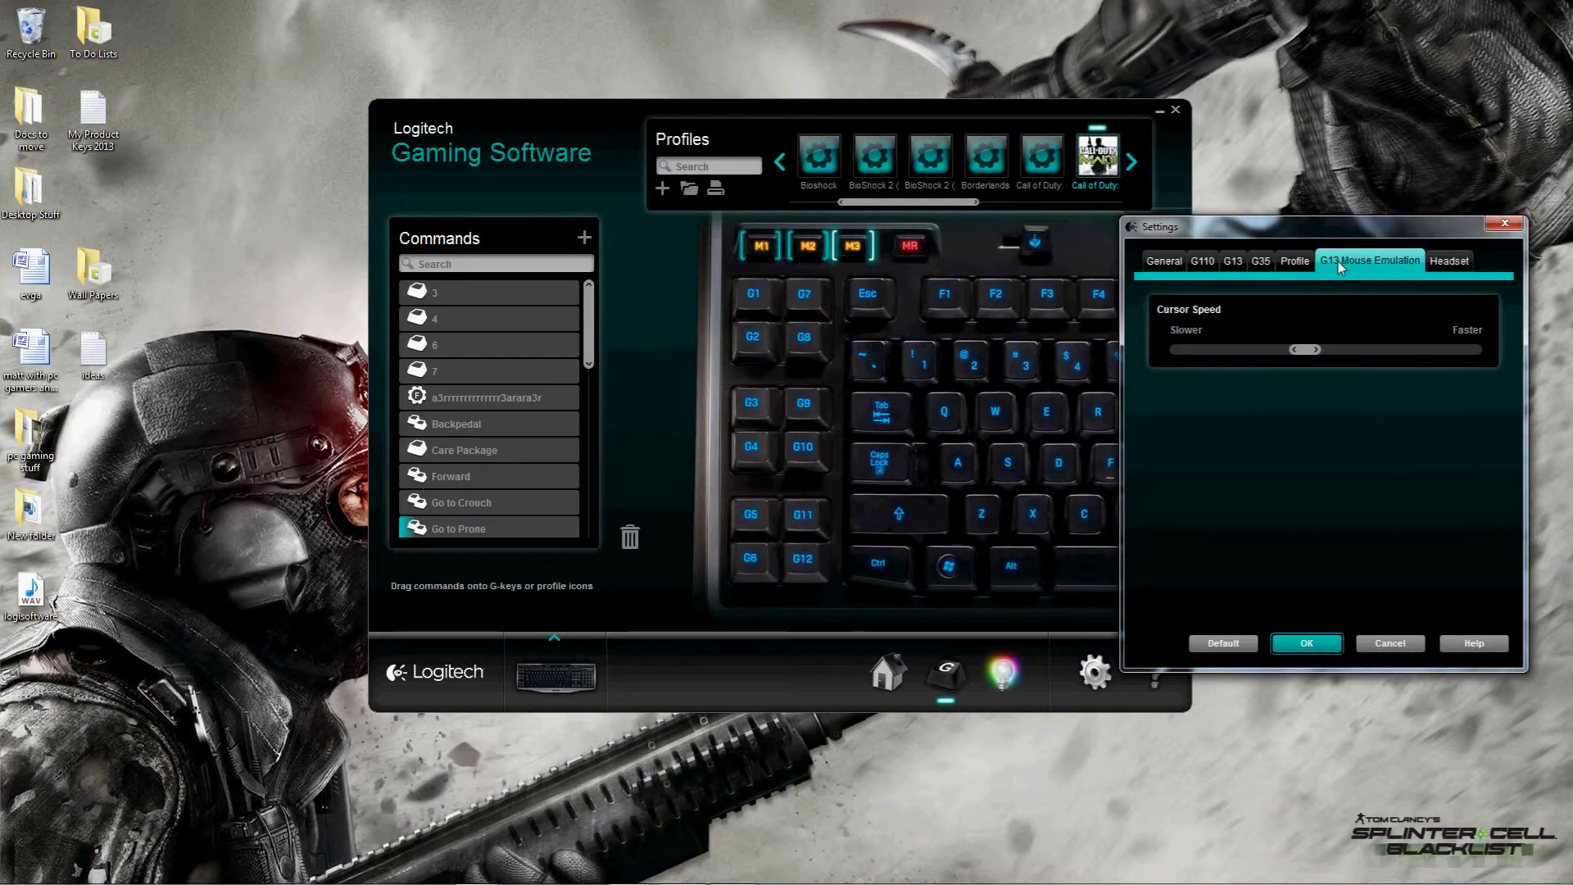
click(1296, 262)
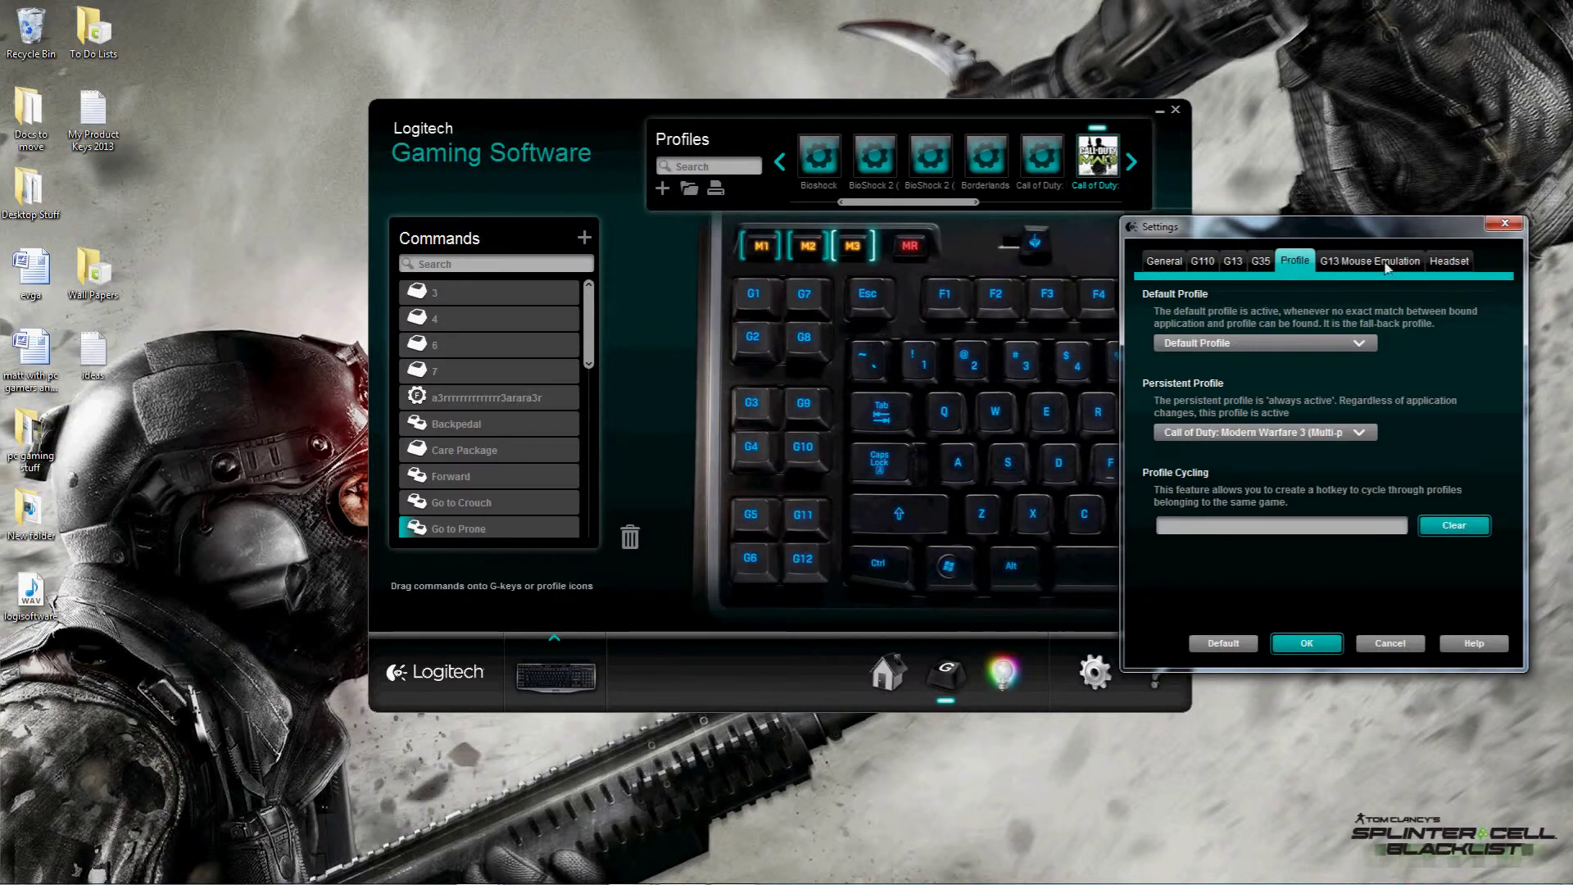
click(1463, 269)
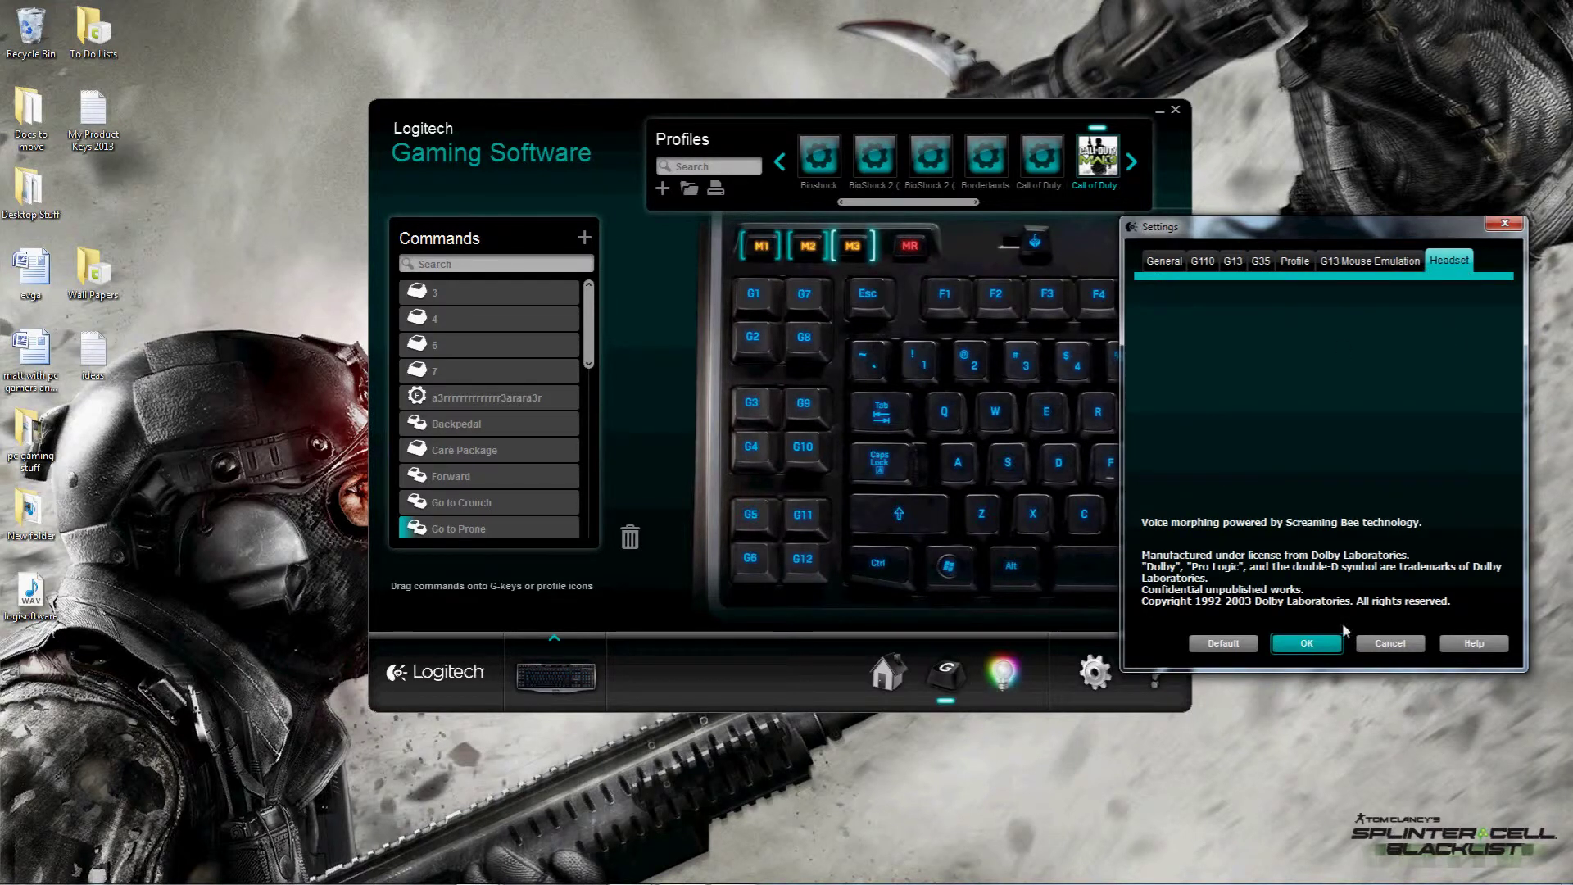
Step: View the settings Help, close it, and close the Settings window
click(1475, 642)
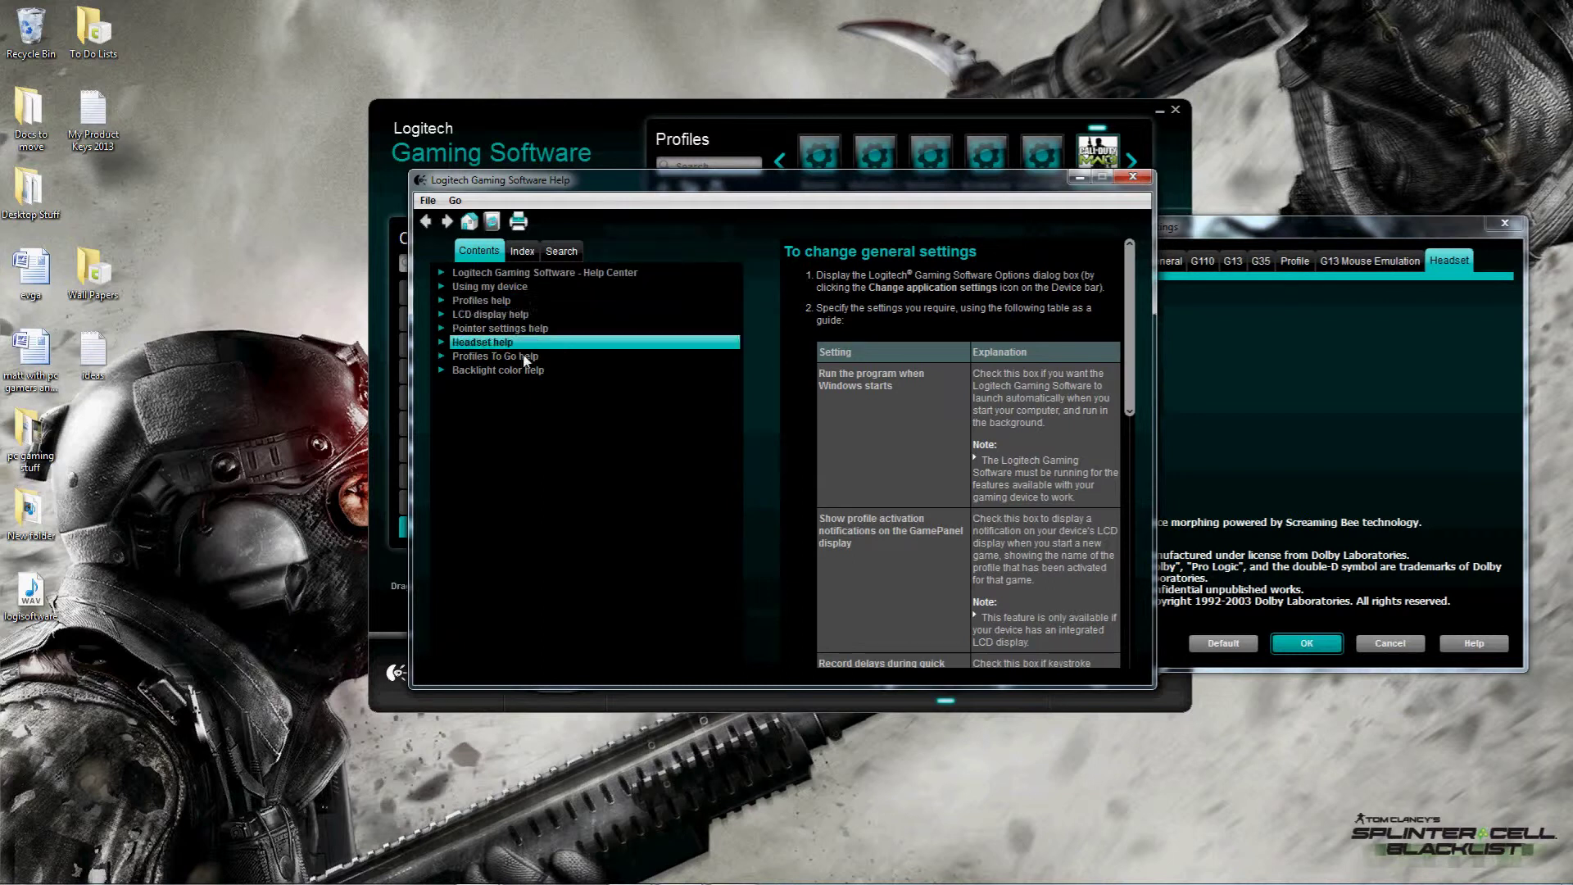
click(1133, 176)
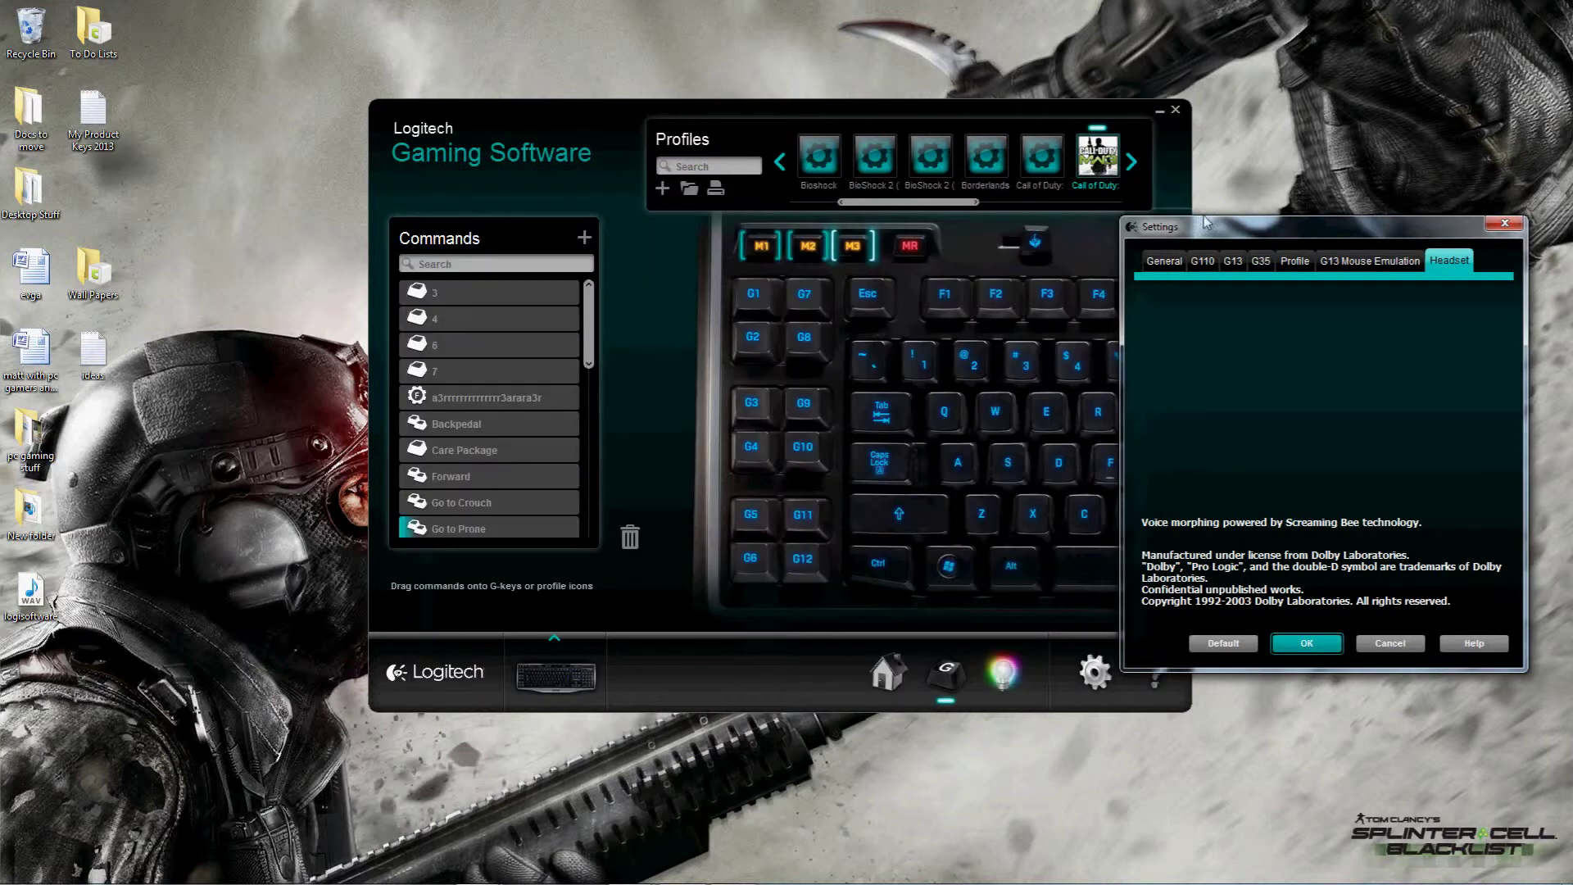
drag(1237, 227, 919, 231)
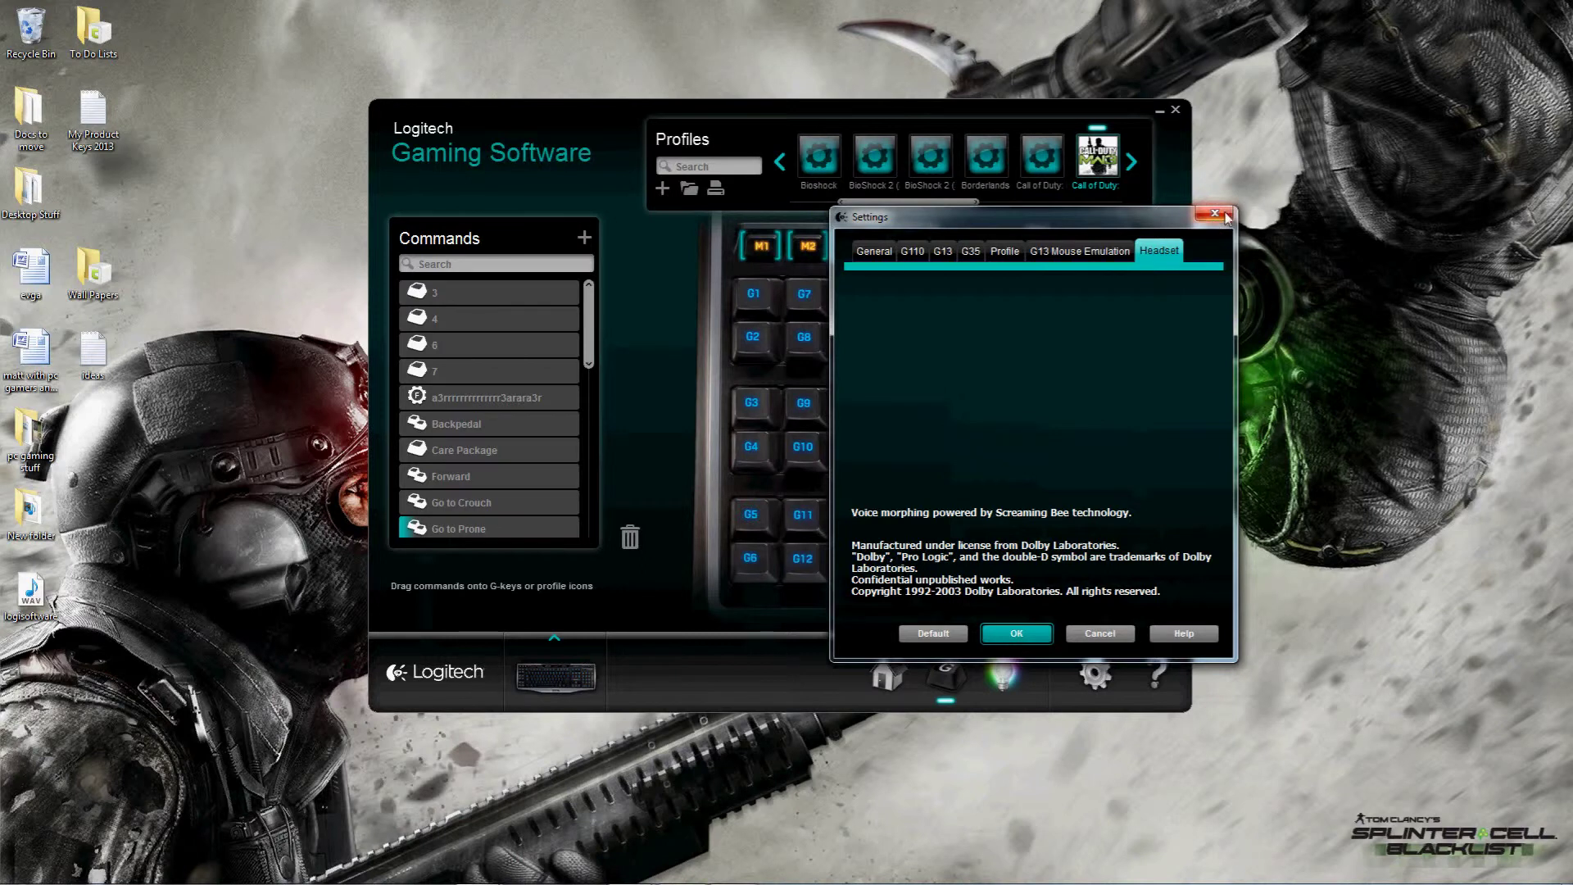
click(1219, 219)
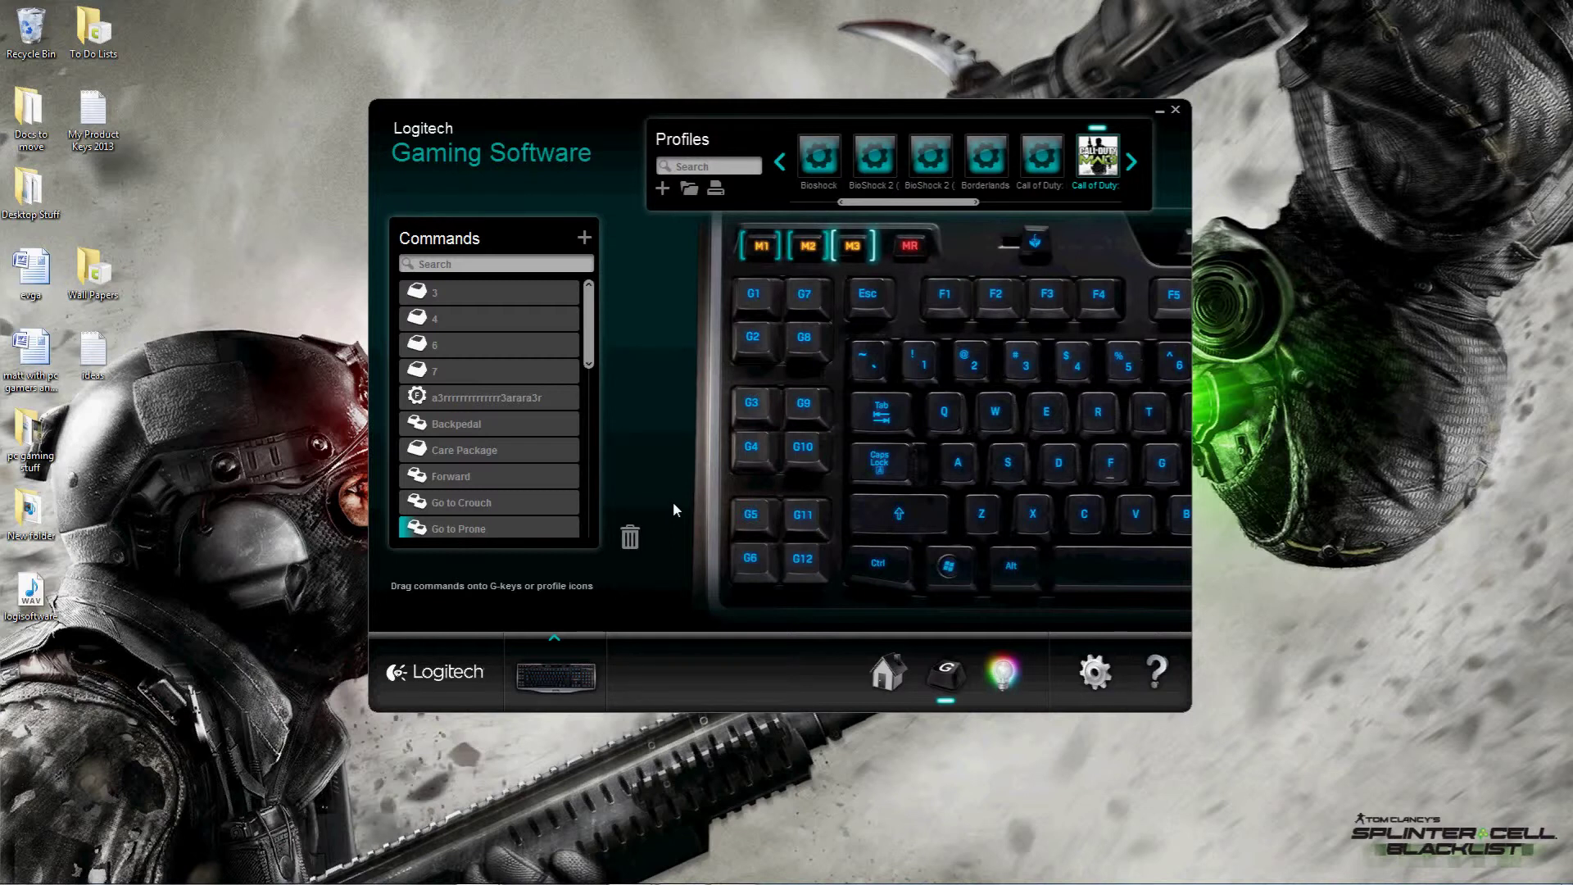
Step: Show the other connected Logitech devices, then view and close the Gaming Software help
click(555, 636)
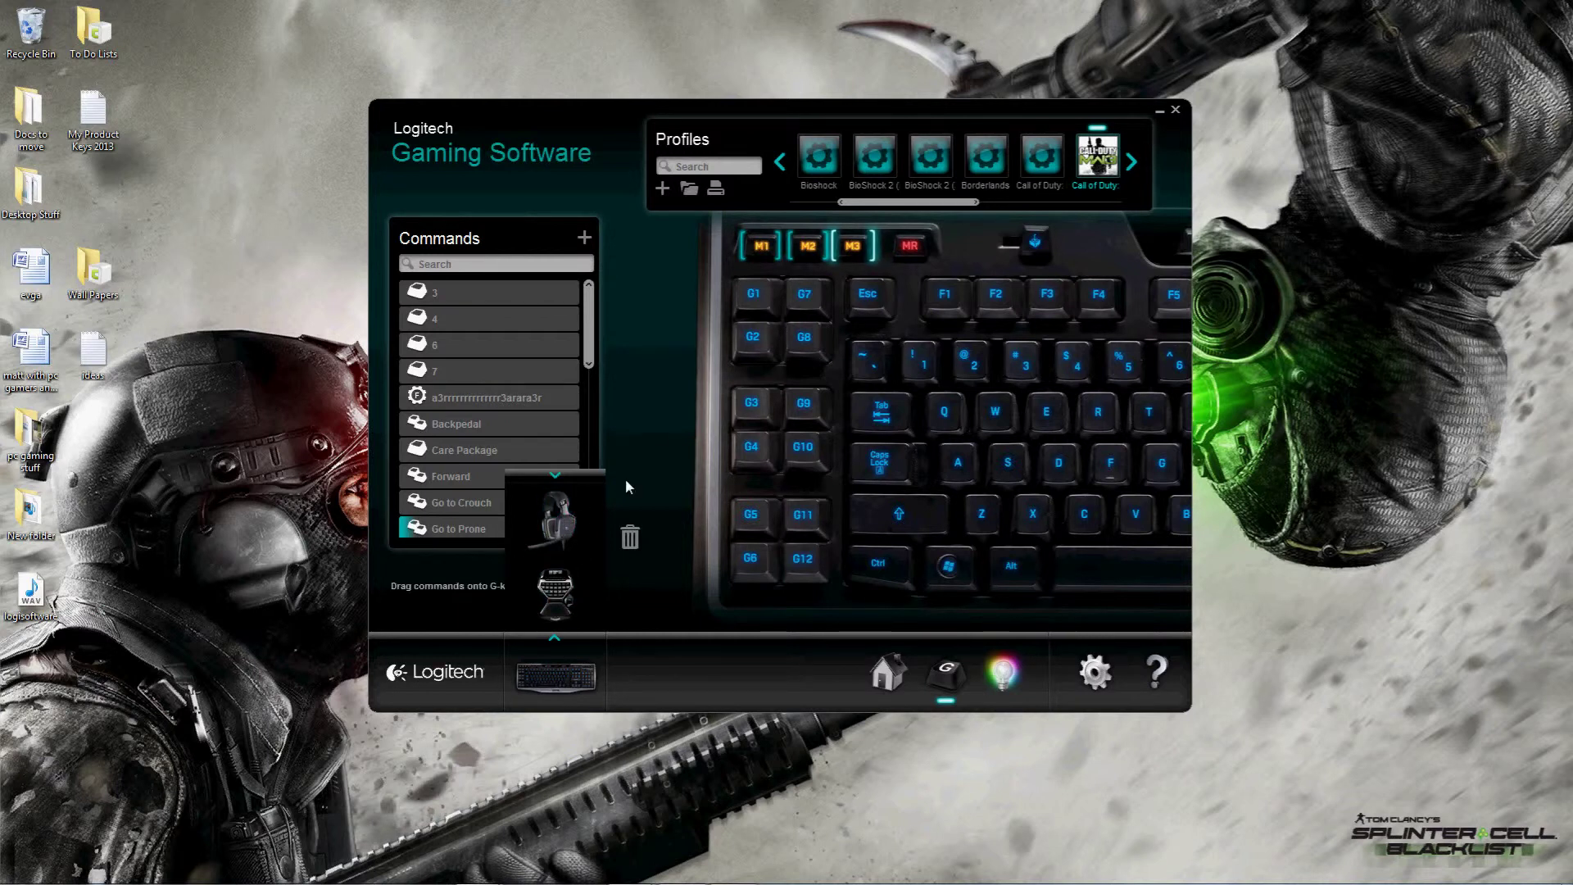
click(1157, 671)
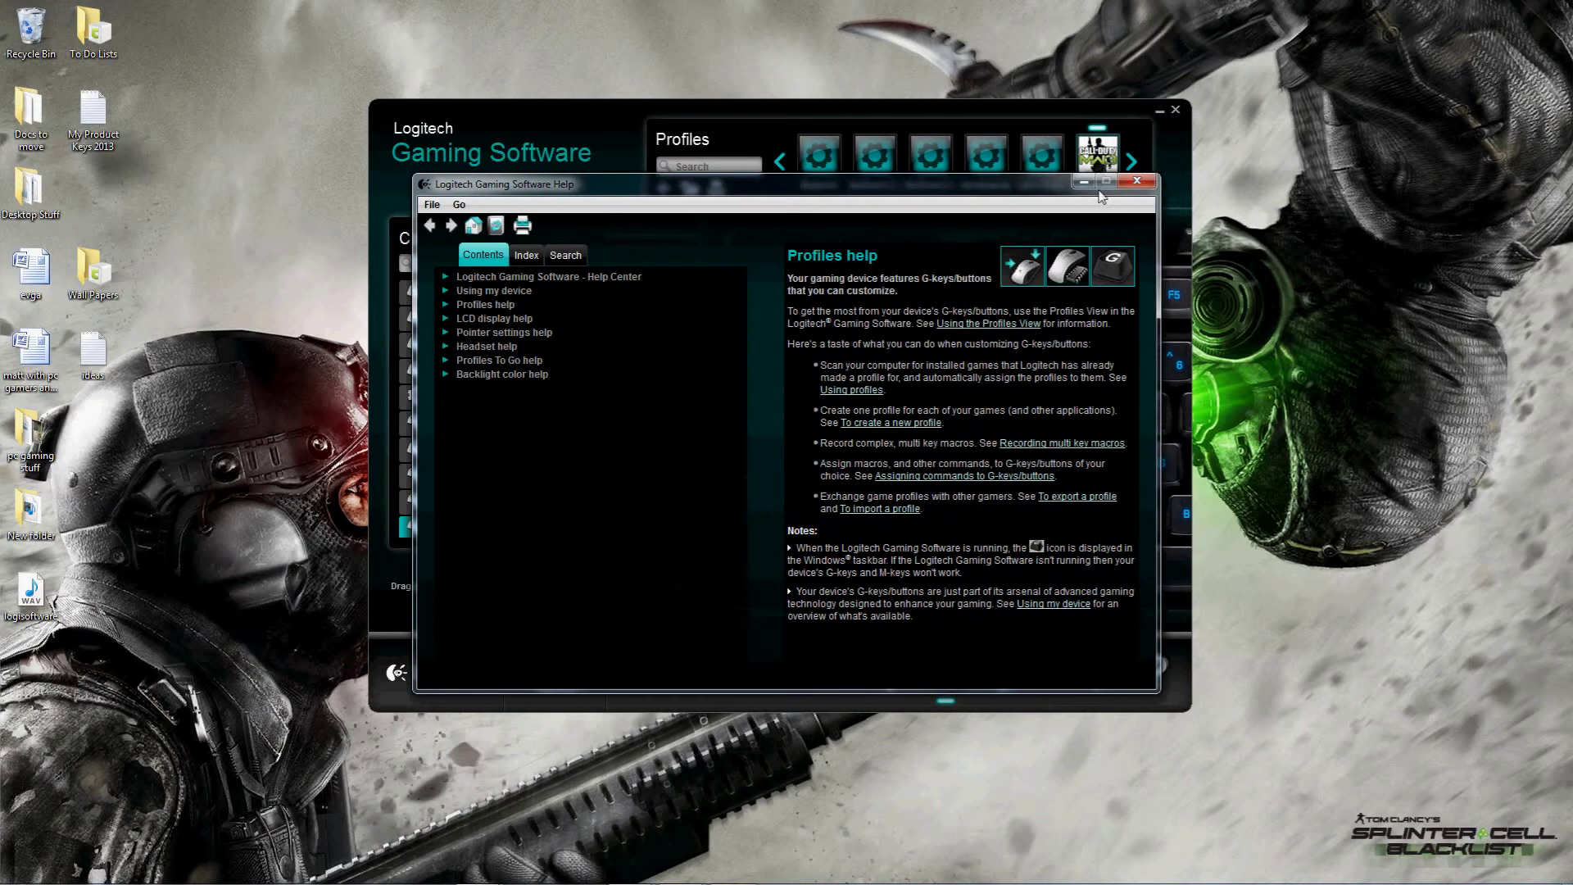
click(1137, 181)
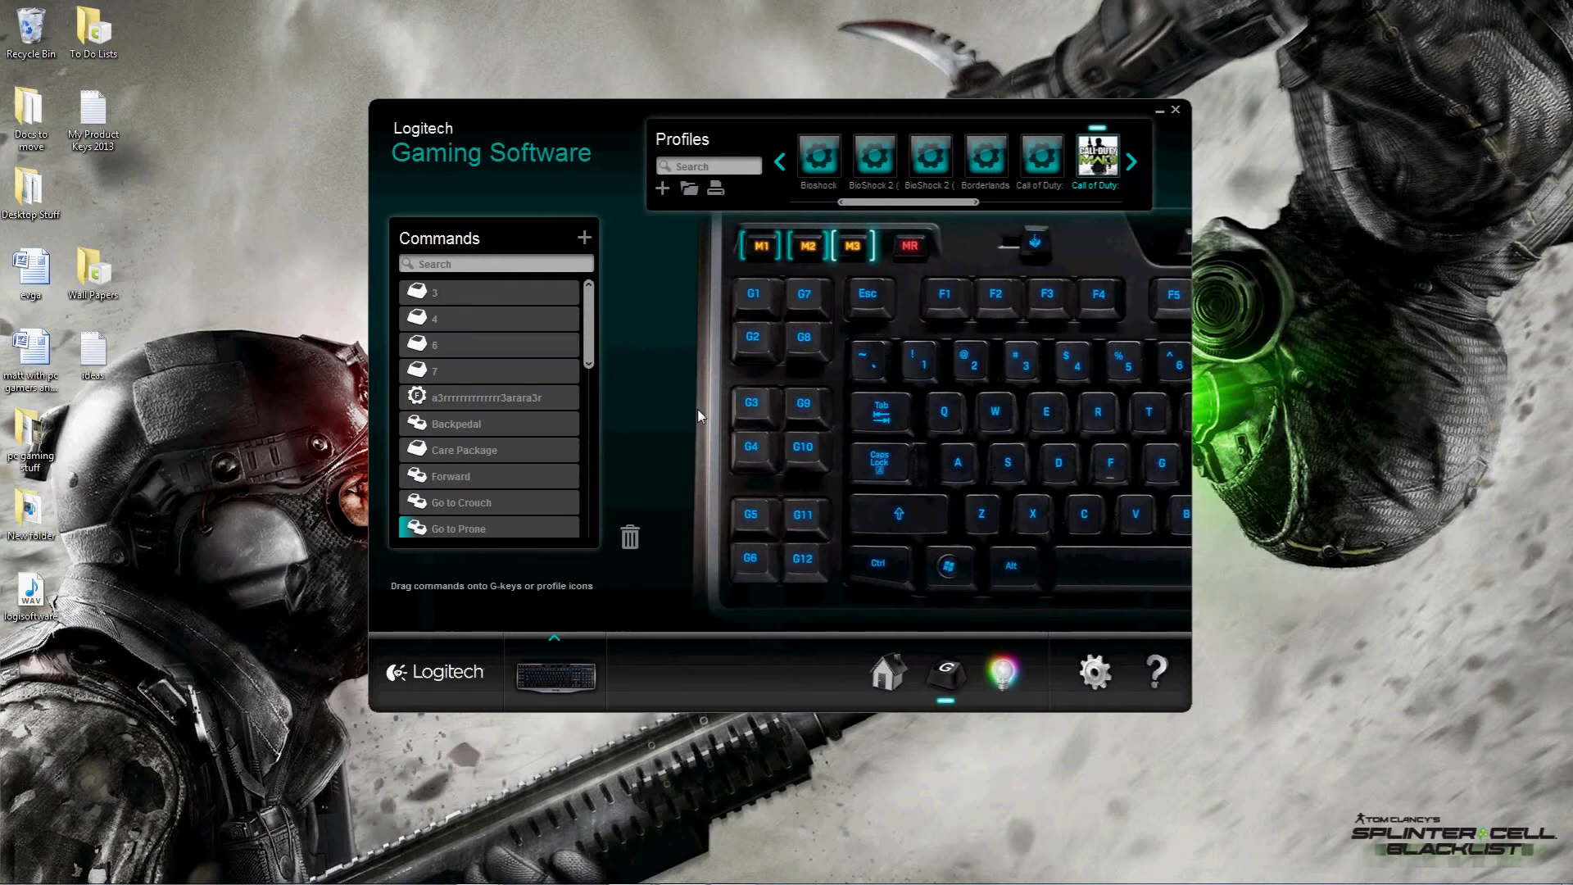
mouse_move(983, 883)
mouse_move(709, 882)
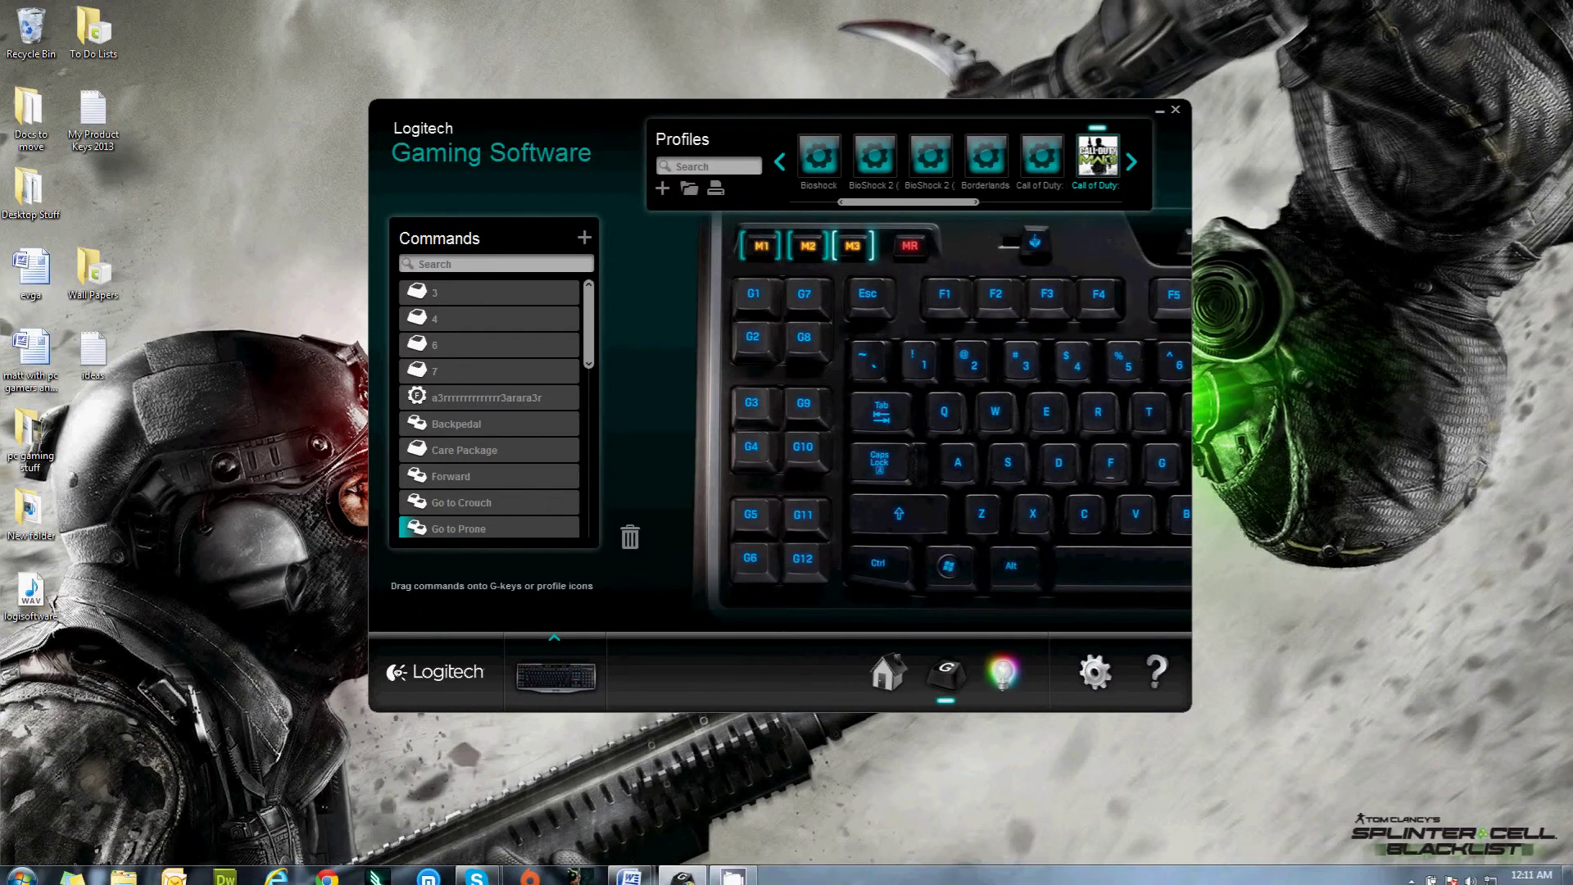